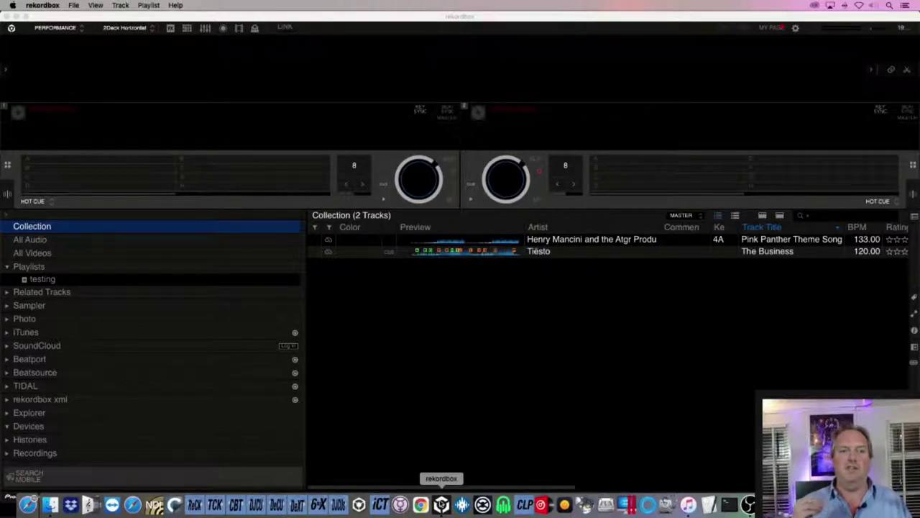
- Switch to rekordbox, load the Pink Panther Theme Song onto deck 1 and set Hot Cue A just before the first loud section
{"action": "left_click", "coordinate": [441, 504]}
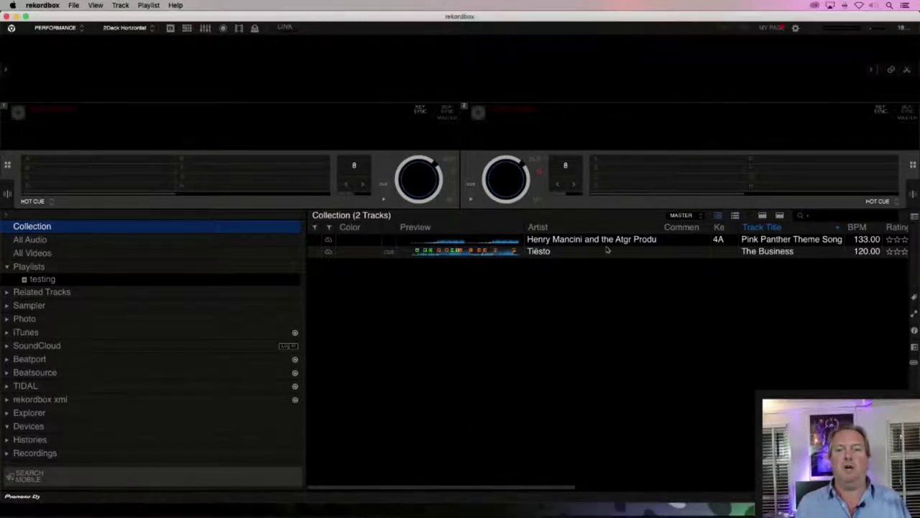
{"action": "left_click_drag", "start_coordinate": [572, 242], "coordinate": [365, 52]}
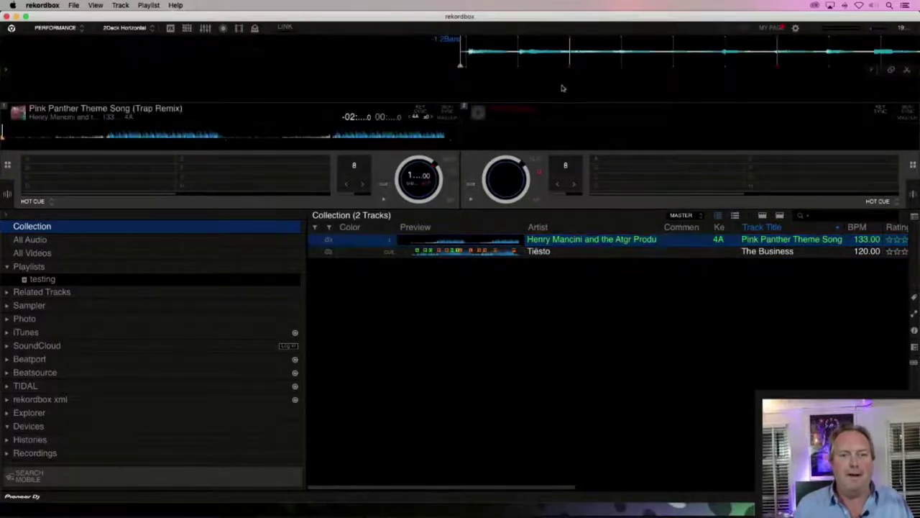
{"action": "left_click", "coordinate": [94, 140]}
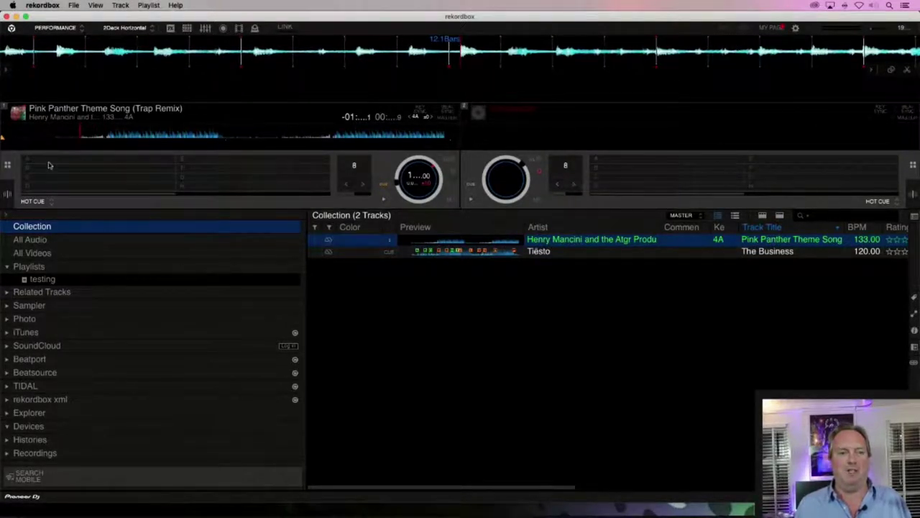
{"action": "left_click", "coordinate": [26, 164]}
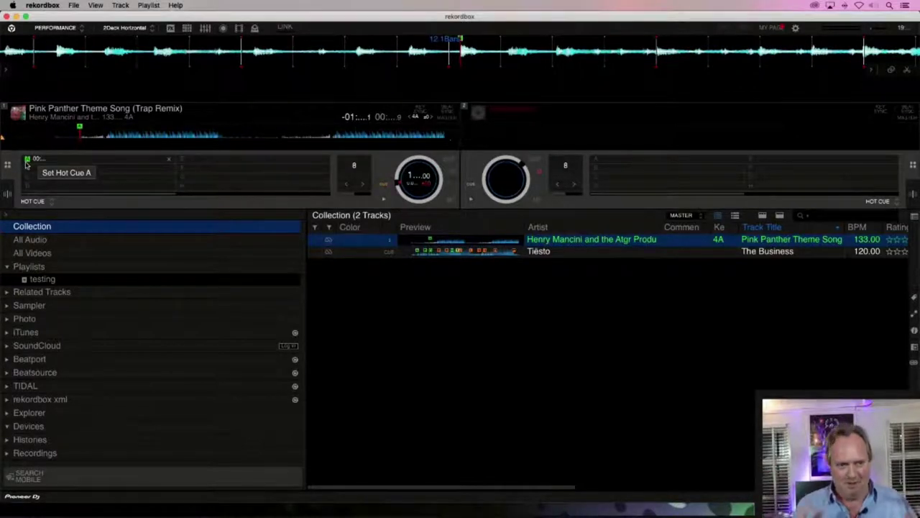
- Add the comment "test" to Hot Cue A on deck 1
{"action": "right_click", "coordinate": [50, 161]}
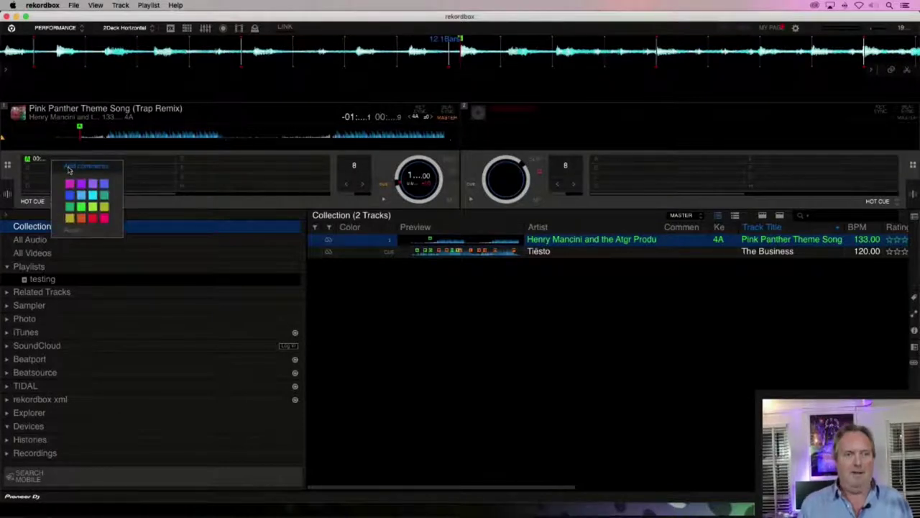
{"action": "left_click", "coordinate": [69, 168]}
{"action": "type", "text": "test"}
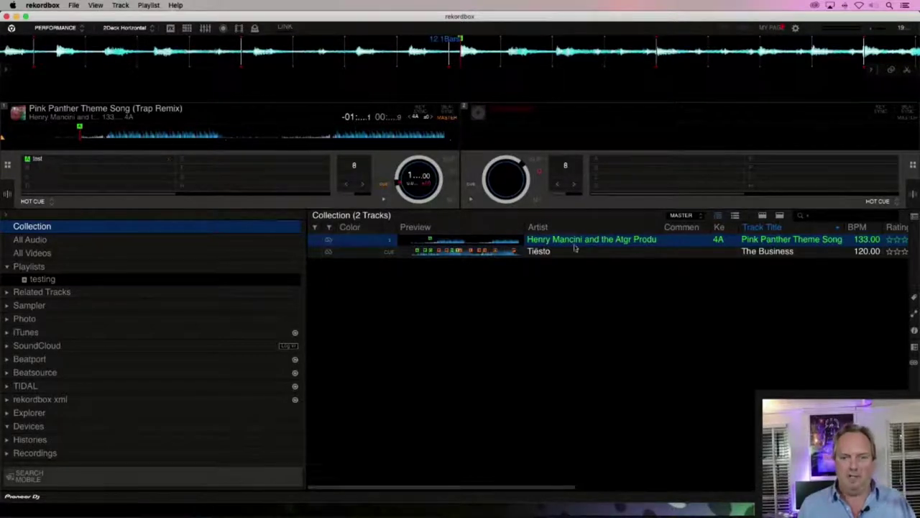
- Add the Pink Panther Theme Song to the testing playlist and open that playlist
{"action": "left_click_drag", "start_coordinate": [582, 246], "coordinate": [94, 284]}
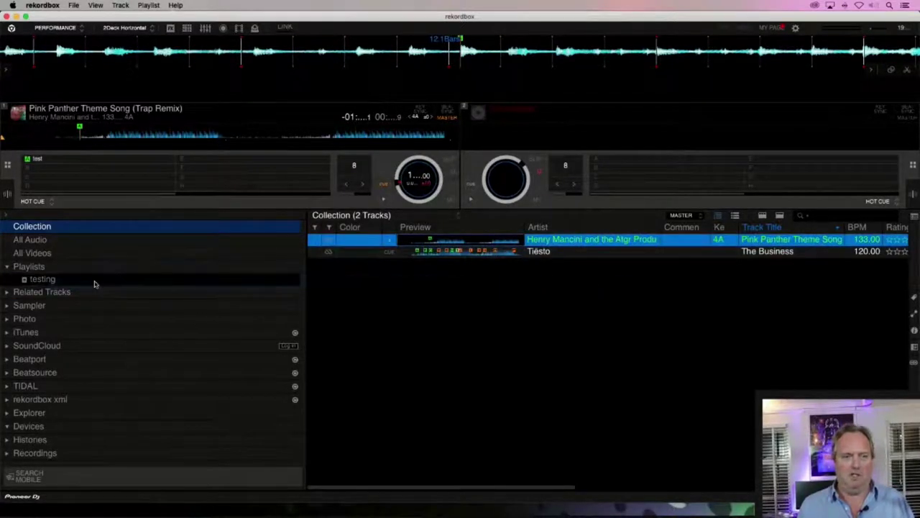
{"action": "left_click", "coordinate": [87, 281]}
{"action": "left_click", "coordinate": [575, 338]}
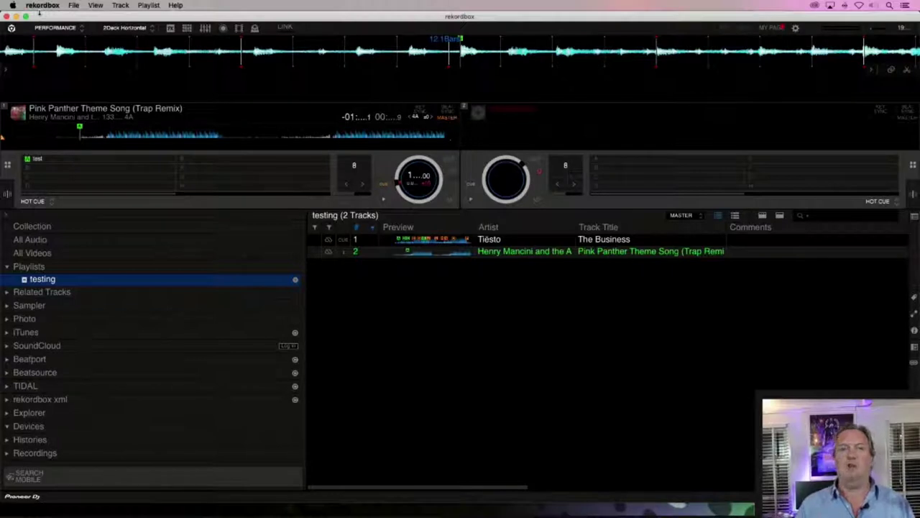
{"action": "left_click", "coordinate": [73, 5]}
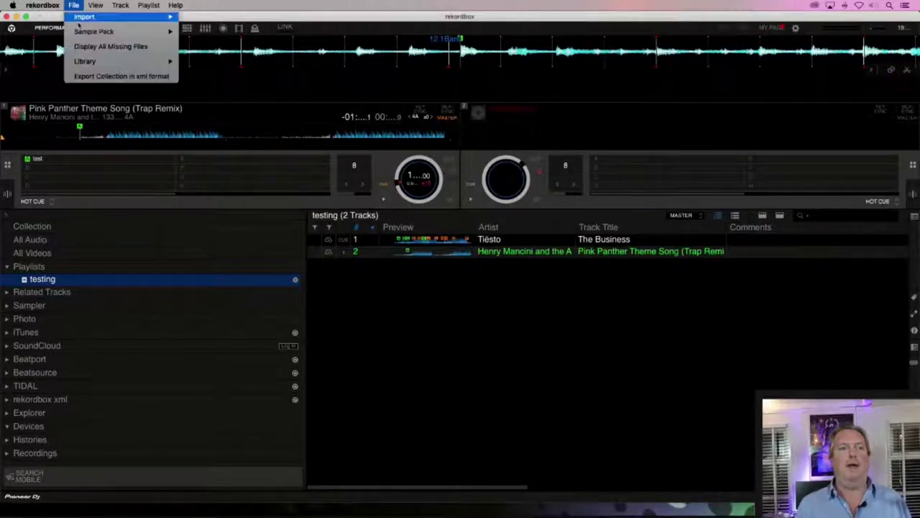
{"action": "left_click", "coordinate": [101, 75]}
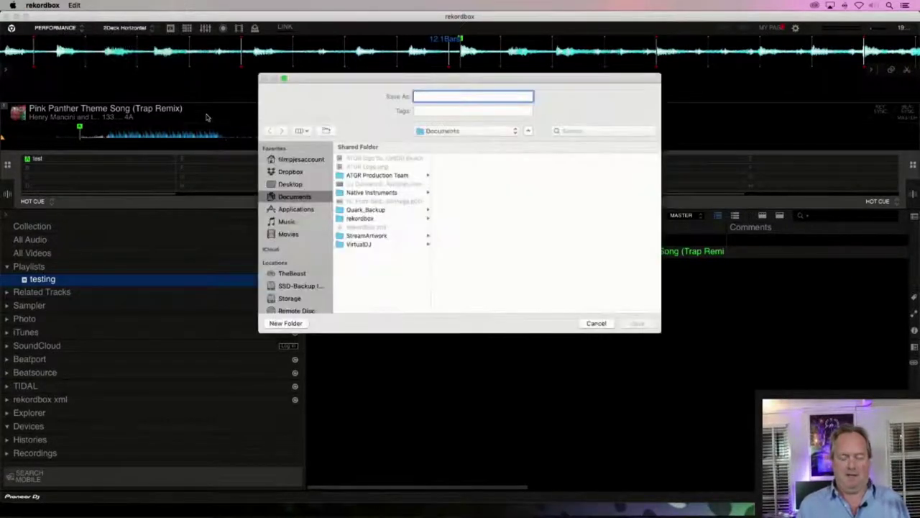
{"action": "type", "text": "re"}
{"action": "key", "text": "BackSpace"}
{"action": "key", "text": "BackSpace"}
{"action": "key", "text": "BackSpace"}
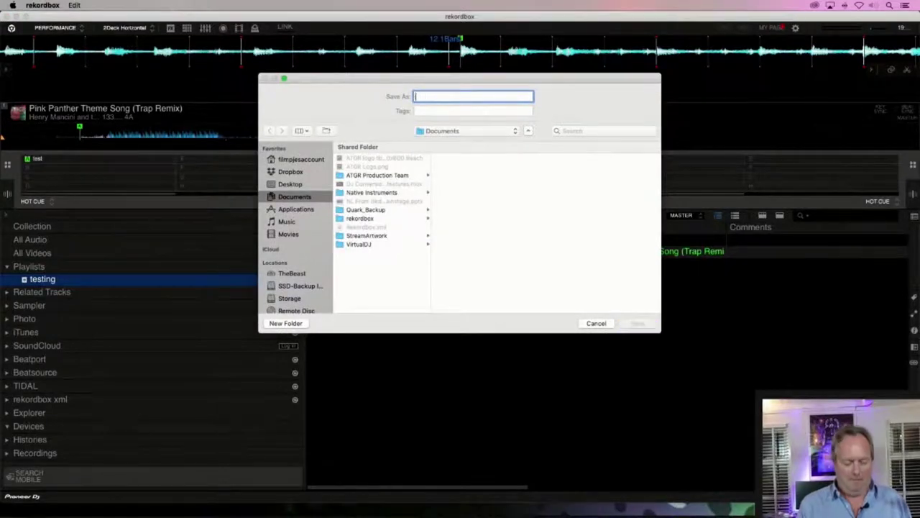
{"action": "type", "text": "rekordbox"}
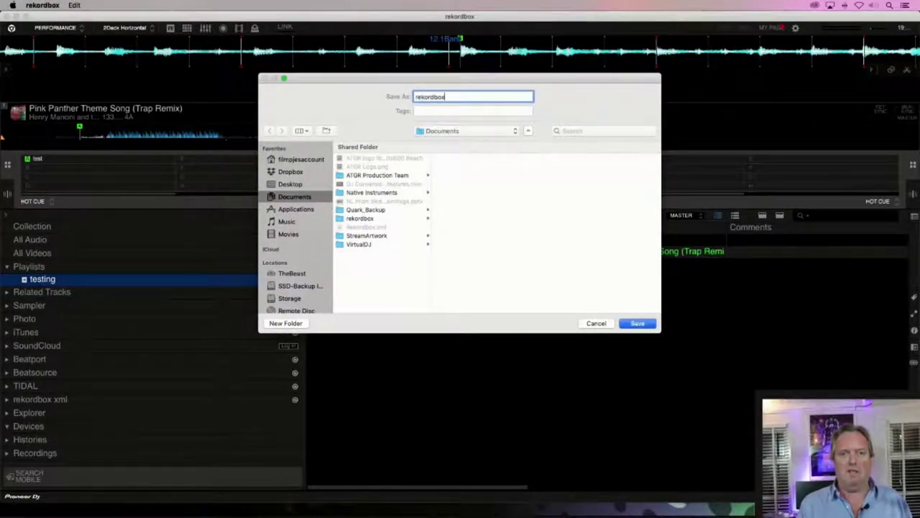
{"action": "key", "text": "Return"}
{"action": "key", "text": "Escape"}
{"action": "key", "text": "Escape"}
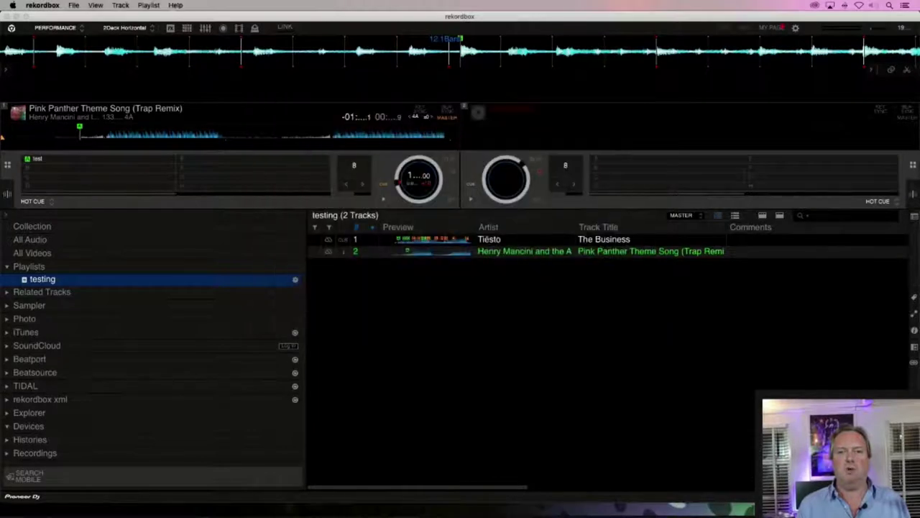
- Review the database options for rekordbox xml beatgrid export and the track analysis settings in the preferences
{"action": "left_click", "coordinate": [42, 5]}
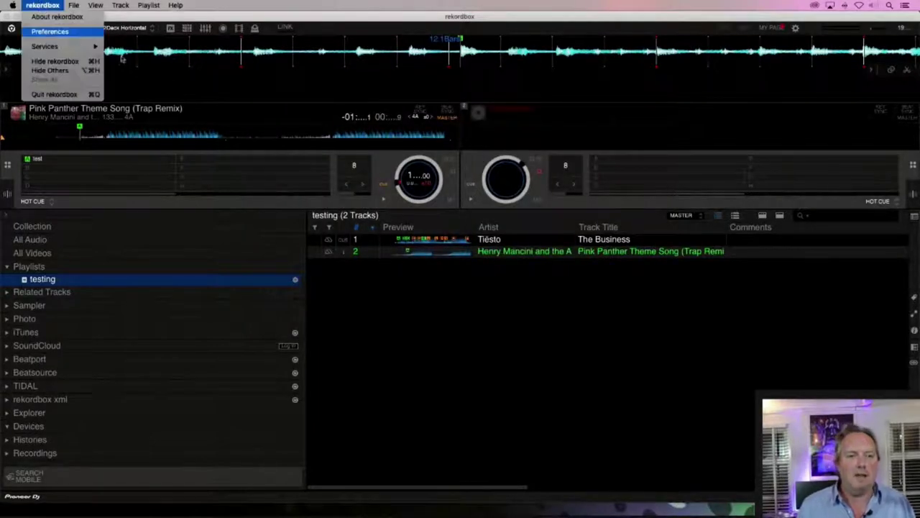
{"action": "left_click", "coordinate": [48, 34]}
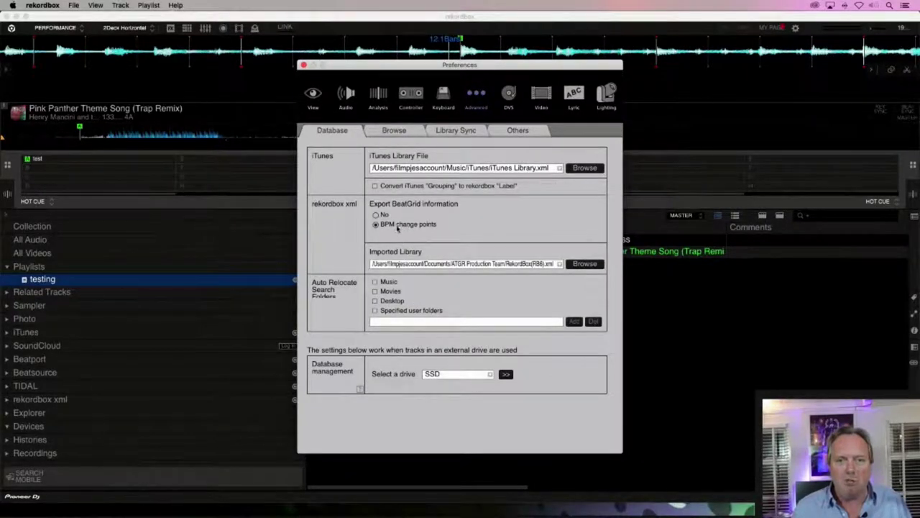
{"action": "left_click", "coordinate": [381, 95]}
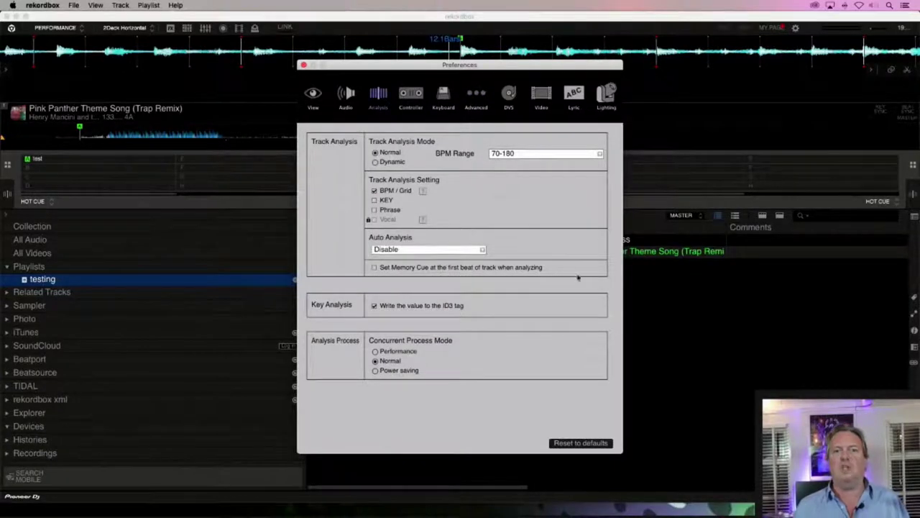
{"action": "key", "text": "Escape"}
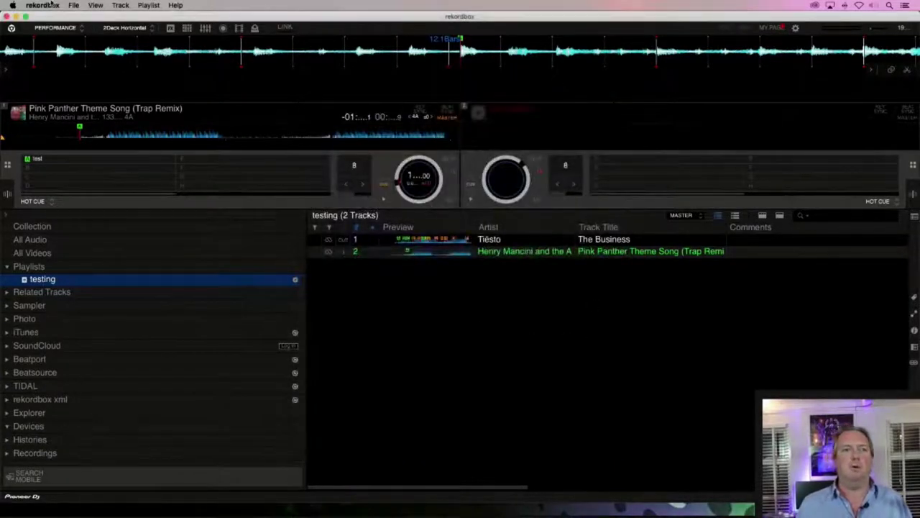
- Export the collection in xml format to Documents as rekordbox, replacing the existing file
{"action": "left_click", "coordinate": [94, 5]}
{"action": "mouse_move", "coordinate": [75, 5]}
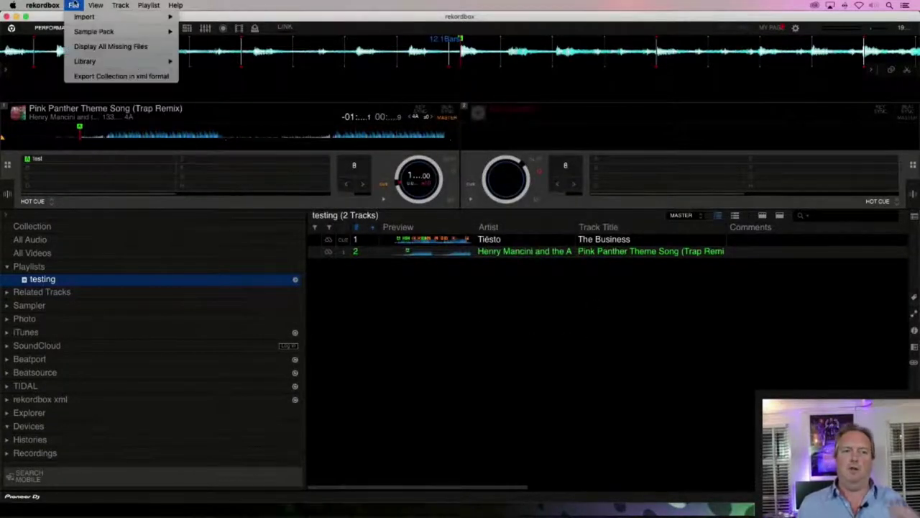
{"action": "left_click", "coordinate": [89, 77]}
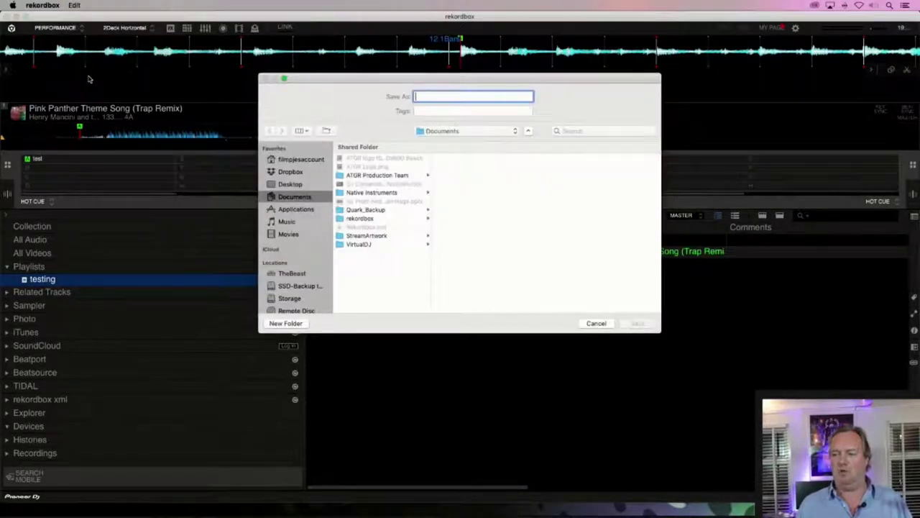
{"action": "type", "text": "rekord"}
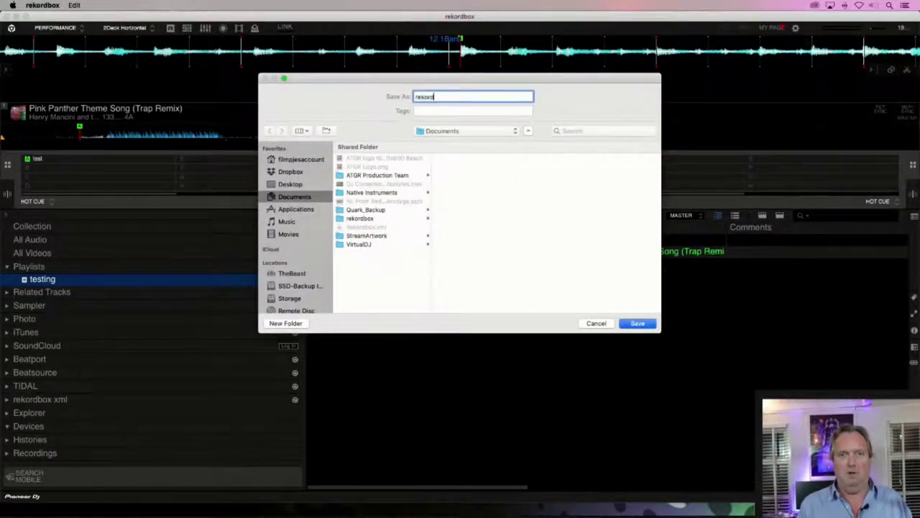
{"action": "type", "text": "box"}
{"action": "key", "text": "Return"}
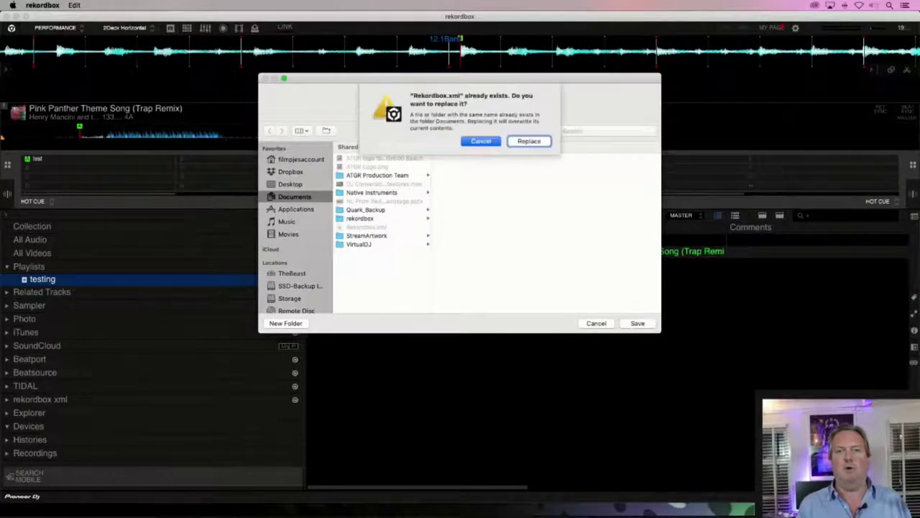
{"action": "left_click", "coordinate": [529, 141]}
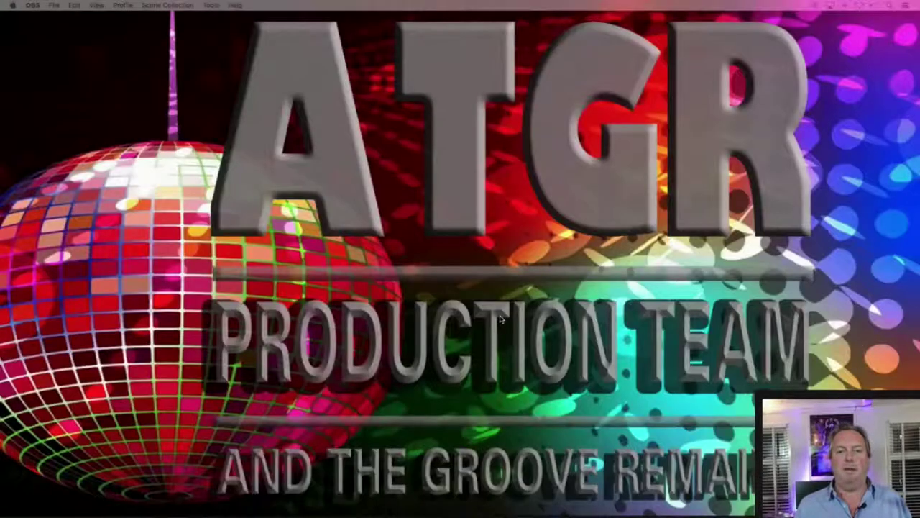
- Open rekordbox.xml from the Documents folder in Finder and widen the editor window to inspect the Pink Panther track entry
{"action": "left_click", "coordinate": [499, 316]}
{"action": "key", "text": "super+n"}
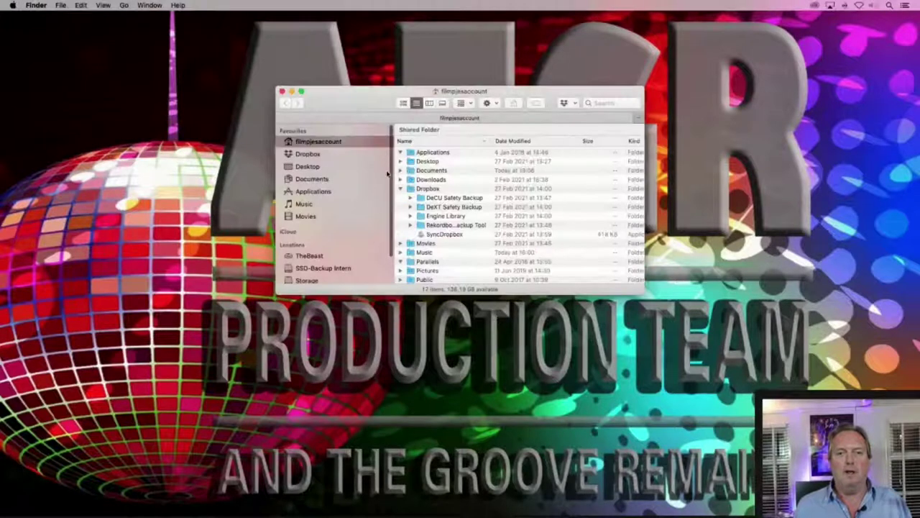
{"action": "left_click", "coordinate": [320, 182]}
{"action": "double_click", "coordinate": [446, 153]}
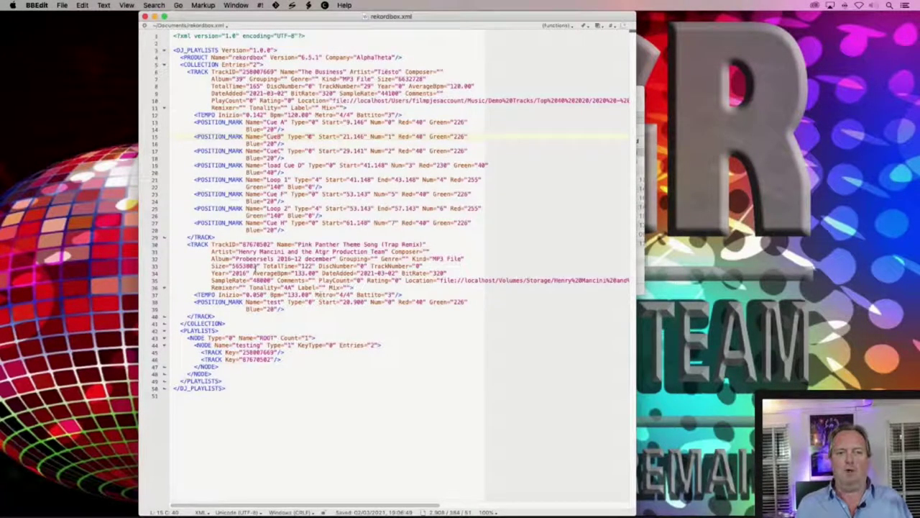
{"action": "left_click_drag", "start_coordinate": [232, 253], "coordinate": [363, 300]}
{"action": "left_click", "coordinate": [377, 323]}
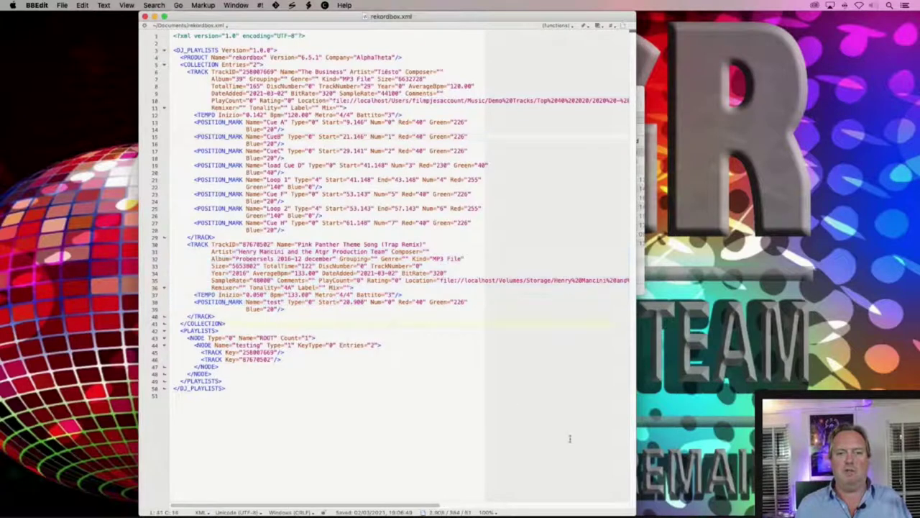
{"action": "left_click_drag", "start_coordinate": [637, 513], "coordinate": [802, 503]}
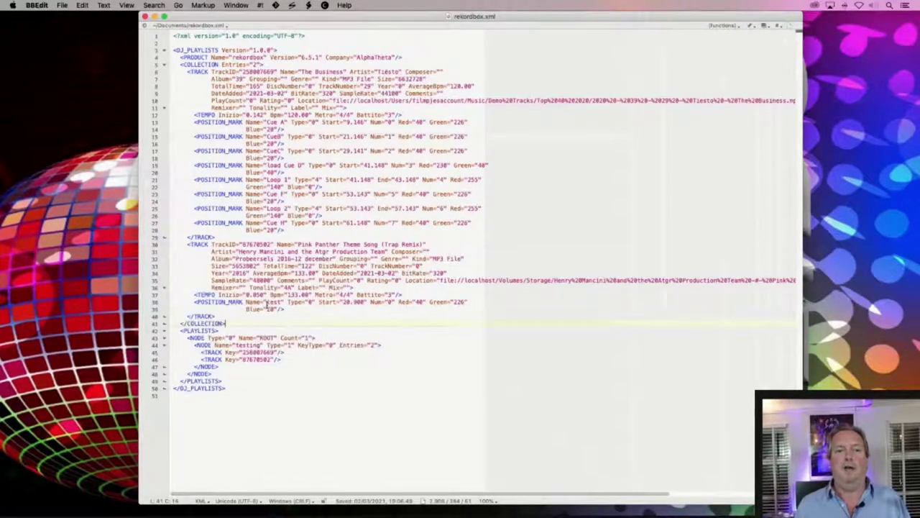
- Rename the Pink Panther track's "test" position mark to ATGR, save rekordbox.xml and quit the editor
{"action": "double_click", "coordinate": [271, 307]}
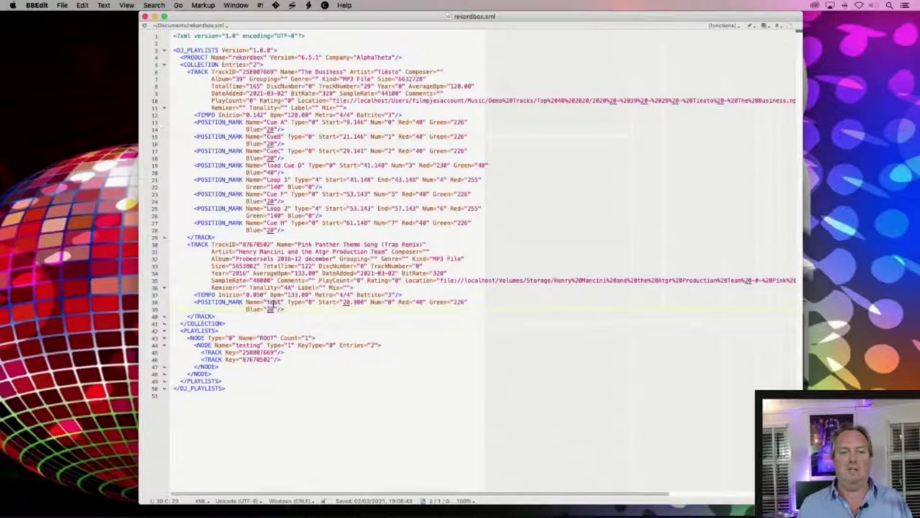
{"action": "double_click", "coordinate": [274, 303]}
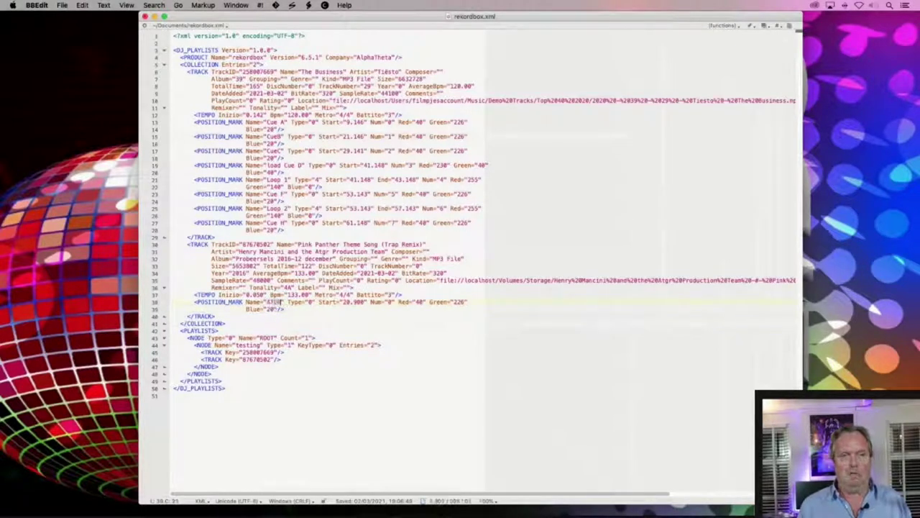
{"action": "left_click", "coordinate": [494, 399]}
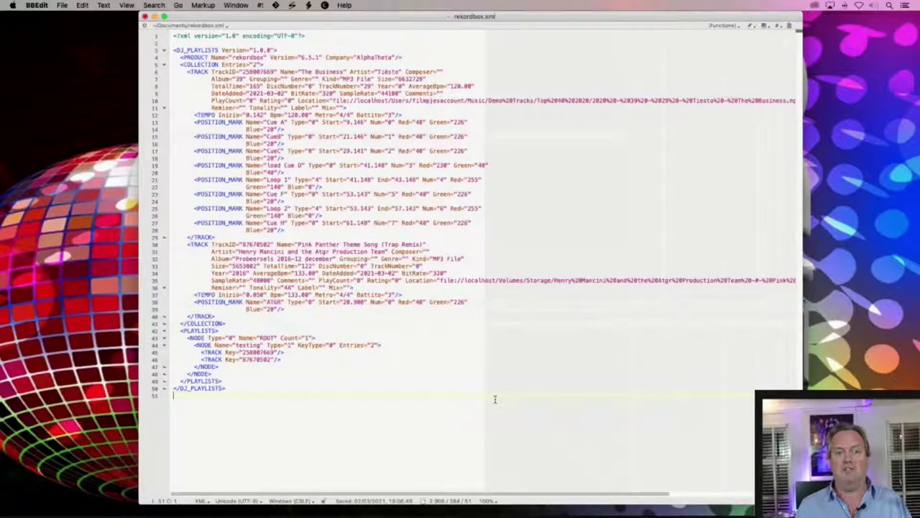
{"action": "key", "text": "super+s"}
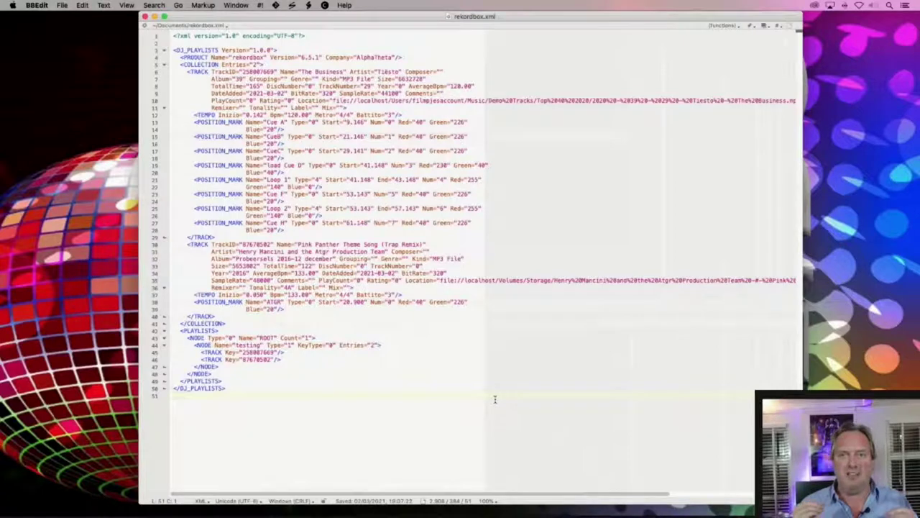
{"action": "key", "text": "super+q"}
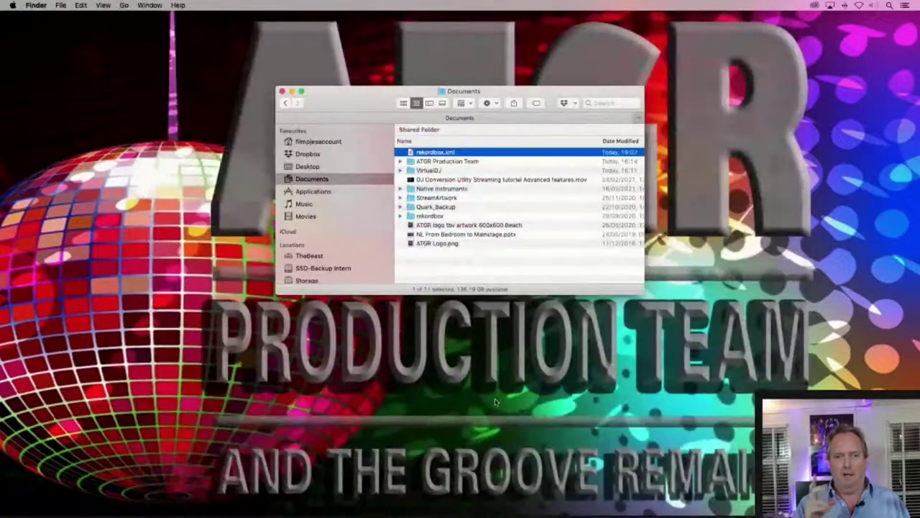
- Switch to rekordbox and set the imported rekordbox xml library in the preferences to rekordbox.xml from the Documents folder
{"action": "mouse_move", "coordinate": [323, 510]}
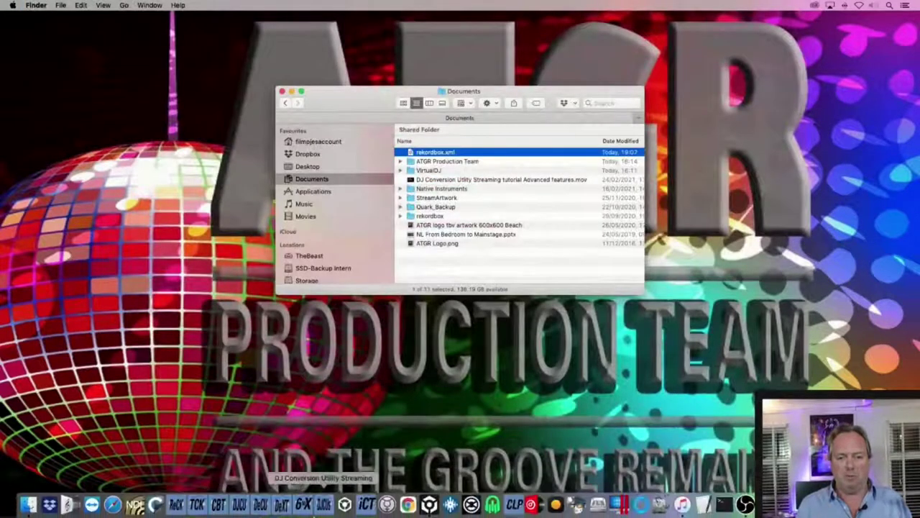
{"action": "left_click", "coordinate": [429, 504]}
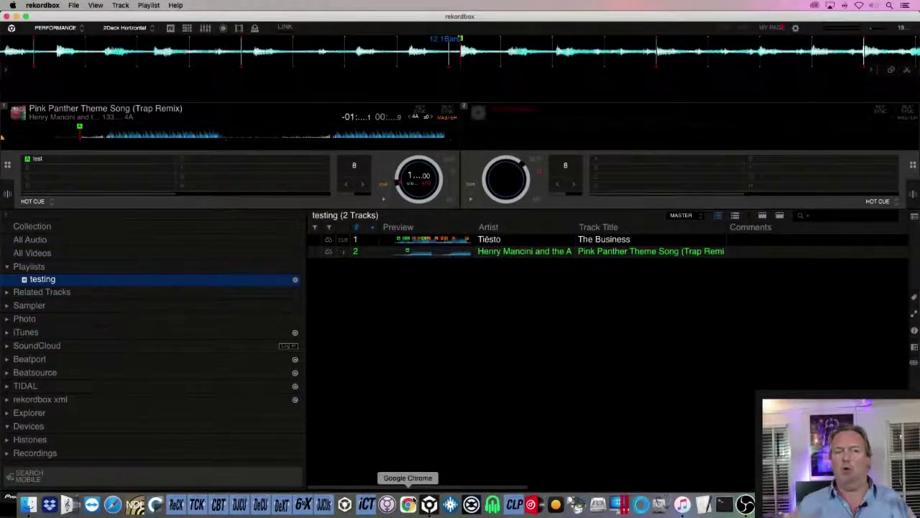
{"action": "left_click", "coordinate": [62, 4]}
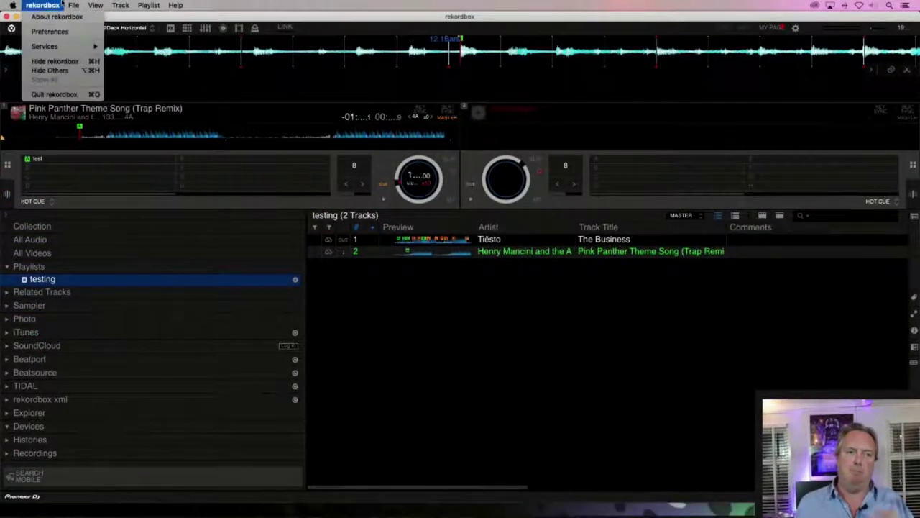
{"action": "left_click", "coordinate": [51, 32]}
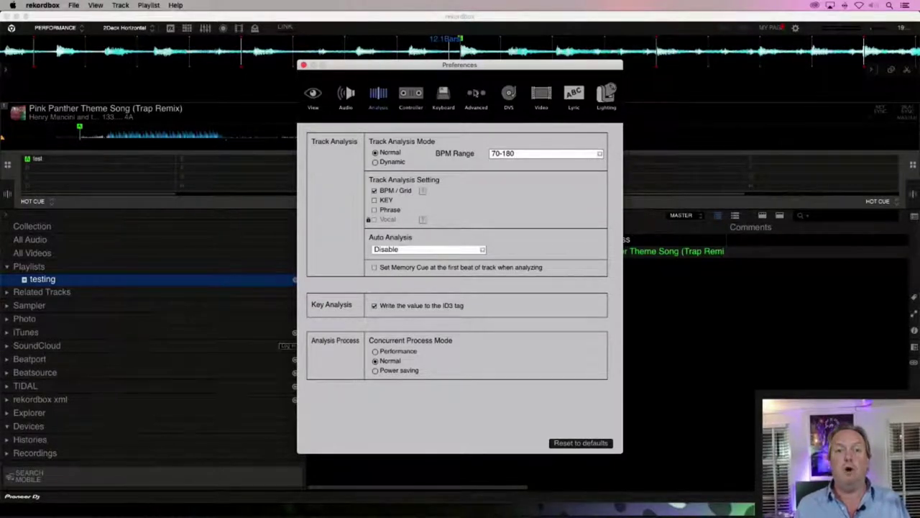
{"action": "left_click", "coordinate": [476, 97]}
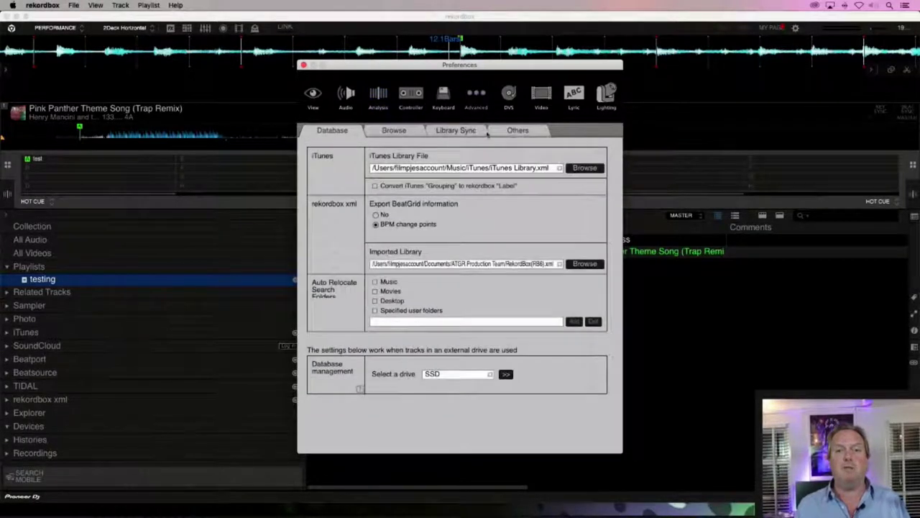
{"action": "left_click", "coordinate": [586, 263]}
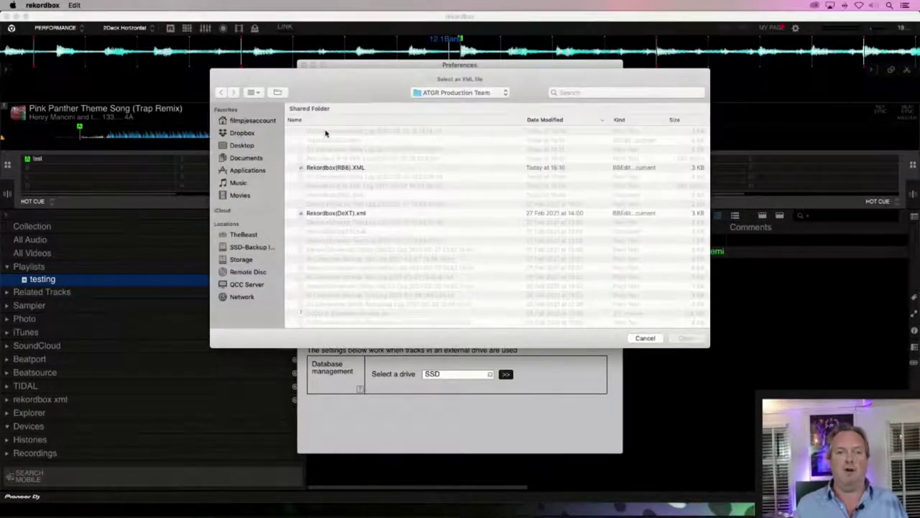
{"action": "left_click", "coordinate": [246, 158]}
{"action": "left_click", "coordinate": [351, 131]}
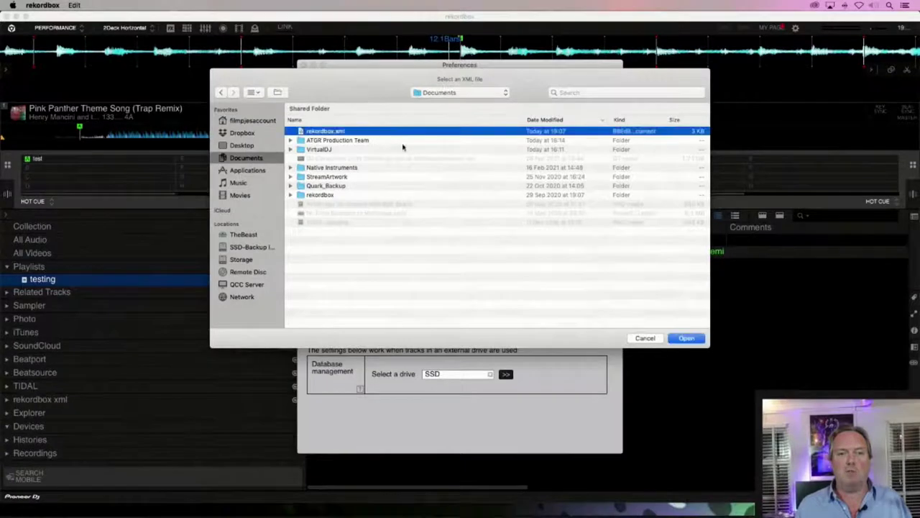
{"action": "left_click", "coordinate": [684, 339]}
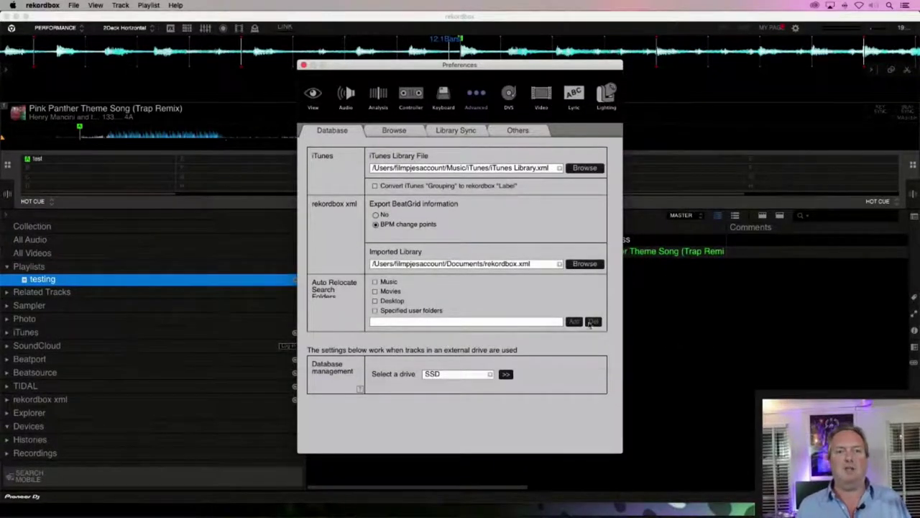
{"action": "key", "text": "super+w"}
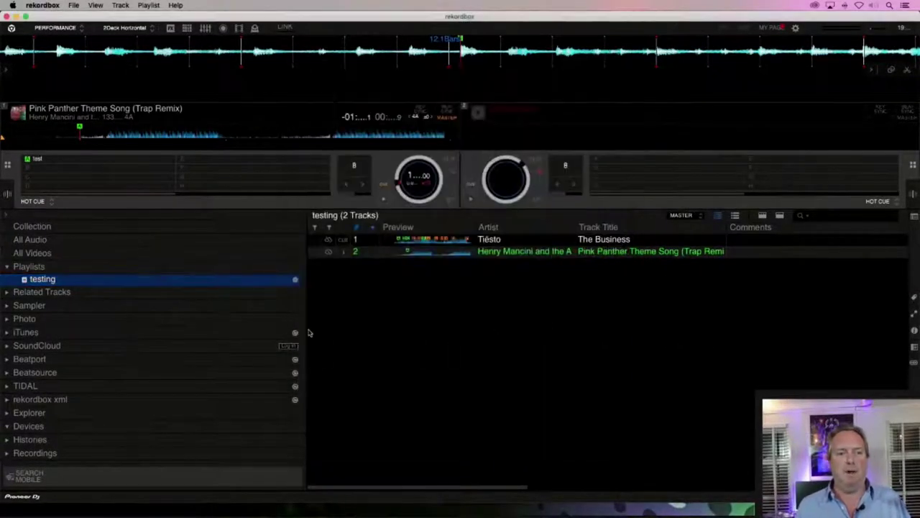
- Expand rekordbox xml and its Playlists folder and look at the tracks in its testing playlist
{"action": "left_click", "coordinate": [7, 400]}
{"action": "left_click", "coordinate": [16, 424]}
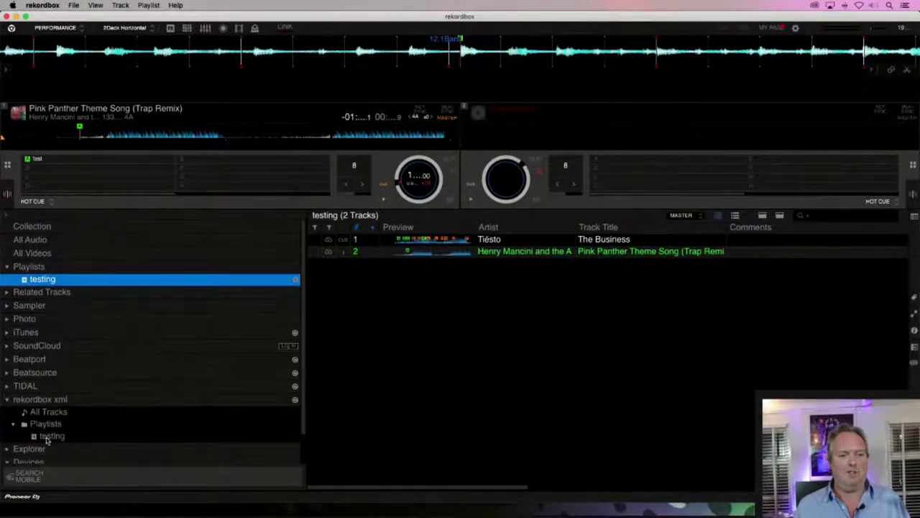
{"action": "left_click", "coordinate": [48, 436]}
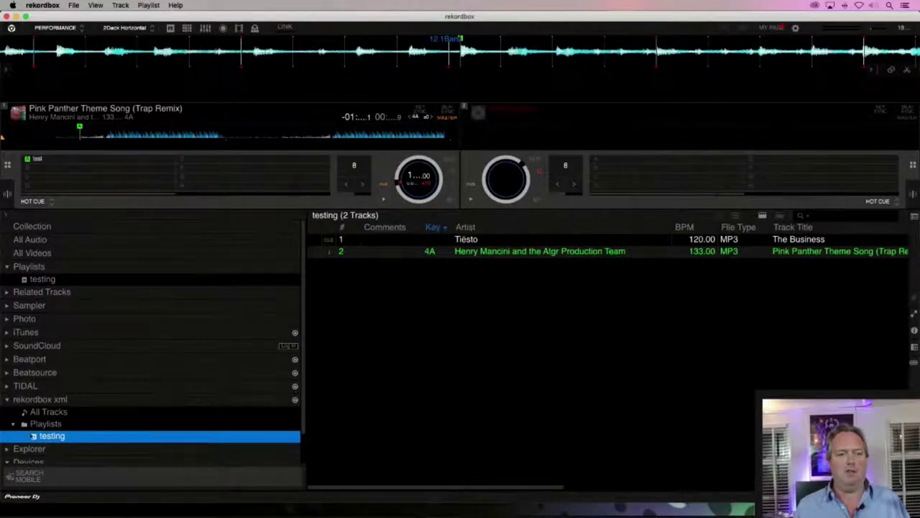
{"action": "left_click", "coordinate": [45, 424]}
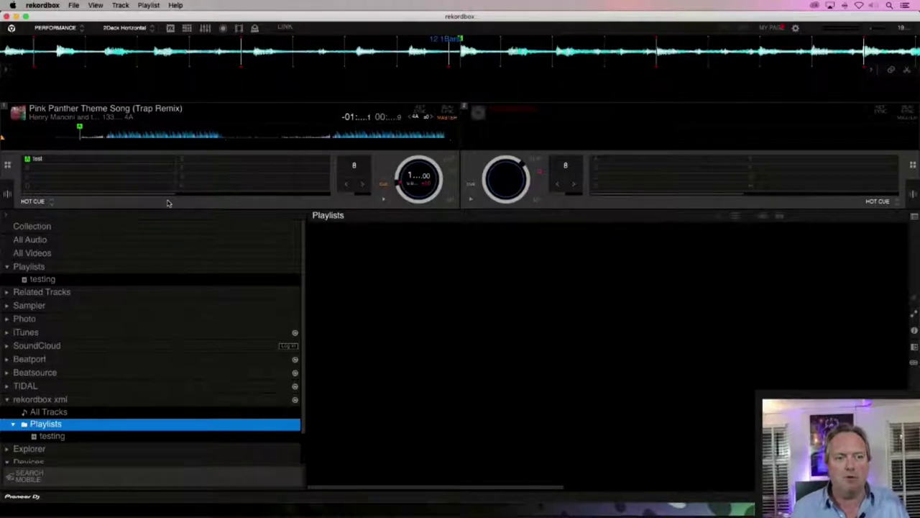
- Hide rekordbox, open the user Library folder in Finder and duplicate the Pioneer folder as a backup
{"action": "key", "text": "super+h"}
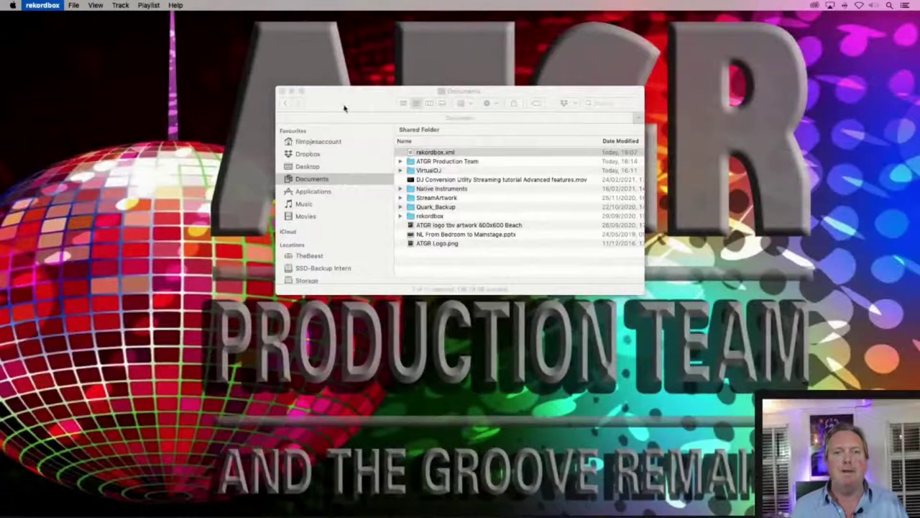
{"action": "left_click", "coordinate": [140, 28]}
{"action": "left_click", "coordinate": [125, 5]}
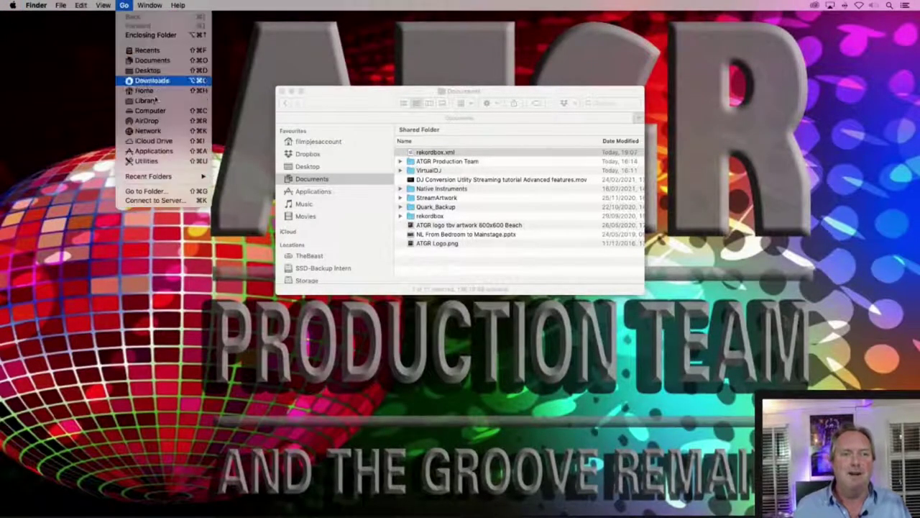
{"action": "left_click", "coordinate": [161, 102]}
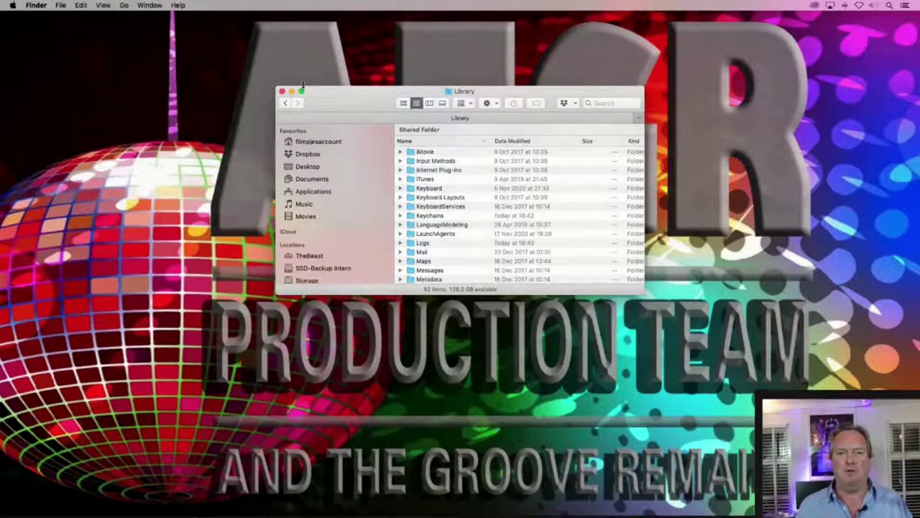
{"action": "scroll", "coordinate": [465, 220], "scroll_direction": "down", "scroll_amount": 5}
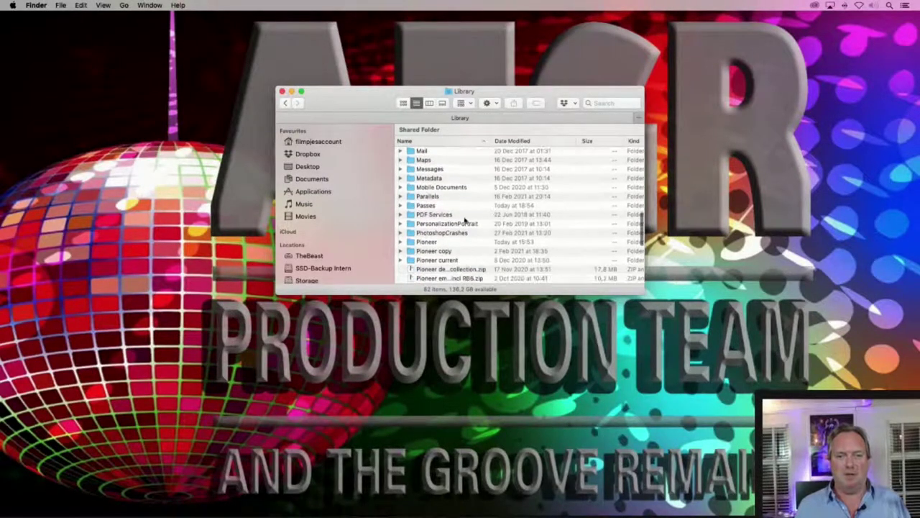
{"action": "scroll", "coordinate": [467, 230], "scroll_direction": "up", "scroll_amount": 2}
{"action": "left_click", "coordinate": [478, 260]}
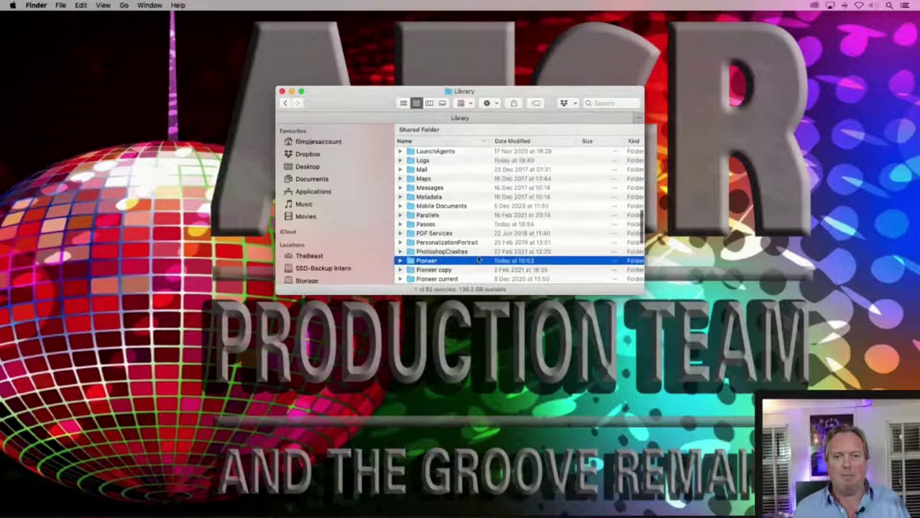
{"action": "scroll", "coordinate": [478, 260], "scroll_direction": "down", "scroll_amount": 3}
{"action": "scroll", "coordinate": [475, 264], "scroll_direction": "up", "scroll_amount": 3}
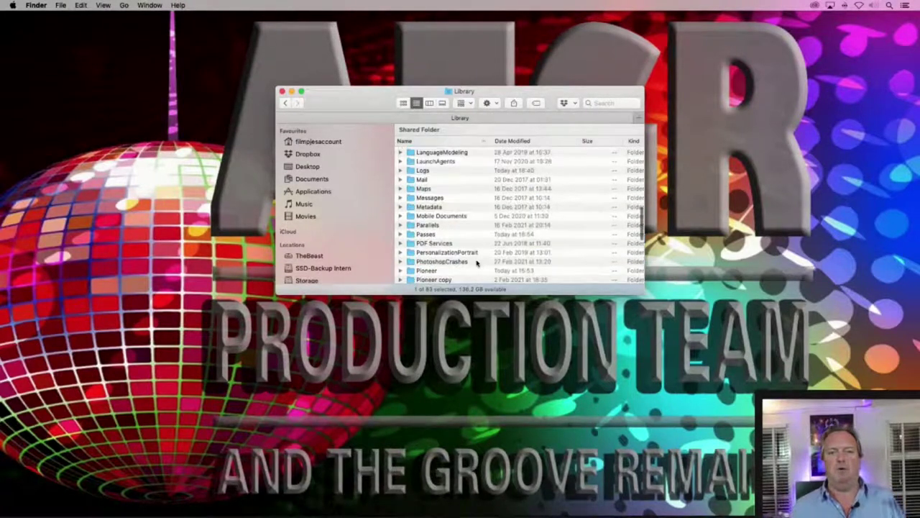
{"action": "scroll", "coordinate": [475, 264], "scroll_direction": "down", "scroll_amount": 2}
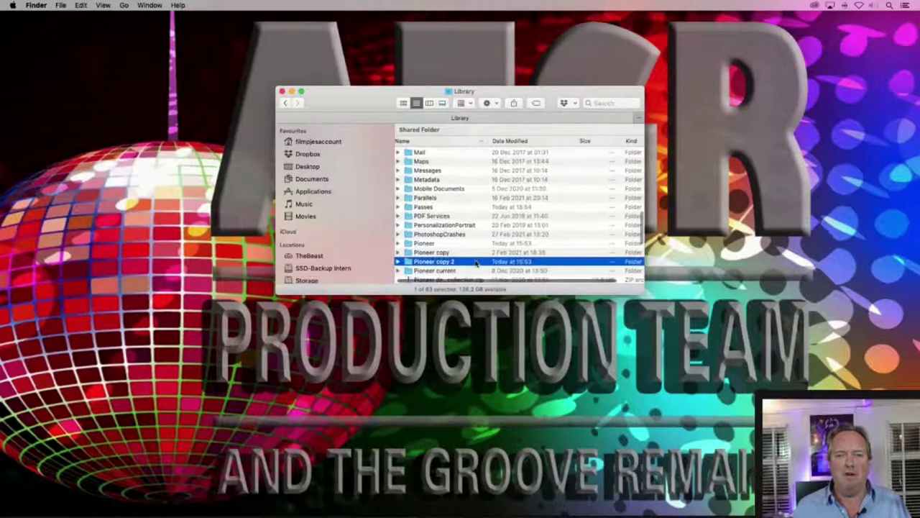
{"action": "key", "text": "super+w"}
- Return to rekordbox and import the Playlists folder from rekordbox xml, replacing the existing lists with the same name
{"action": "mouse_move", "coordinate": [518, 513]}
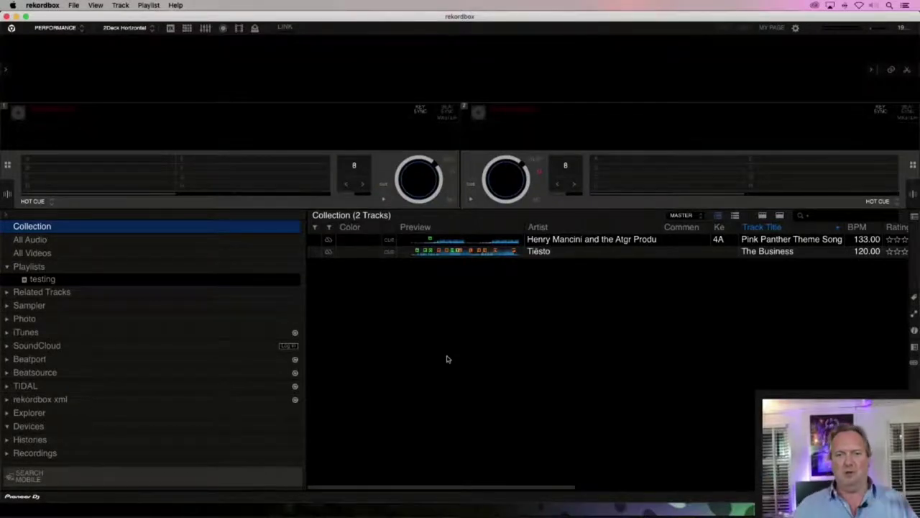
{"action": "mouse_move", "coordinate": [435, 253]}
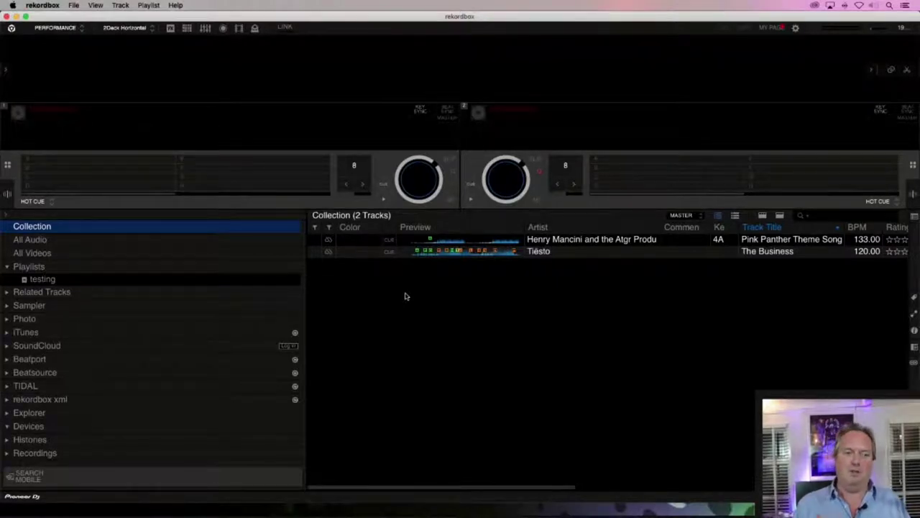
{"action": "left_click", "coordinate": [7, 401]}
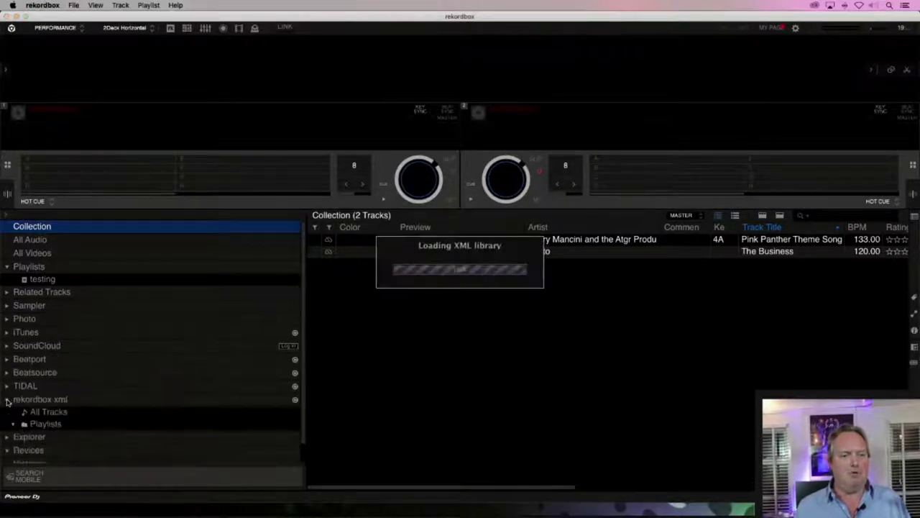
{"action": "left_click", "coordinate": [41, 425]}
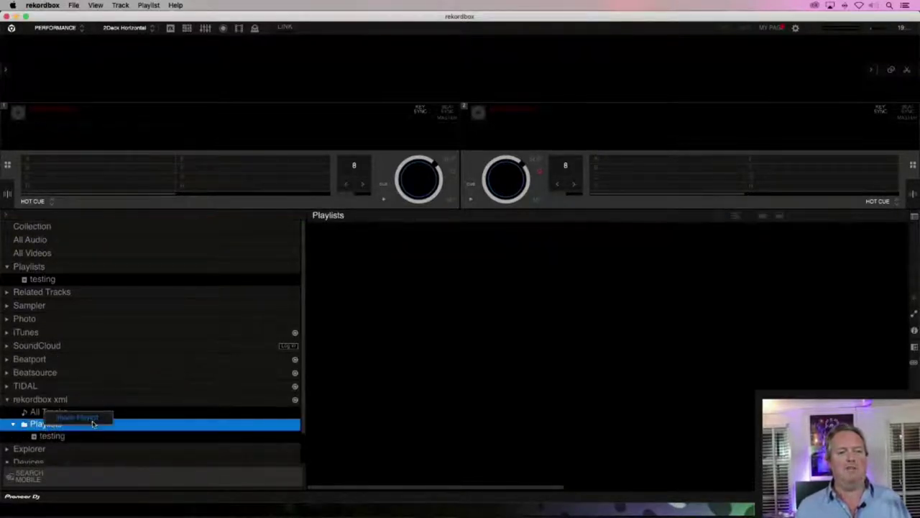
{"action": "left_click", "coordinate": [92, 423]}
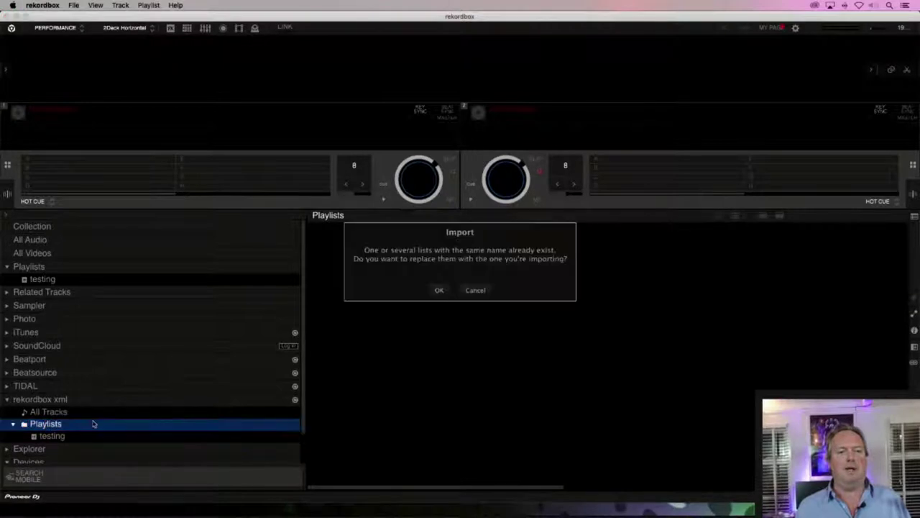
{"action": "left_click", "coordinate": [436, 292]}
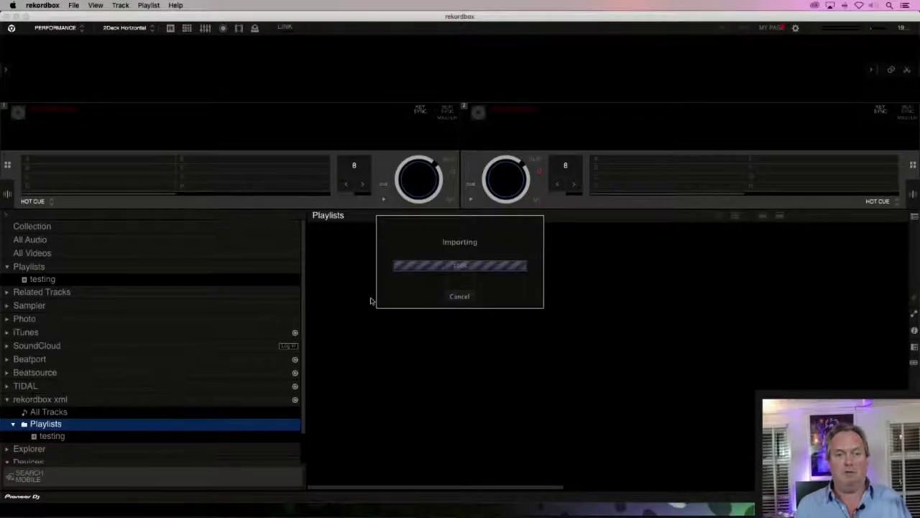
- Load the Pink Panther track from the main testing playlist onto deck 1 to check its hot cue name
{"action": "left_click", "coordinate": [133, 280]}
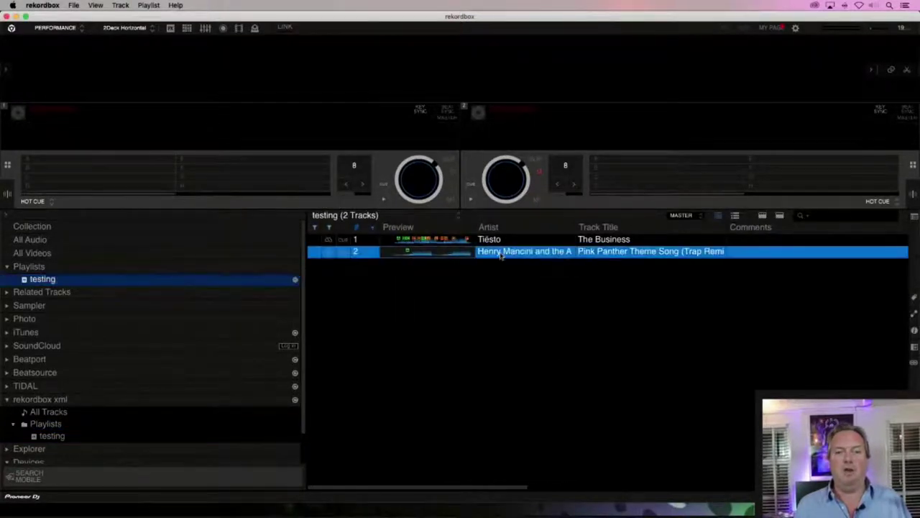
{"action": "left_click_drag", "start_coordinate": [502, 253], "coordinate": [261, 132]}
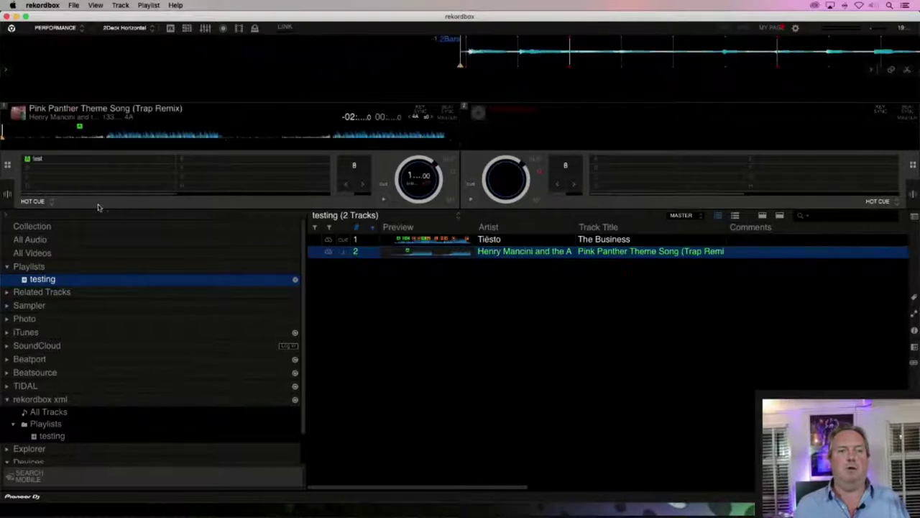
{"action": "left_click", "coordinate": [51, 179]}
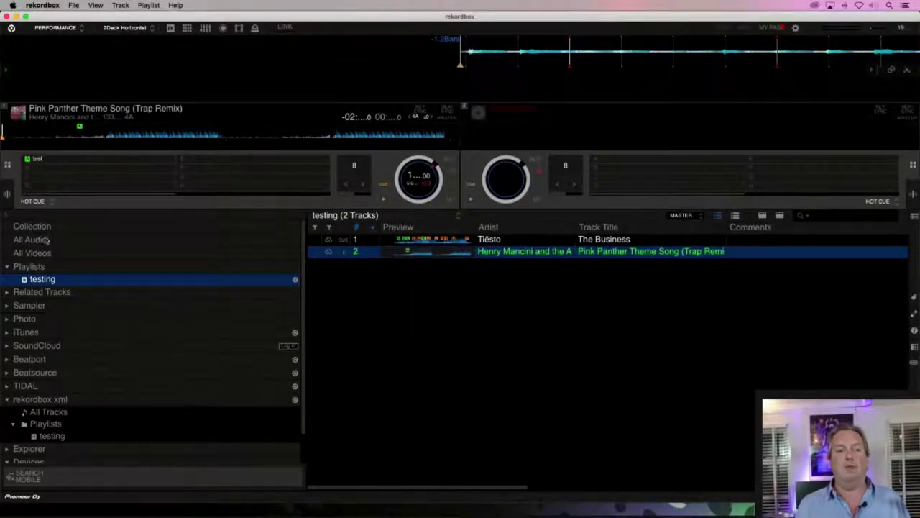
- Import the Pink Panther track from All Tracks under rekordbox xml, accepting to load the tag information of the imported library
{"action": "left_click", "coordinate": [65, 411]}
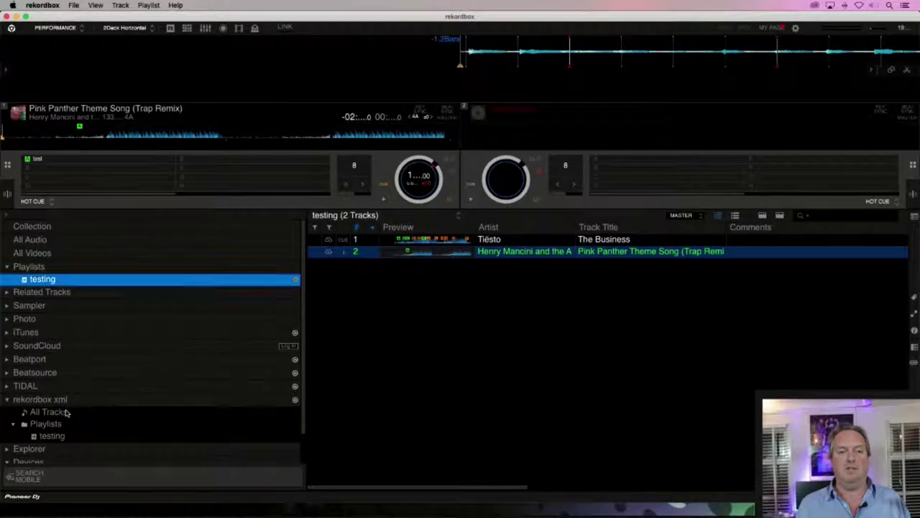
{"action": "left_click", "coordinate": [480, 372]}
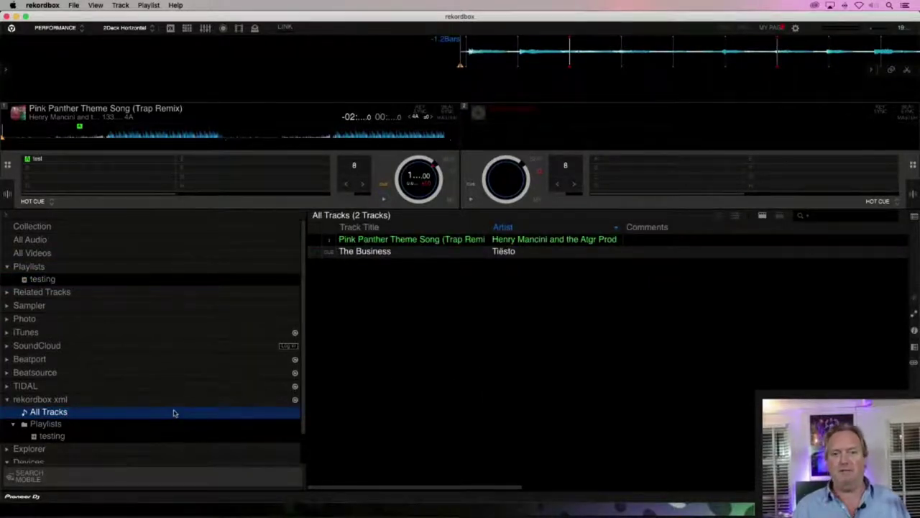
{"action": "left_click", "coordinate": [446, 239]}
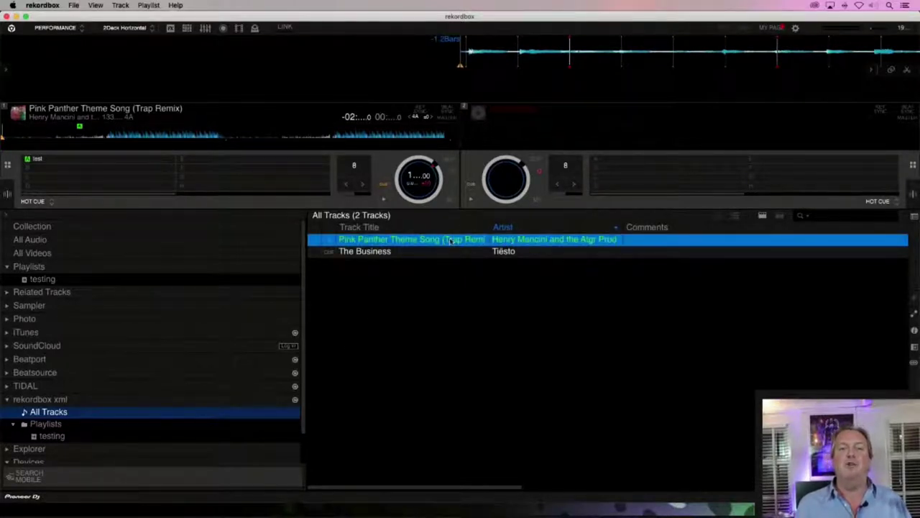
{"action": "mouse_move", "coordinate": [445, 242]}
{"action": "left_mouse_down"}
{"action": "mouse_move", "coordinate": [359, 71]}
{"action": "mouse_move", "coordinate": [320, 54]}
{"action": "mouse_move", "coordinate": [460, 241]}
{"action": "left_mouse_up"}
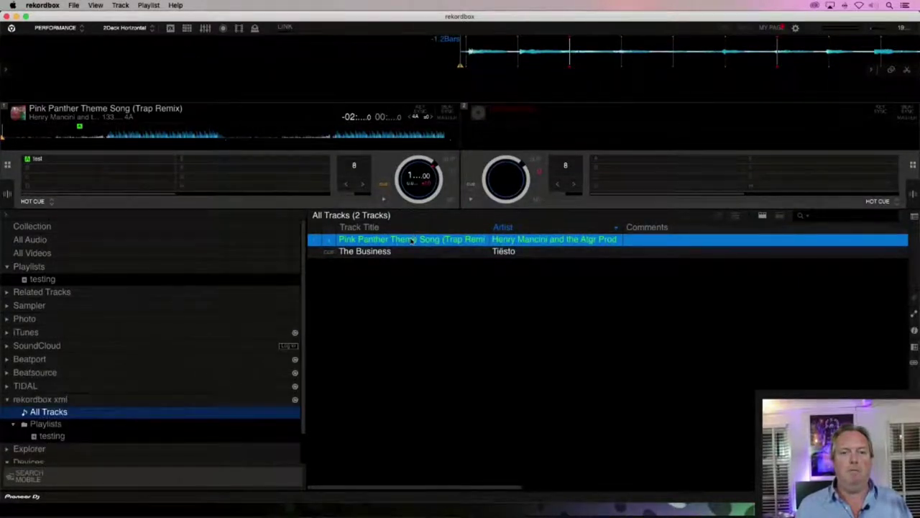
{"action": "left_click_drag", "start_coordinate": [410, 242], "coordinate": [333, 53]}
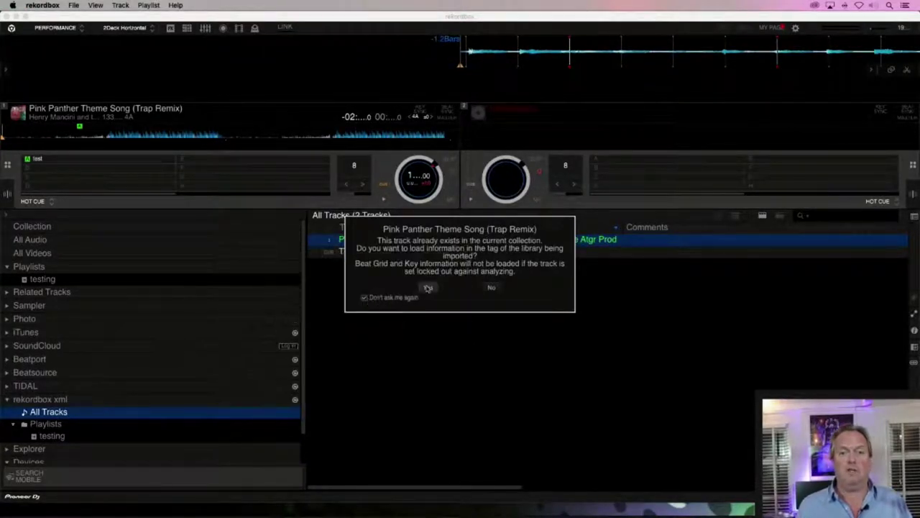
{"action": "left_click", "coordinate": [428, 287]}
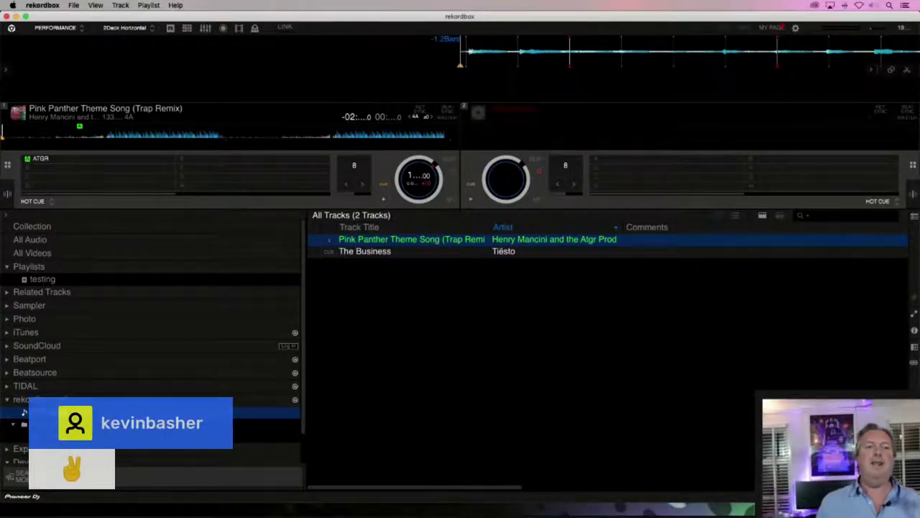
{"action": "left_click", "coordinate": [462, 254]}
{"action": "double_click", "coordinate": [460, 253]}
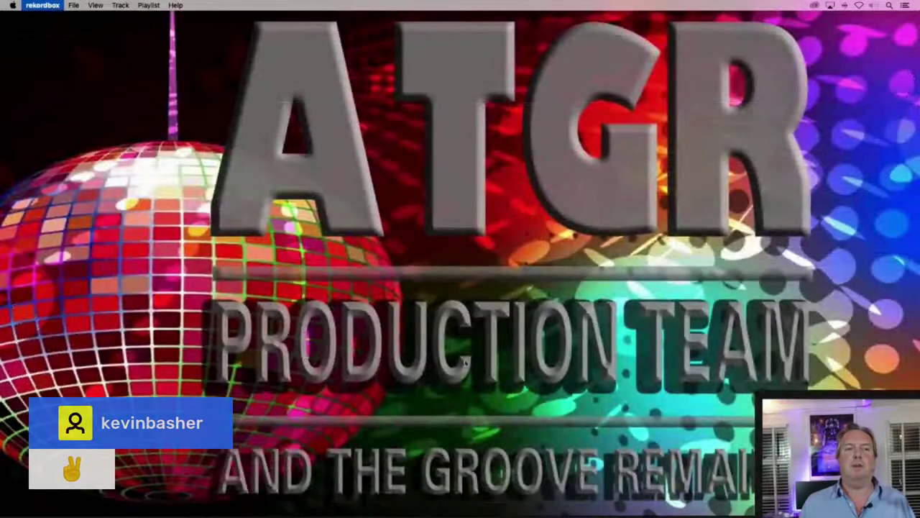
- Switch to Finder, open the user Library folder and delete the Pioneer folder
{"action": "left_click", "coordinate": [450, 314]}
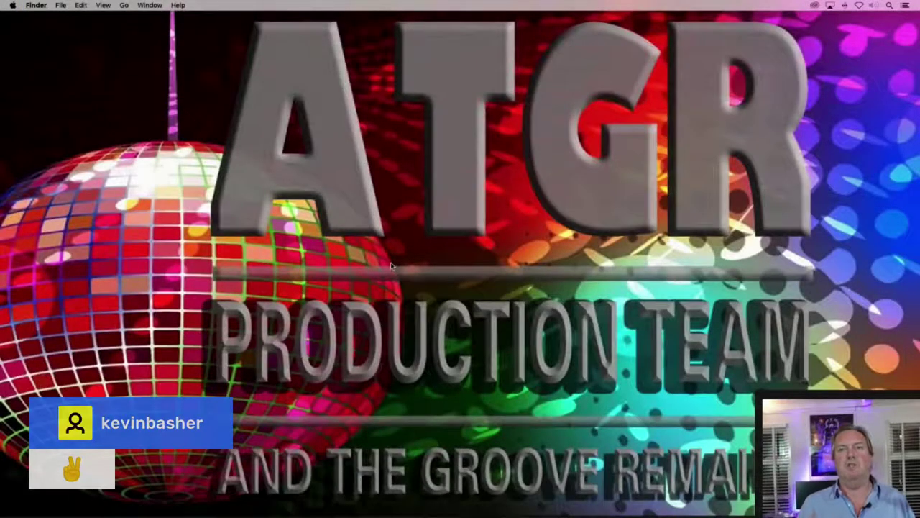
{"action": "key", "text": "super+n"}
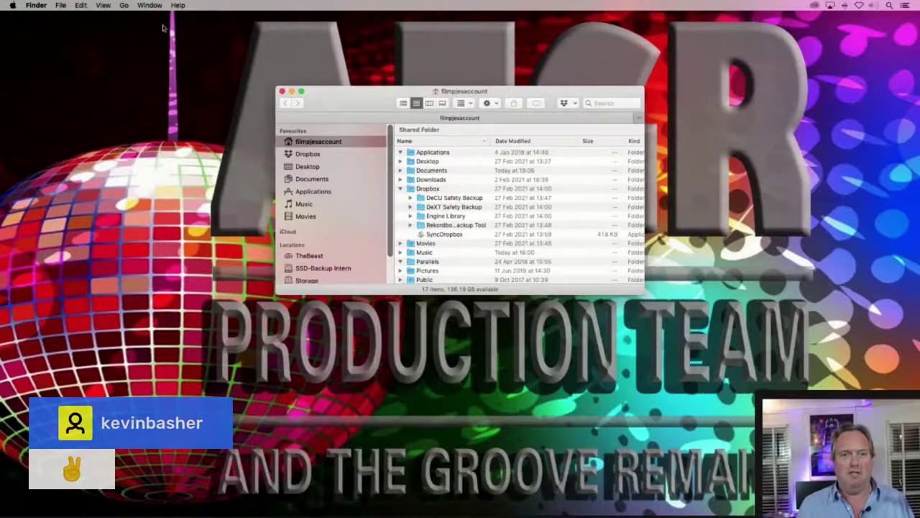
{"action": "left_click", "coordinate": [123, 5]}
{"action": "key", "text": "alt"}
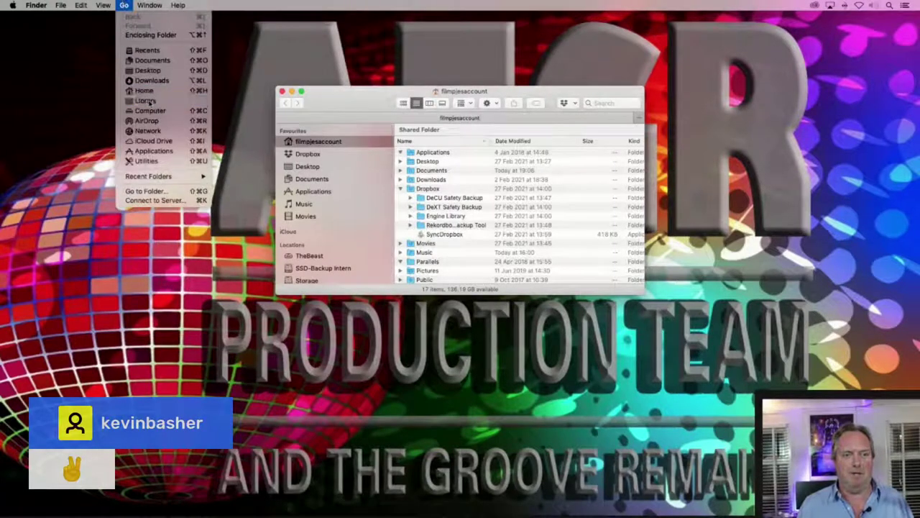
{"action": "left_click", "coordinate": [145, 101]}
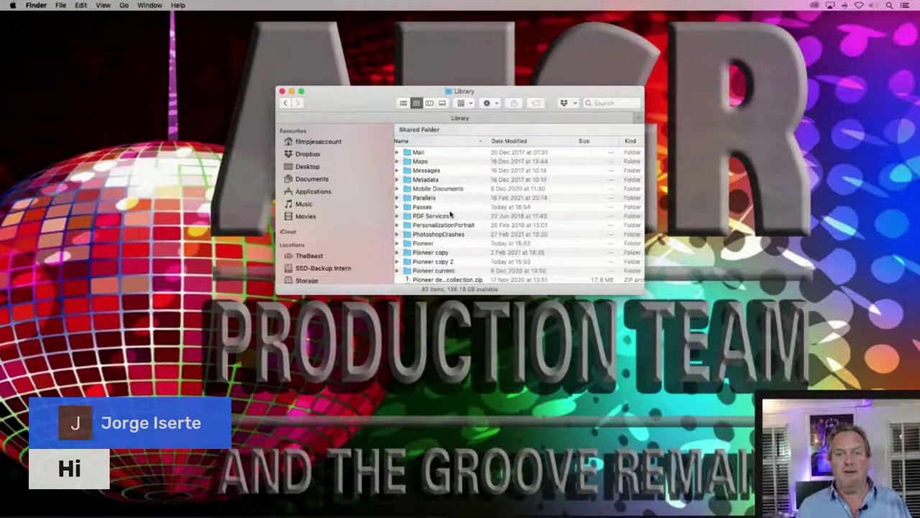
{"action": "left_click", "coordinate": [438, 244]}
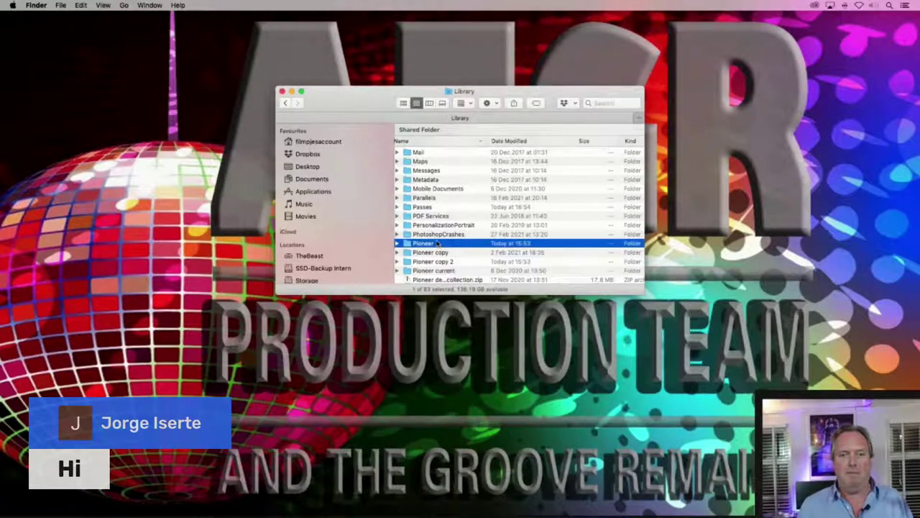
{"action": "key", "text": "super+BackSpace"}
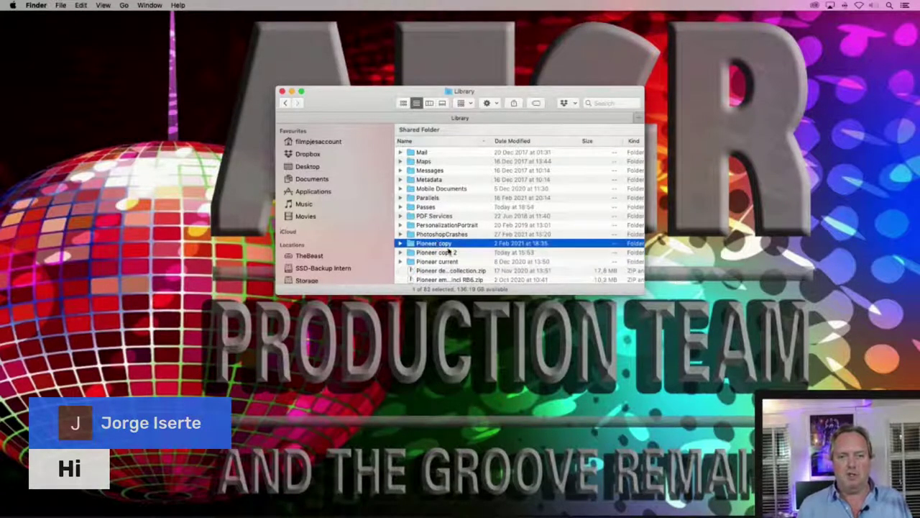
- Restore the backup by renaming the "Pioneer copy 2" folder to "Pioneer", and close the Library window
{"action": "left_click", "coordinate": [449, 252]}
{"action": "key", "text": "Return"}
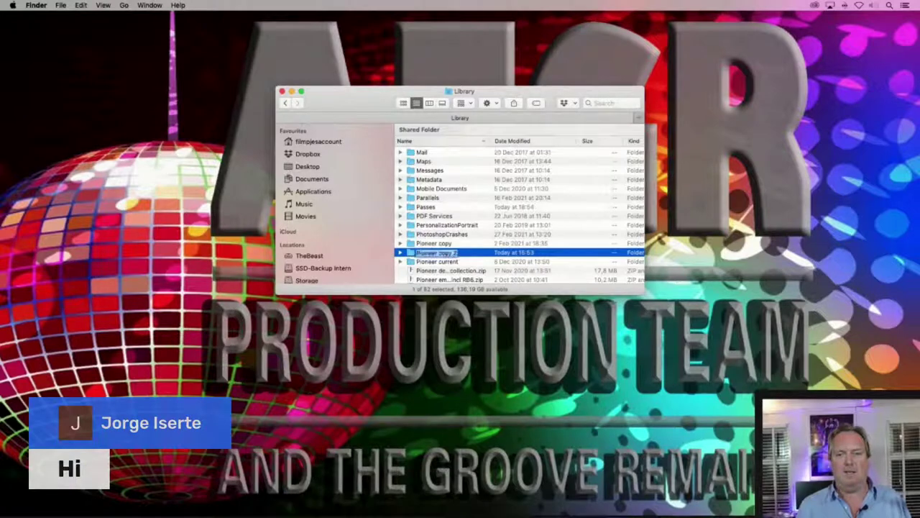
{"action": "type", "text": "Pioneer"}
{"action": "key", "text": "Return"}
{"action": "key", "text": "super+w"}
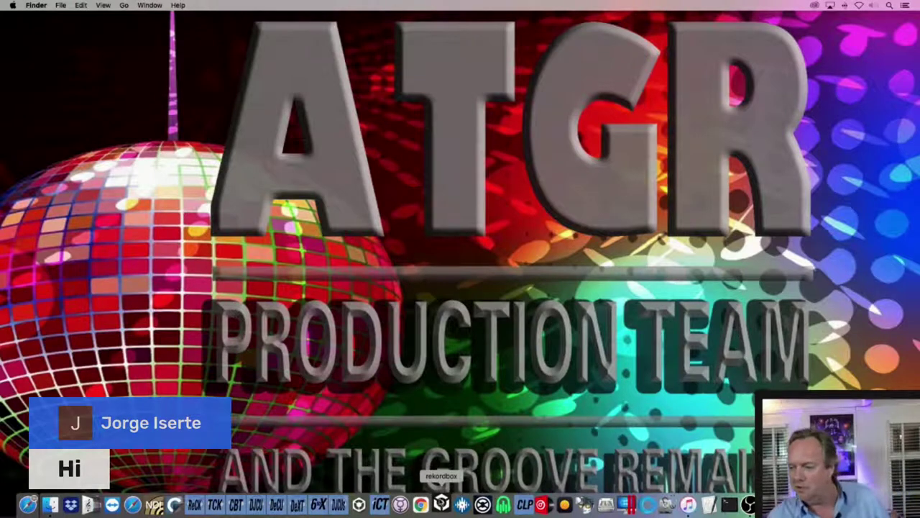
- Reopen rekordbox and load The Business by Tiësto from the Collection onto deck 1
{"action": "left_click", "coordinate": [441, 504]}
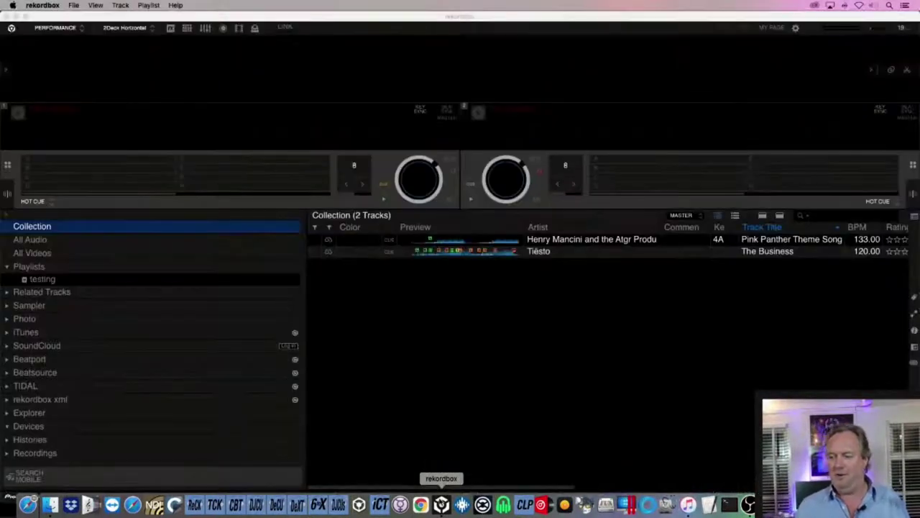
{"action": "left_click", "coordinate": [442, 503]}
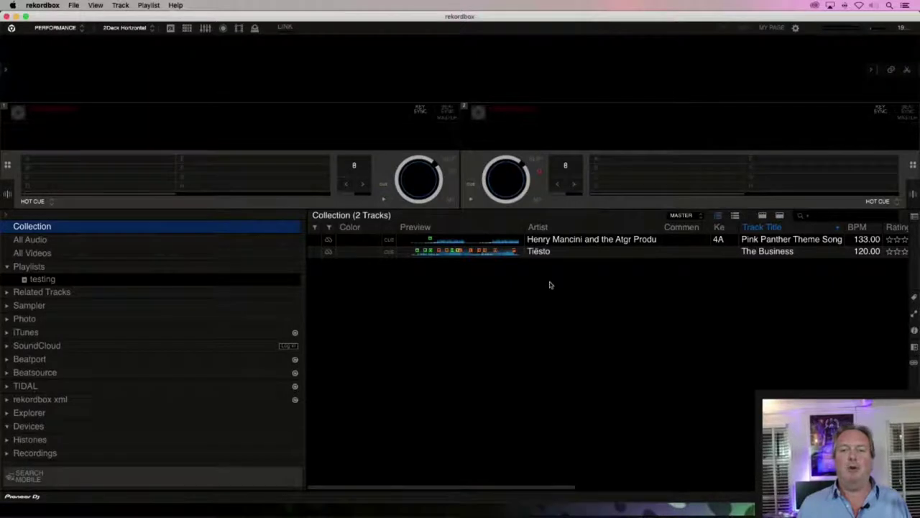
{"action": "double_click", "coordinate": [556, 252]}
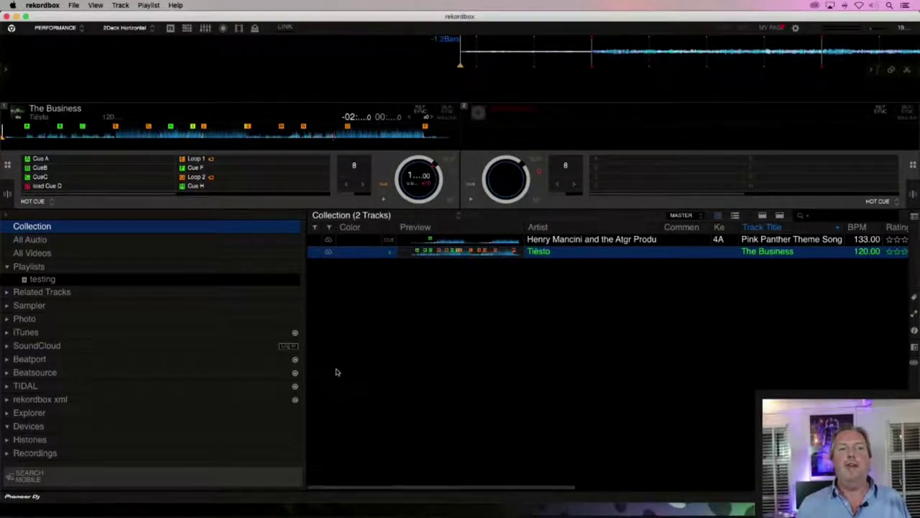
- Change rekordbox to Export mode and display the hot cue list for The Business
{"action": "left_click", "coordinate": [54, 29]}
{"action": "left_click", "coordinate": [58, 48]}
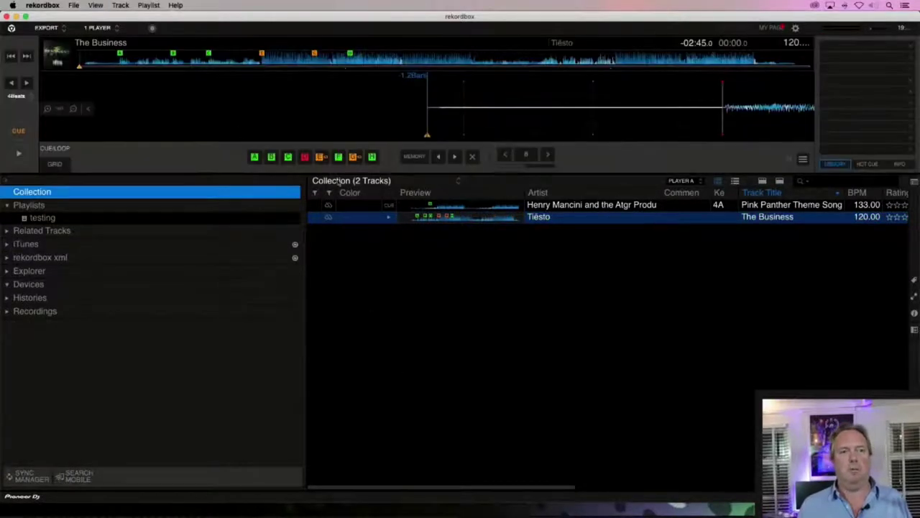
{"action": "left_click", "coordinate": [867, 164]}
{"action": "left_click", "coordinate": [802, 251]}
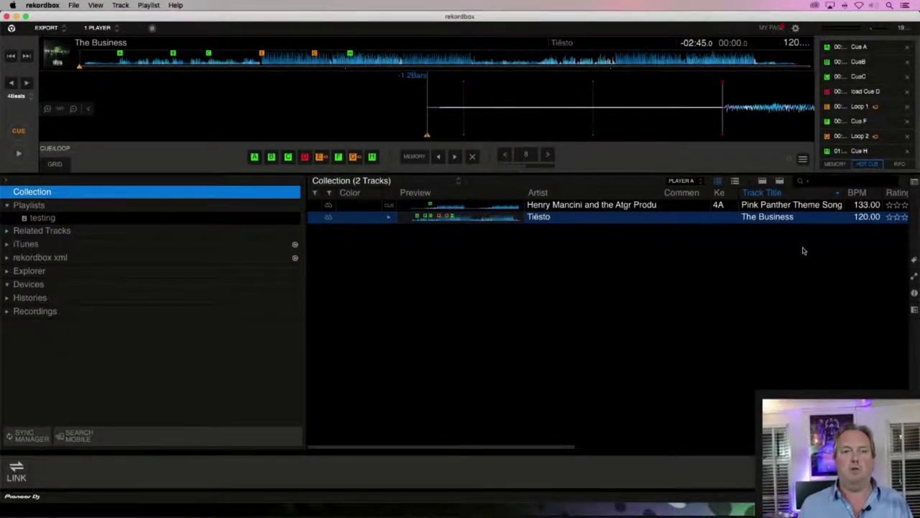
- Return to Performance mode and look through the complete hot cue list of The Business on deck 1
{"action": "left_click", "coordinate": [48, 27]}
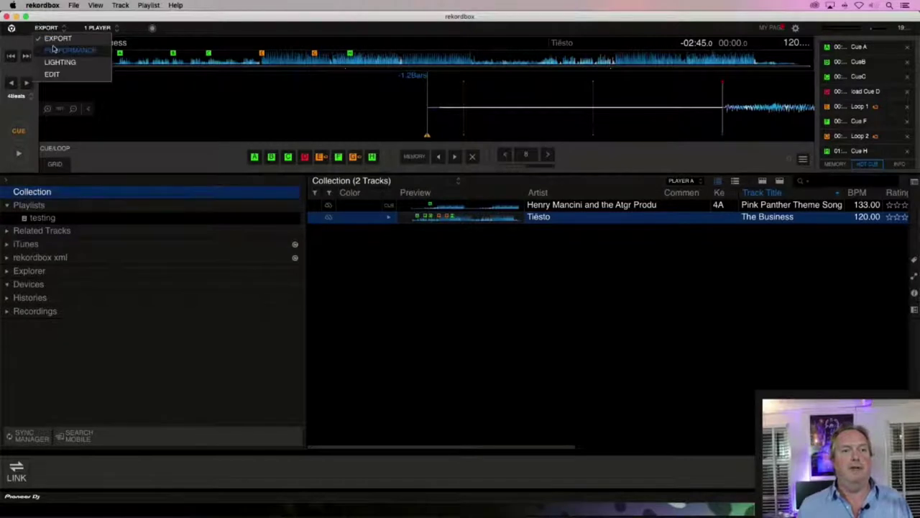
{"action": "left_click", "coordinate": [52, 35]}
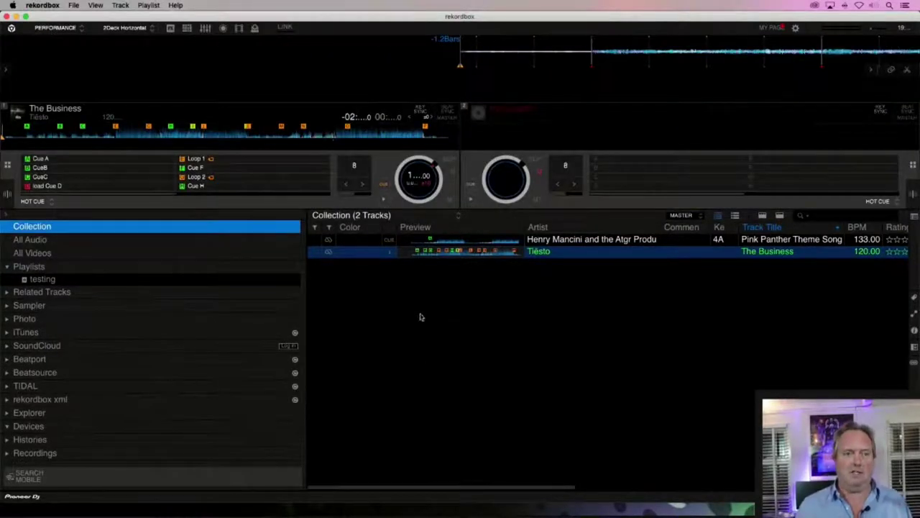
{"action": "left_click", "coordinate": [157, 195]}
{"action": "scroll", "coordinate": [157, 196], "scroll_direction": "right", "scroll_amount": 5}
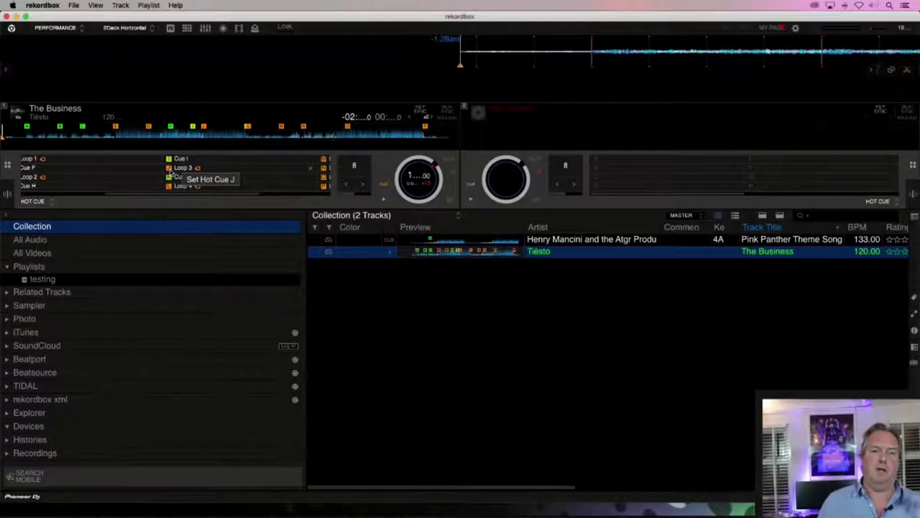
{"action": "scroll", "coordinate": [172, 177], "scroll_direction": "left", "scroll_amount": 5}
{"action": "scroll", "coordinate": [67, 166], "scroll_direction": "right", "scroll_amount": 5}
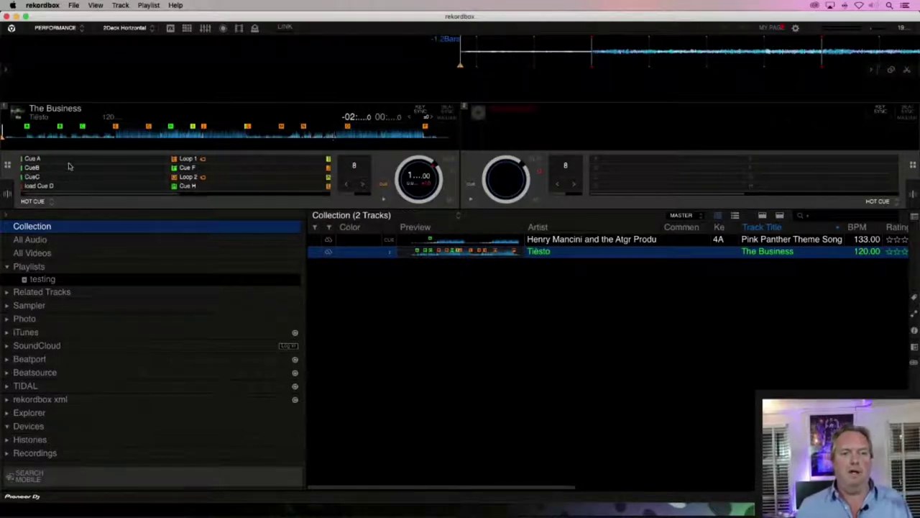
{"action": "scroll", "coordinate": [184, 187], "scroll_direction": "right", "scroll_amount": 2}
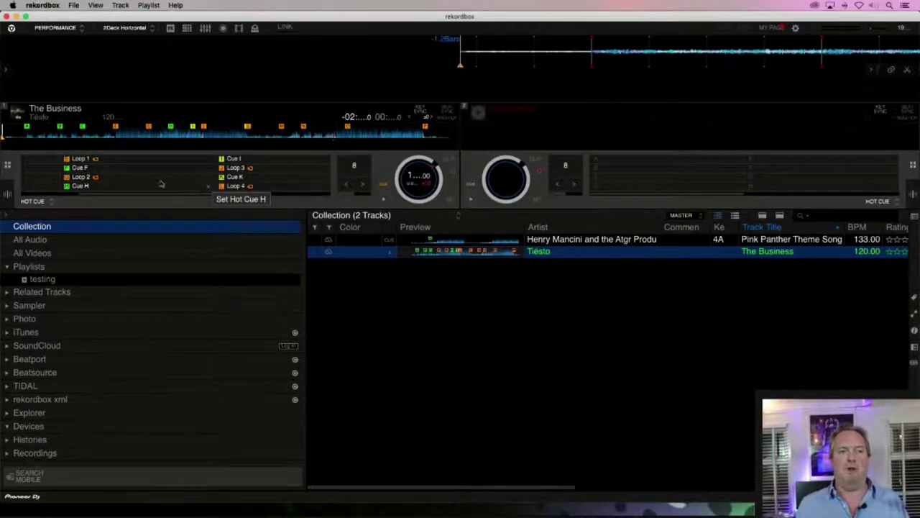
- Trigger hot cues from different parts of deck 1's list, including Cue K, and return to the start of the list
{"action": "left_click", "coordinate": [66, 167]}
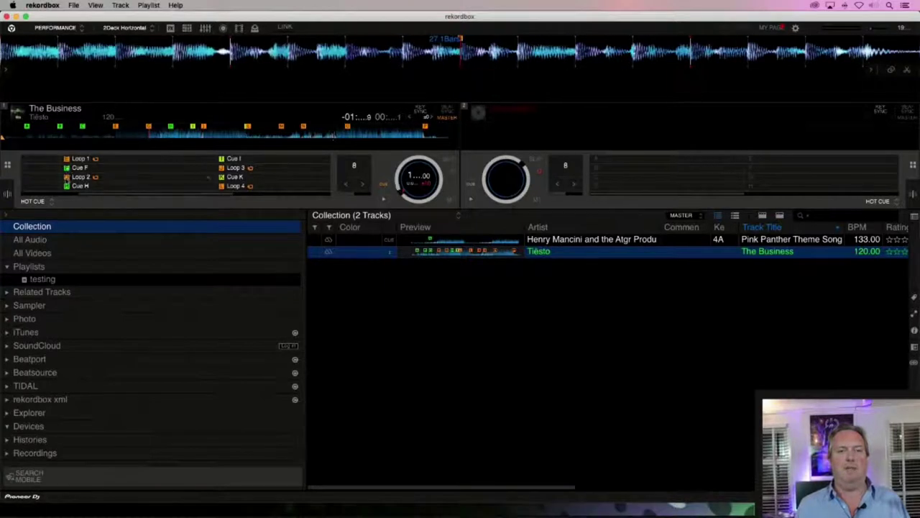
{"action": "scroll", "coordinate": [68, 179], "scroll_direction": "up", "scroll_amount": 1}
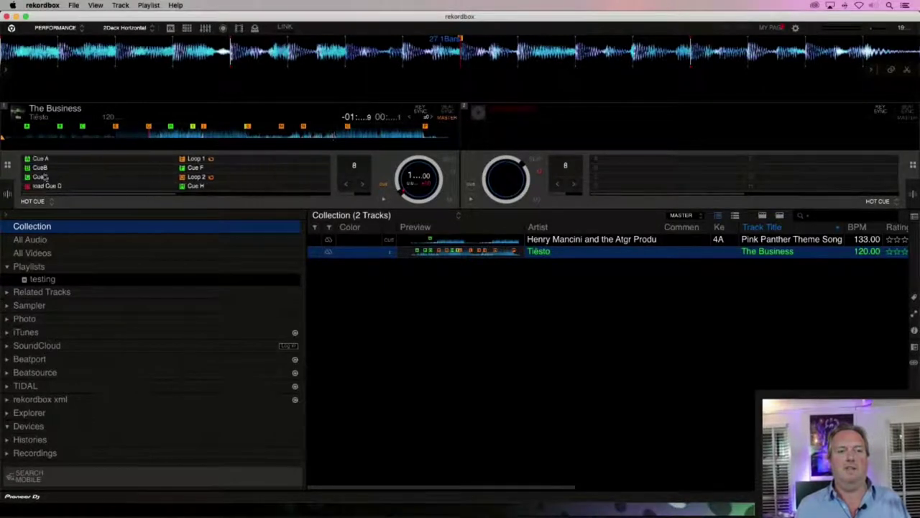
{"action": "left_click", "coordinate": [40, 176]}
{"action": "scroll", "coordinate": [183, 188], "scroll_direction": "down", "scroll_amount": 1}
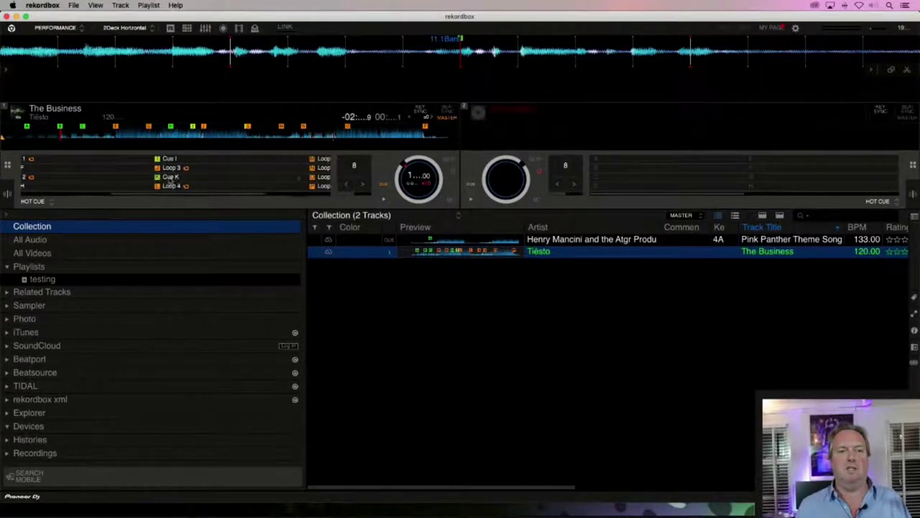
{"action": "left_click", "coordinate": [163, 179]}
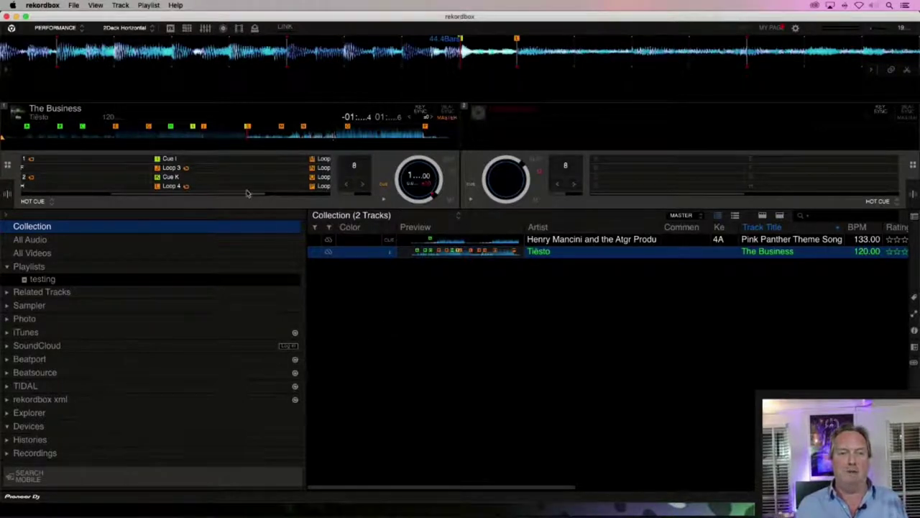
{"action": "left_click_drag", "start_coordinate": [247, 195], "coordinate": [108, 194]}
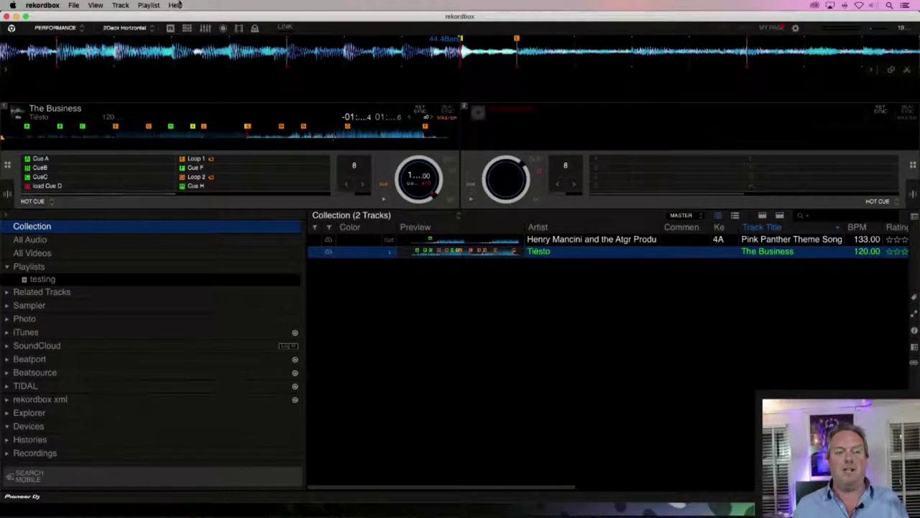
- Export the collection in XML format to the Documents folder as "rekordbox", replacing the existing file
{"action": "left_click", "coordinate": [74, 5]}
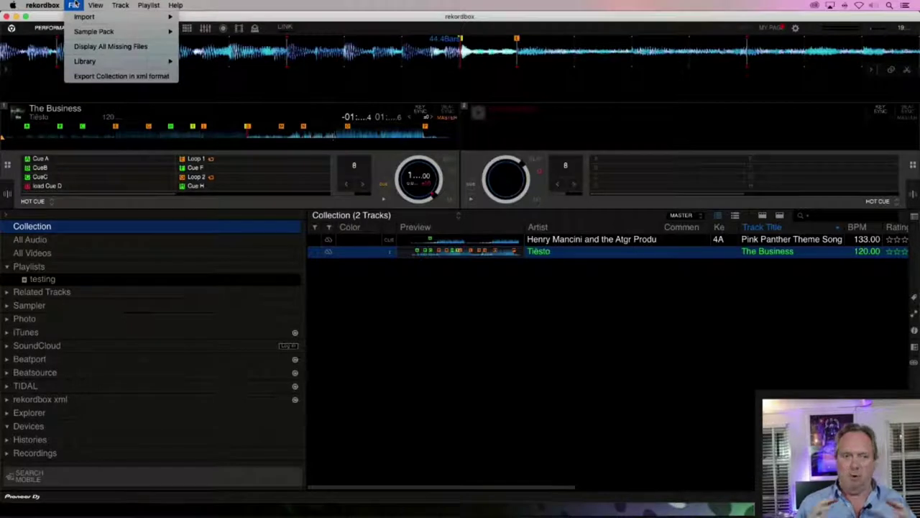
{"action": "left_click", "coordinate": [116, 76]}
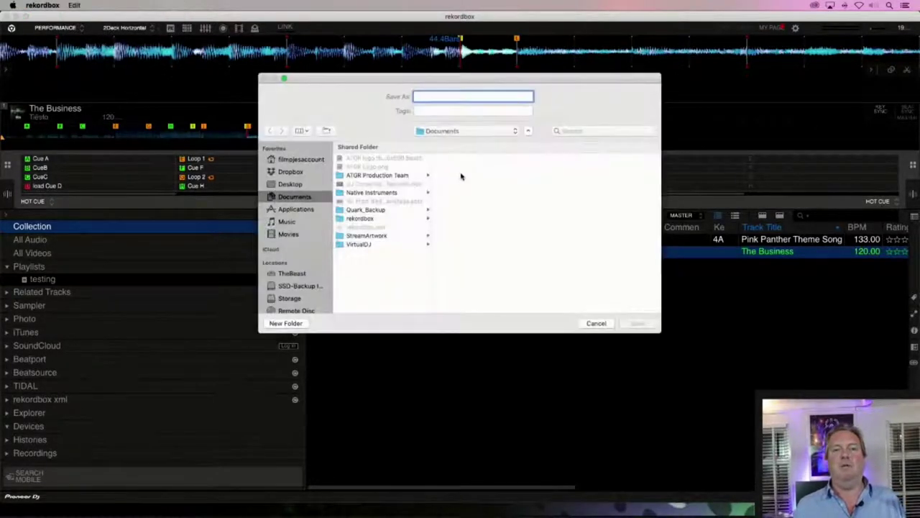
{"action": "type", "text": "rekordbox"}
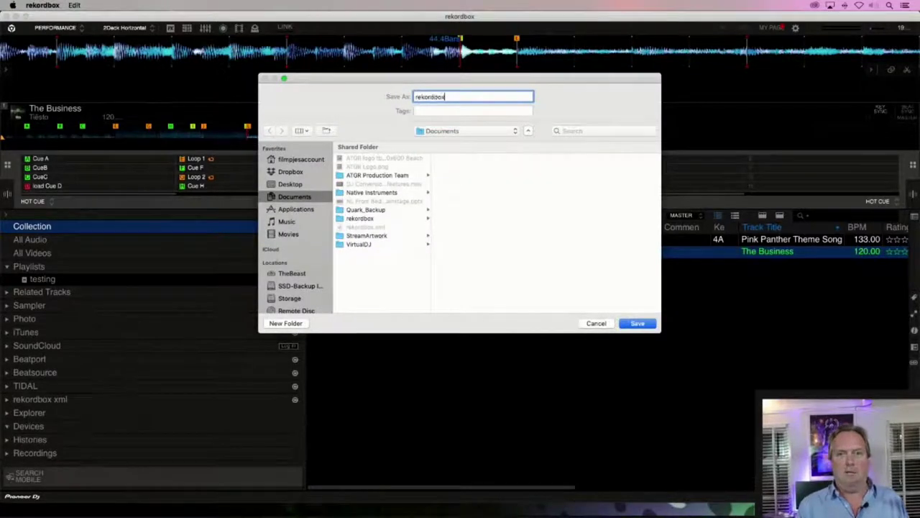
{"action": "key", "text": "Return"}
{"action": "left_click", "coordinate": [528, 141]}
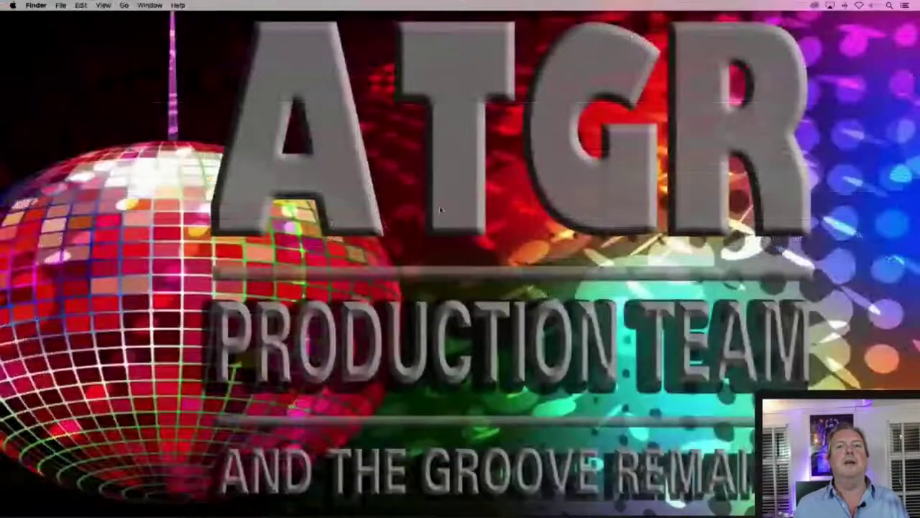
- Open rekordbox.xml from Documents in BBEdit, examine the POSITION_MARK entries of The Business, and close the file
{"action": "key", "text": "super+n"}
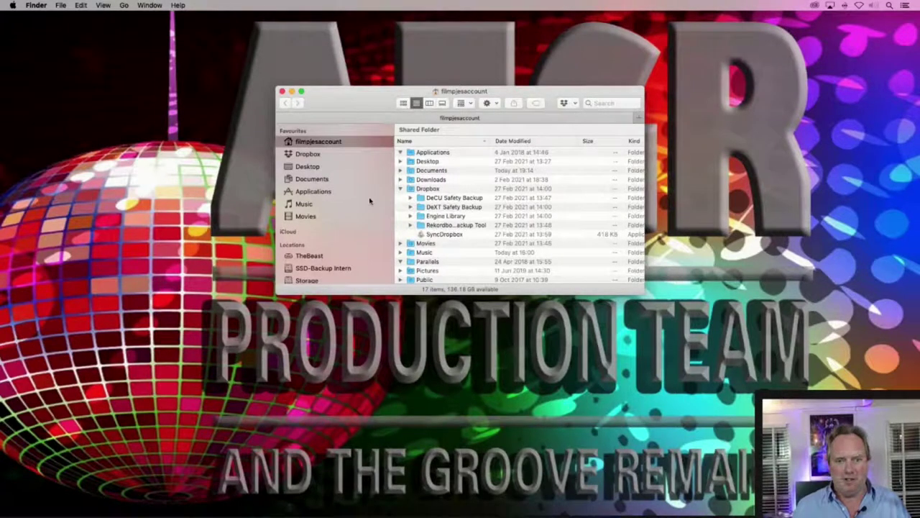
{"action": "left_click", "coordinate": [357, 179]}
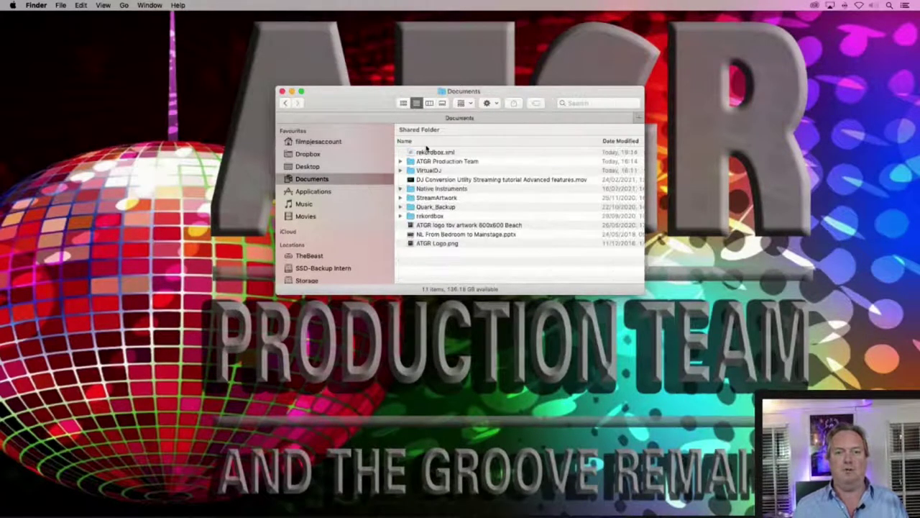
{"action": "double_click", "coordinate": [429, 152]}
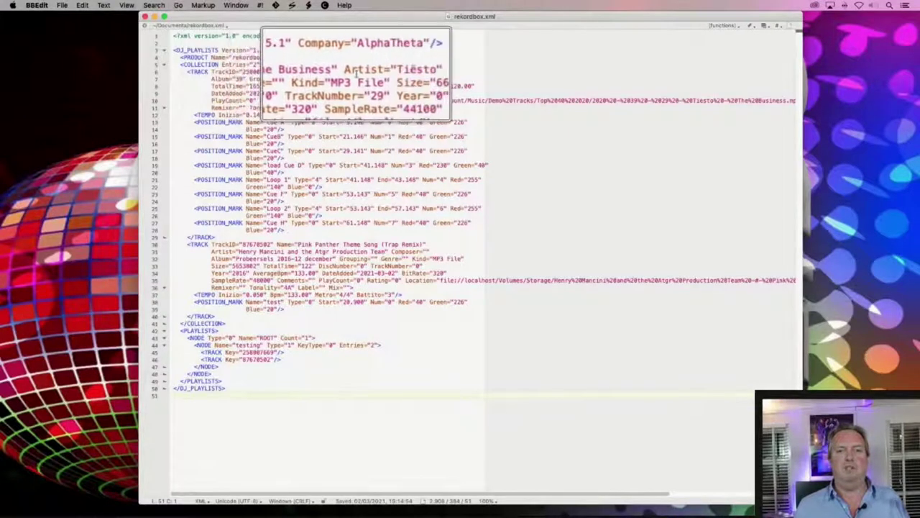
{"action": "left_click", "coordinate": [223, 123]}
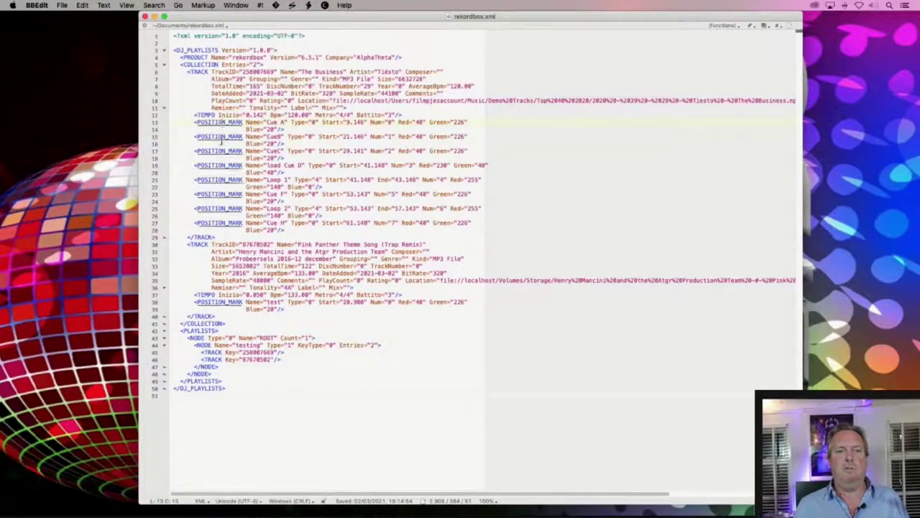
{"action": "left_click", "coordinate": [225, 179]}
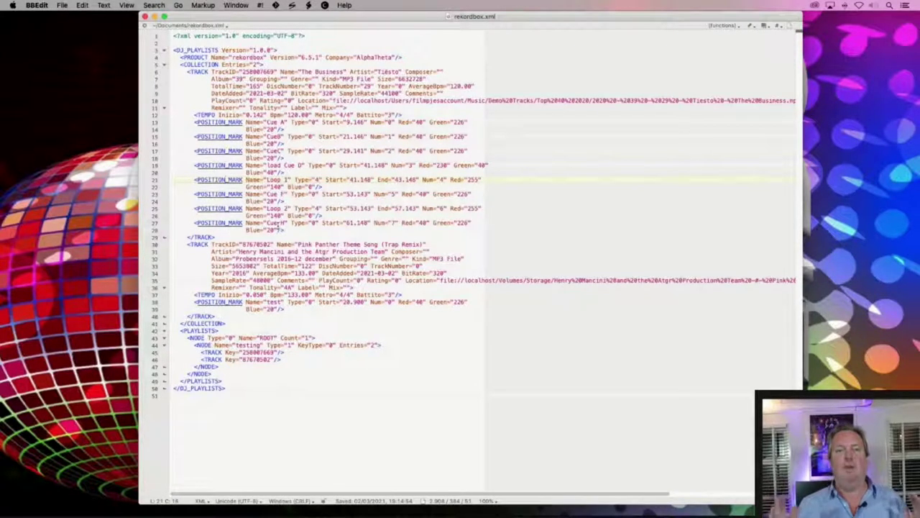
{"action": "key", "text": "super+w"}
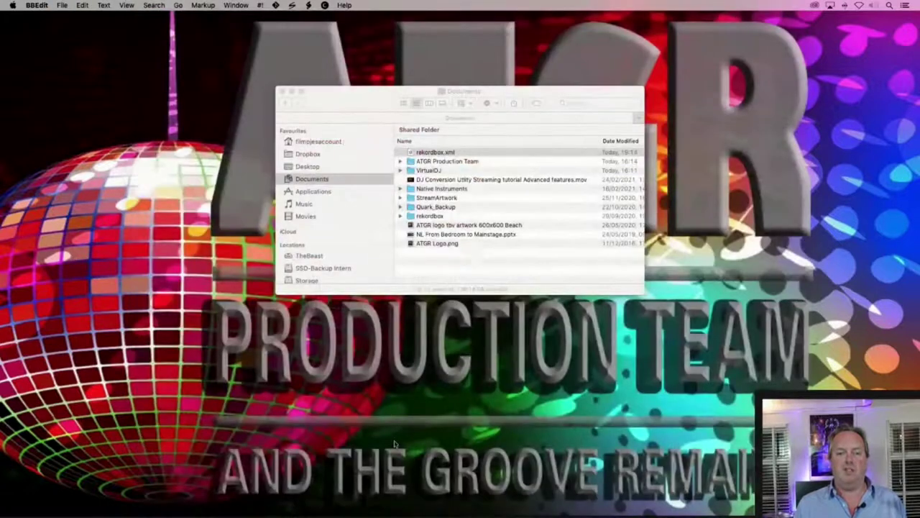
- Decline viewing the conversion log, dismiss the new devices notice in VirtualDJ, and load The Business onto deck A
{"action": "mouse_move", "coordinate": [431, 507]}
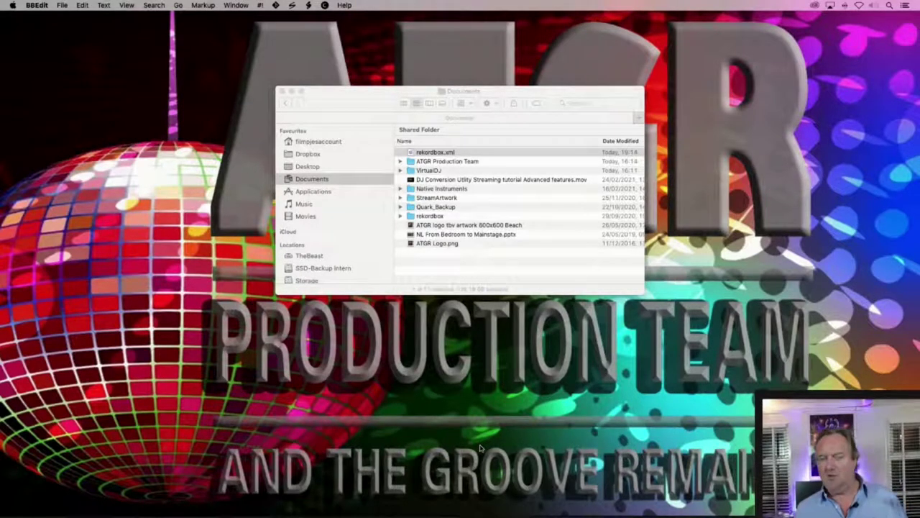
{"action": "key", "text": "super+Tab"}
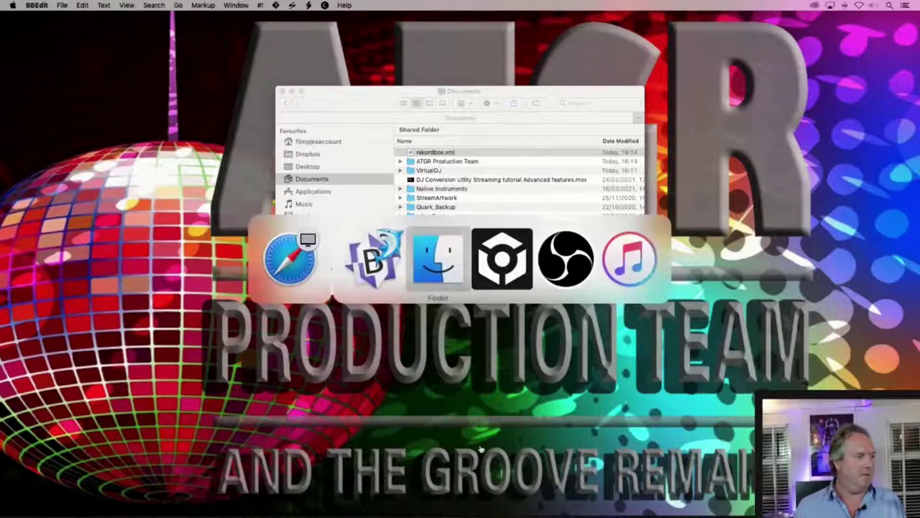
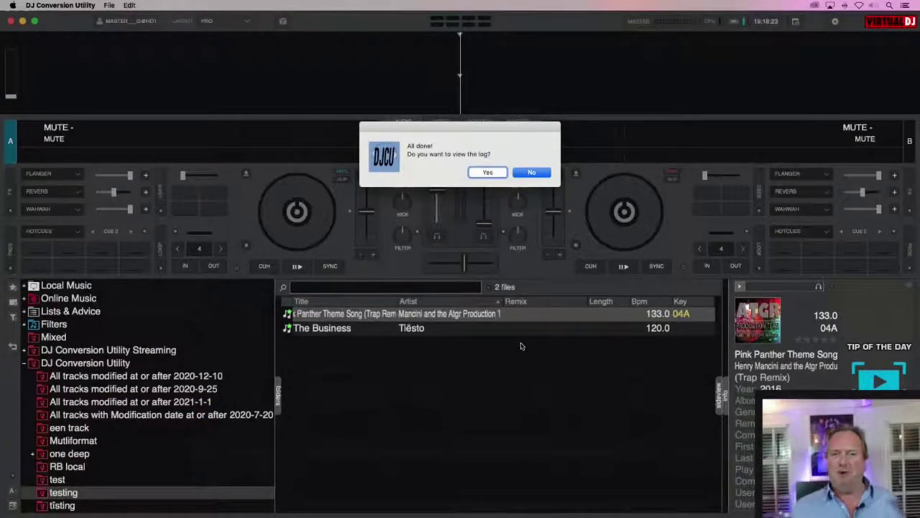
{"action": "left_click", "coordinate": [531, 171]}
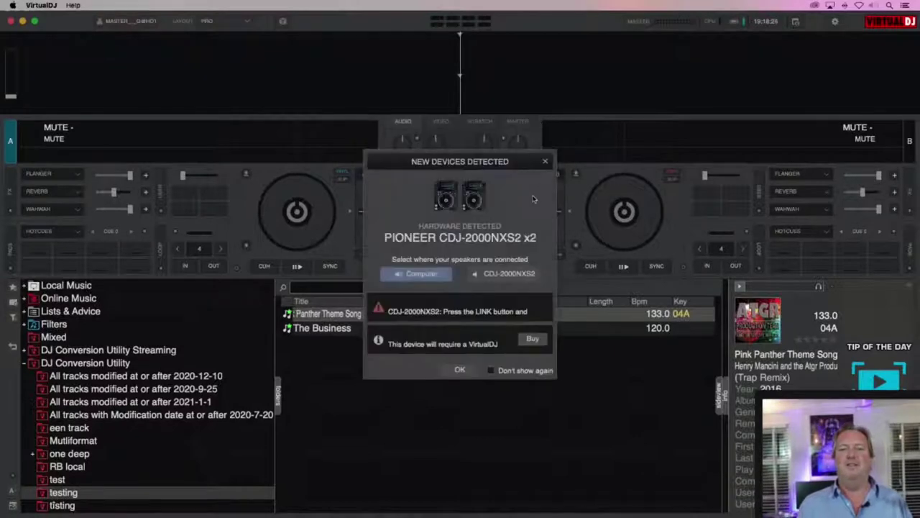
{"action": "left_click", "coordinate": [544, 161]}
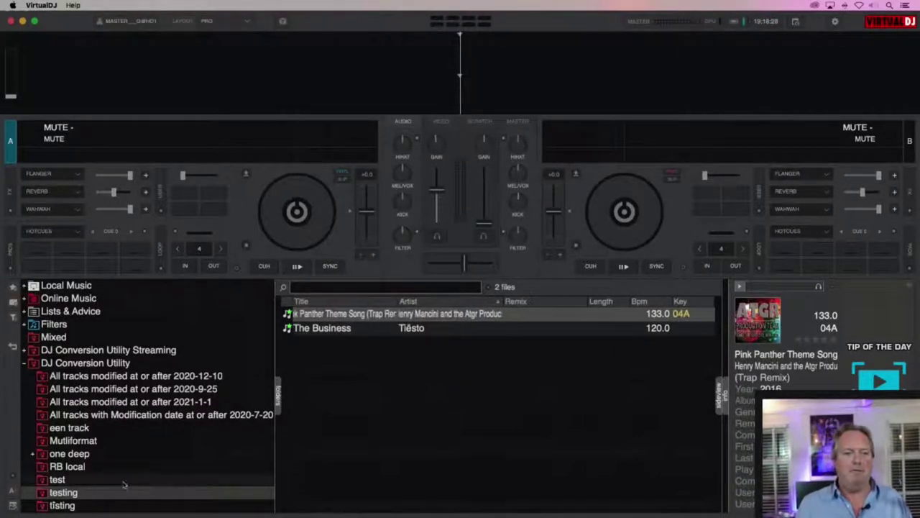
{"action": "left_click_drag", "start_coordinate": [421, 328], "coordinate": [274, 63]}
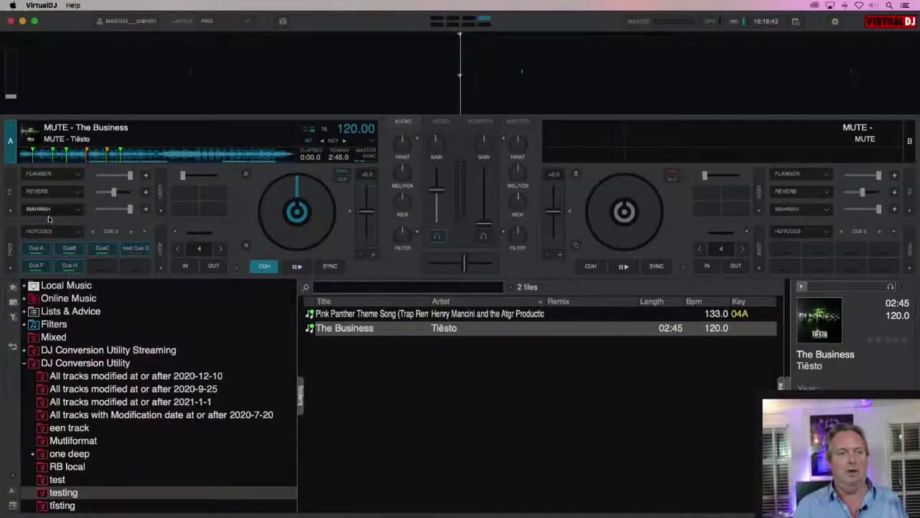
- Switch deck A's pads from hot cues to saved loops, check the loops of The Business, and leave VirtualDJ
{"action": "left_click", "coordinate": [59, 231]}
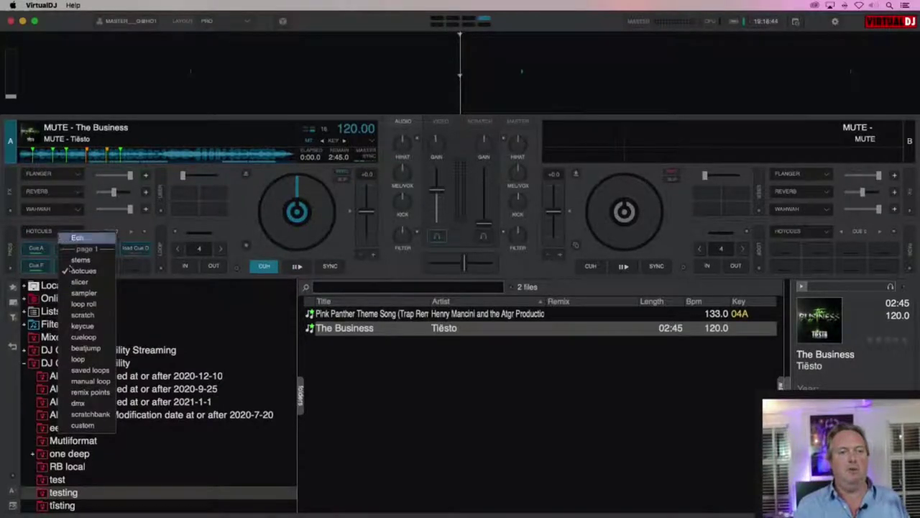
{"action": "left_click", "coordinate": [90, 369]}
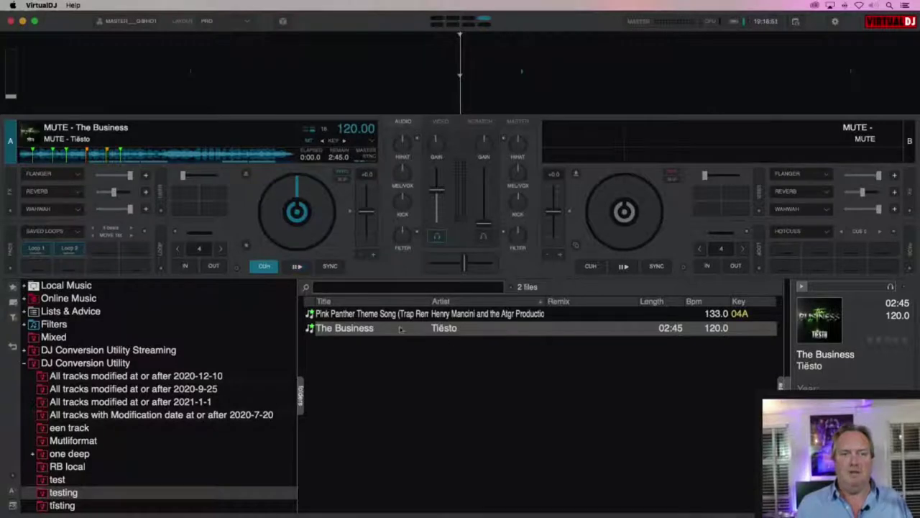
{"action": "left_click", "coordinate": [48, 5]}
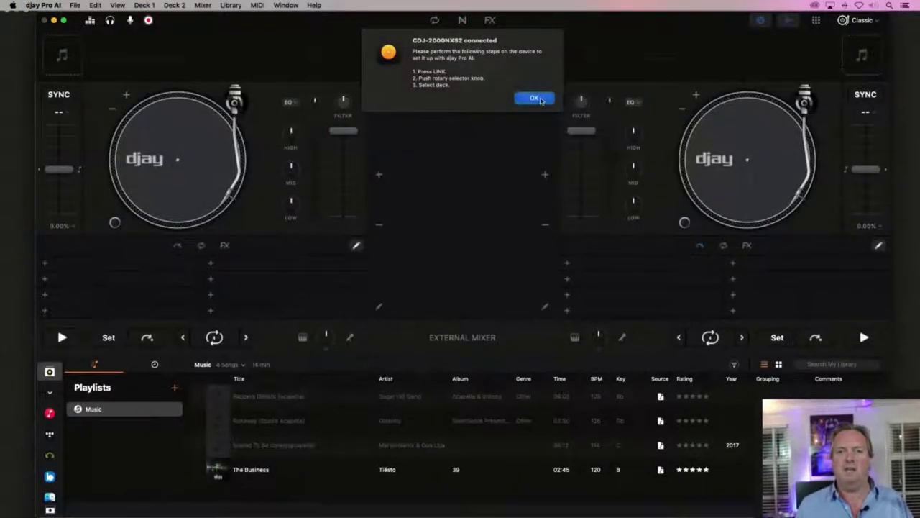
- In djay Pro AI, dismiss the CDJ-2000NXS2 connection notice and load The Business onto deck 1
{"action": "left_click", "coordinate": [541, 100]}
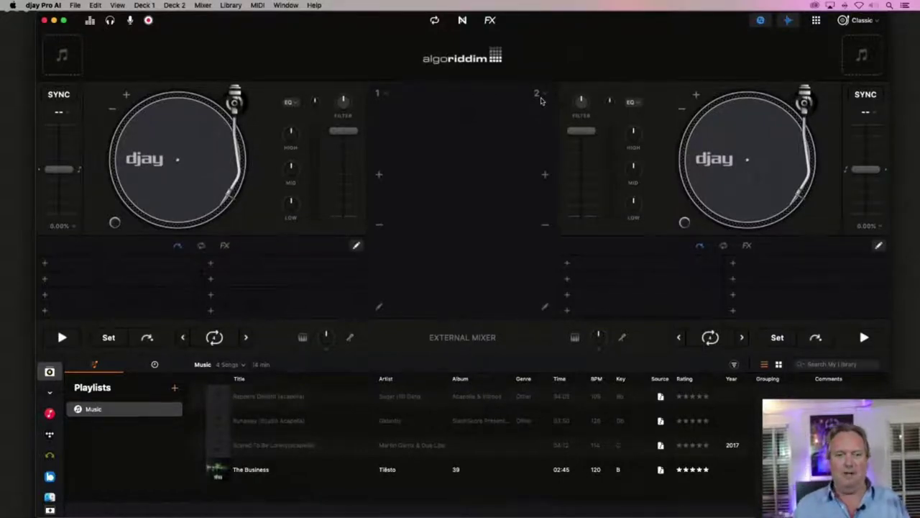
{"action": "left_click", "coordinate": [389, 469]}
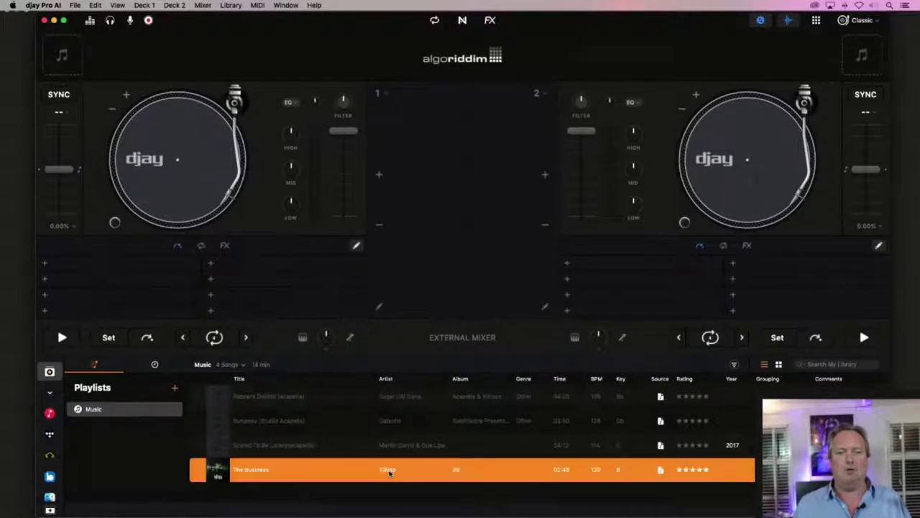
{"action": "left_click_drag", "start_coordinate": [390, 469], "coordinate": [216, 178]}
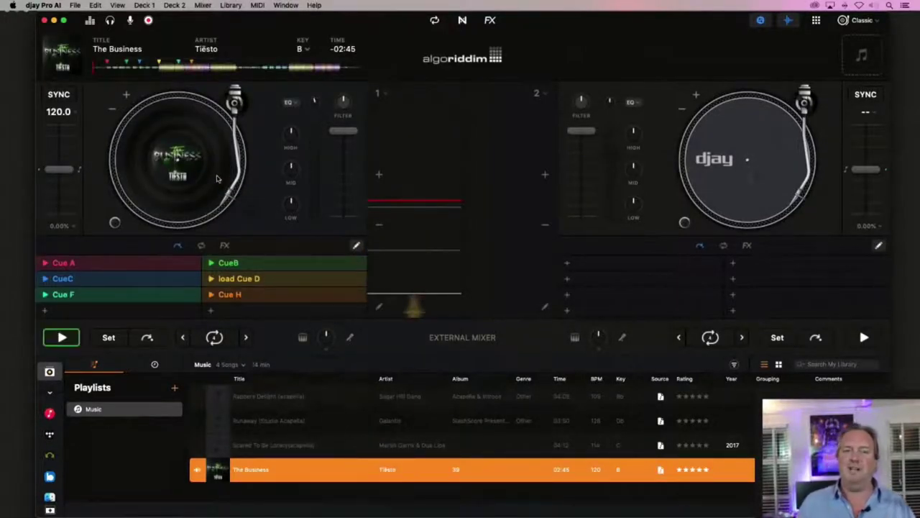
- Trigger load Cue D, CueB and Cue A of The Business on deck 1 to test the converted cue points
{"action": "left_click", "coordinate": [211, 278]}
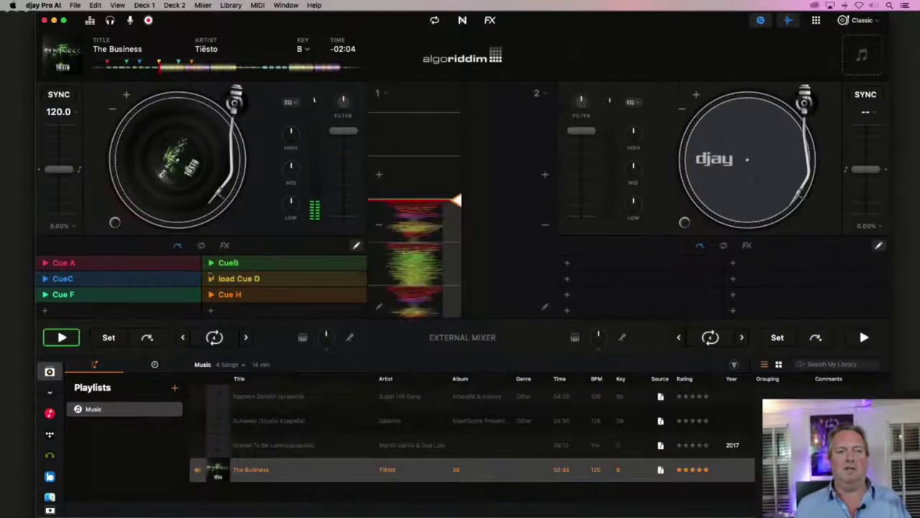
{"action": "left_click", "coordinate": [208, 266]}
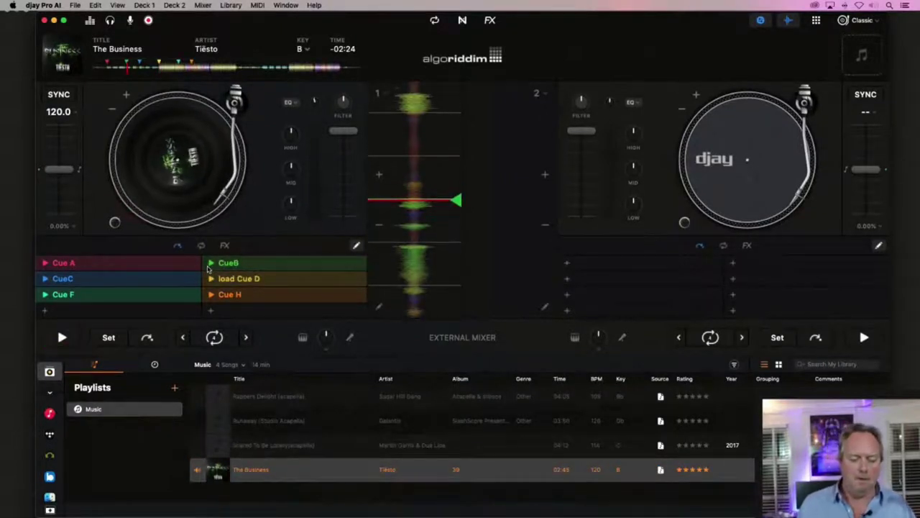
{"action": "left_click", "coordinate": [208, 266]}
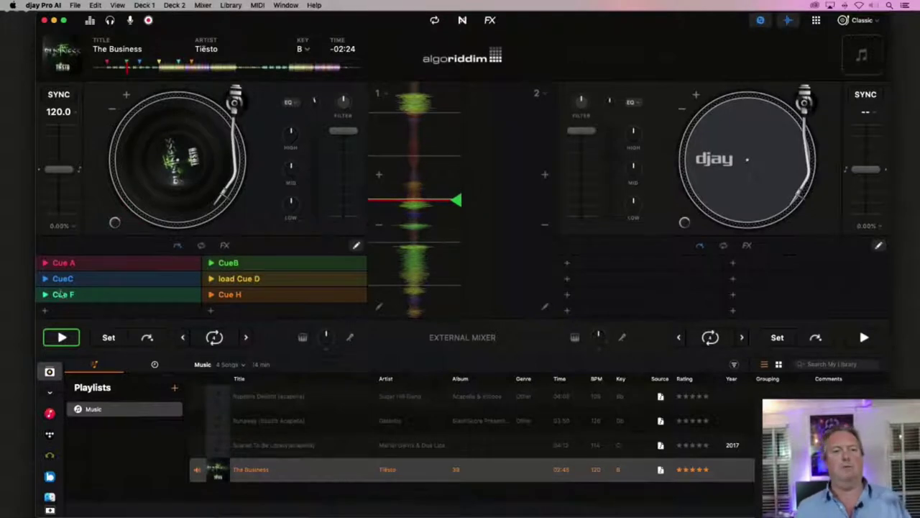
{"action": "left_click", "coordinate": [56, 267]}
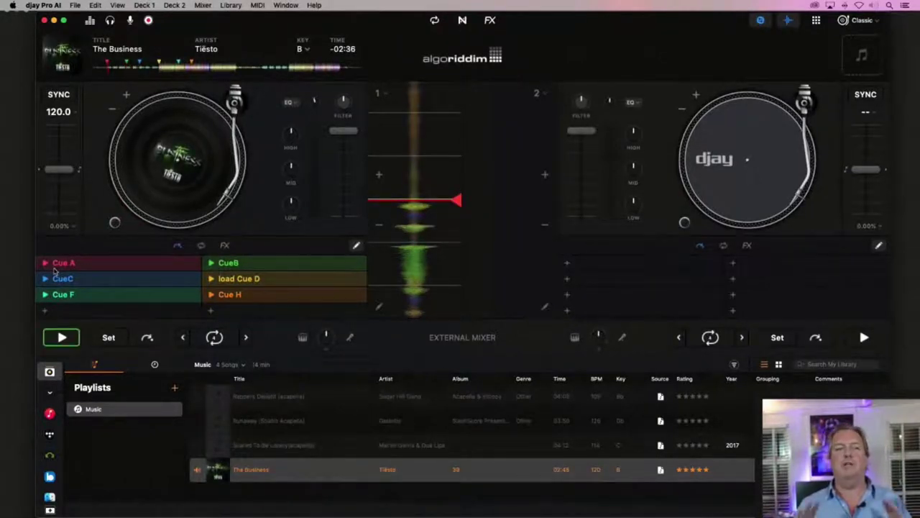
- Show deck 1's loop controls to check how djay Pro AI handles the loops of The Business
{"action": "left_click", "coordinate": [200, 246]}
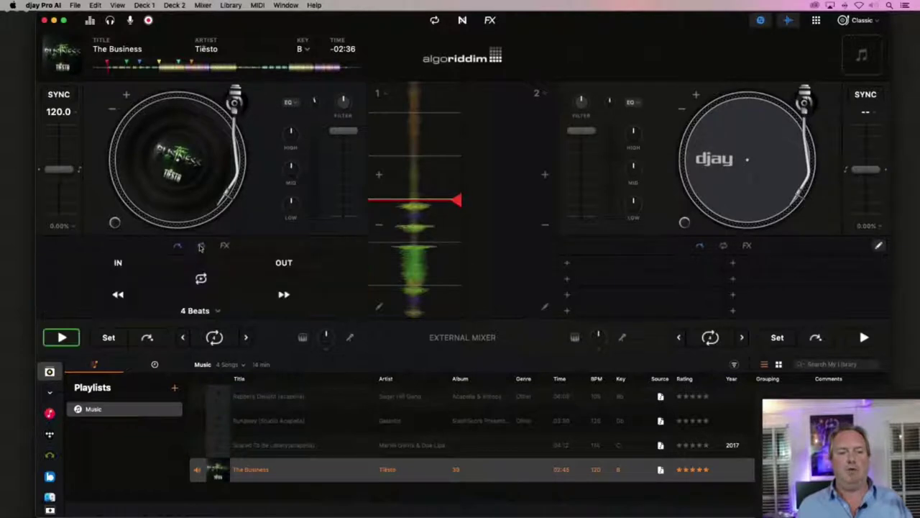
{"action": "left_click", "coordinate": [203, 246]}
{"action": "left_click", "coordinate": [184, 336]}
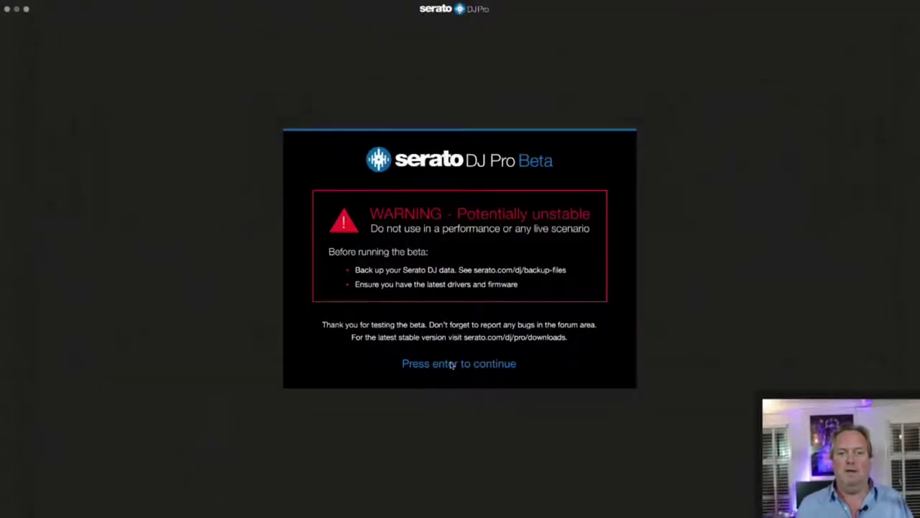
- Load The Business from the testing crate onto the deck in Serato DJ Pro, and exit the program
{"action": "key", "text": "Return"}
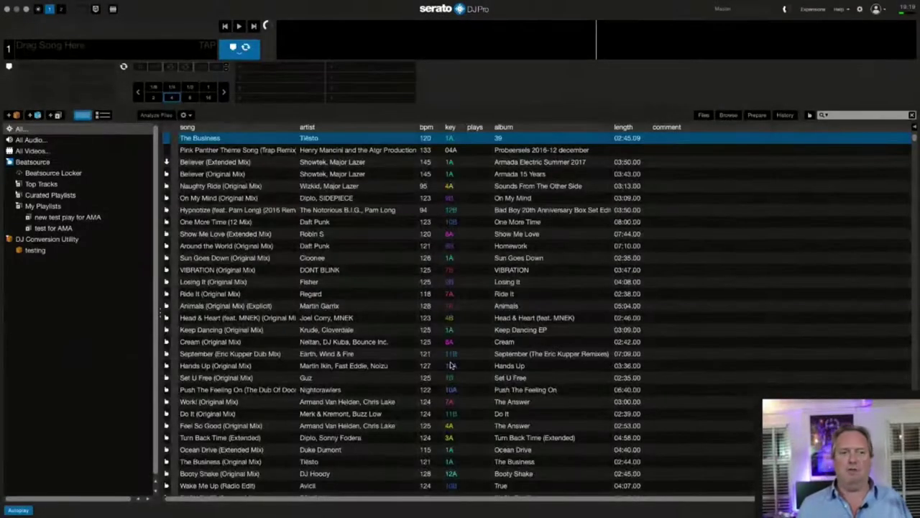
{"action": "left_click", "coordinate": [51, 259]}
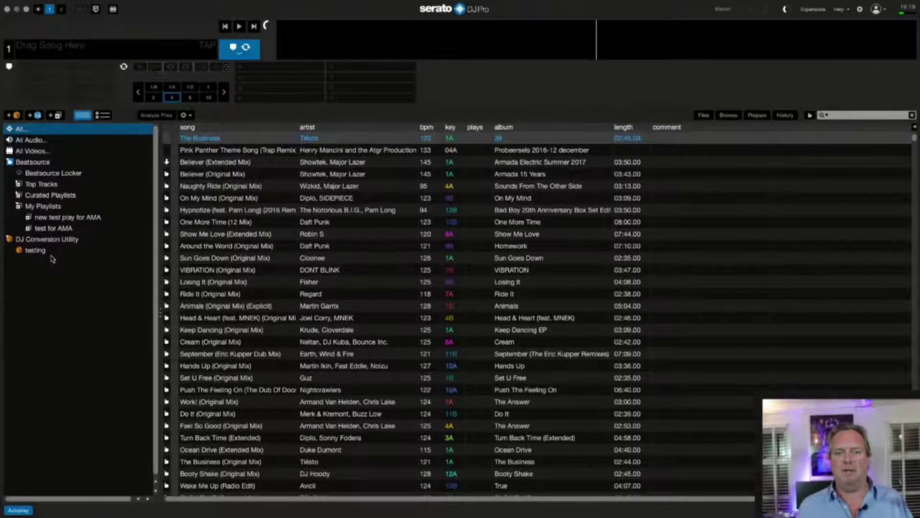
{"action": "left_click", "coordinate": [51, 255]}
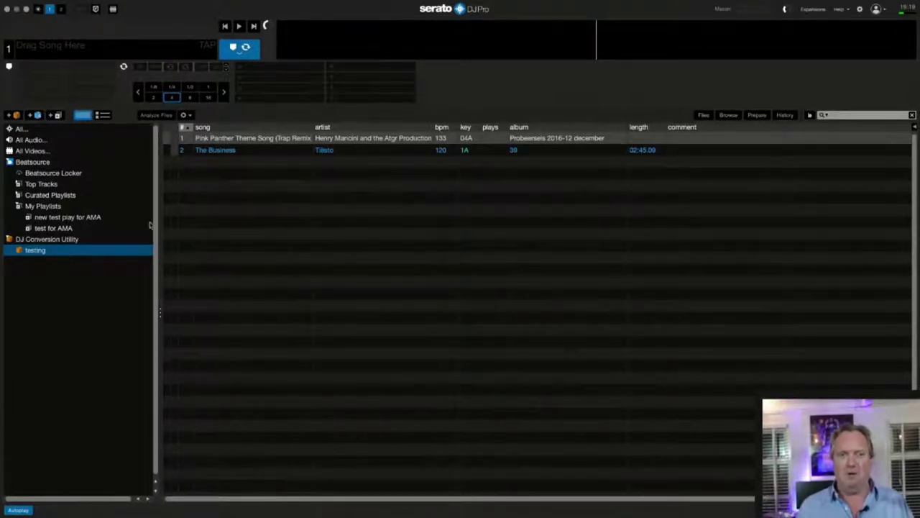
{"action": "left_click_drag", "start_coordinate": [376, 152], "coordinate": [371, 38]}
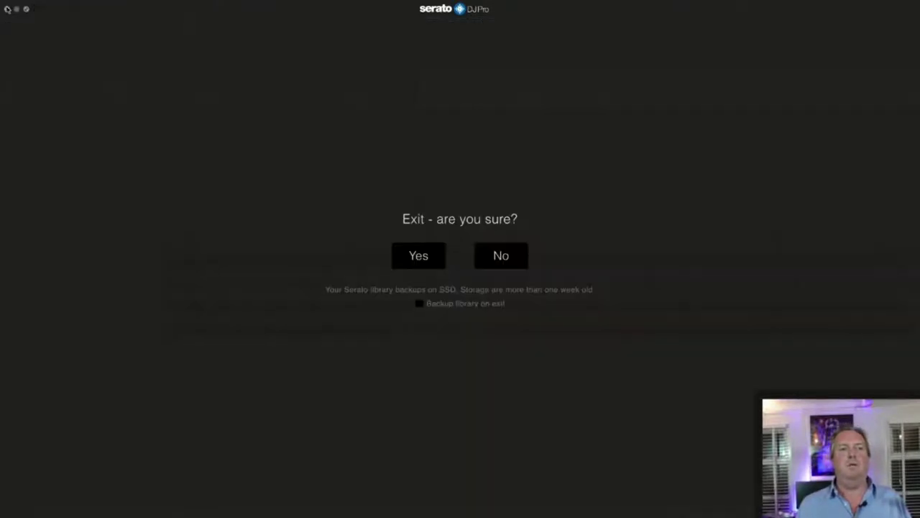
{"action": "left_click", "coordinate": [6, 9]}
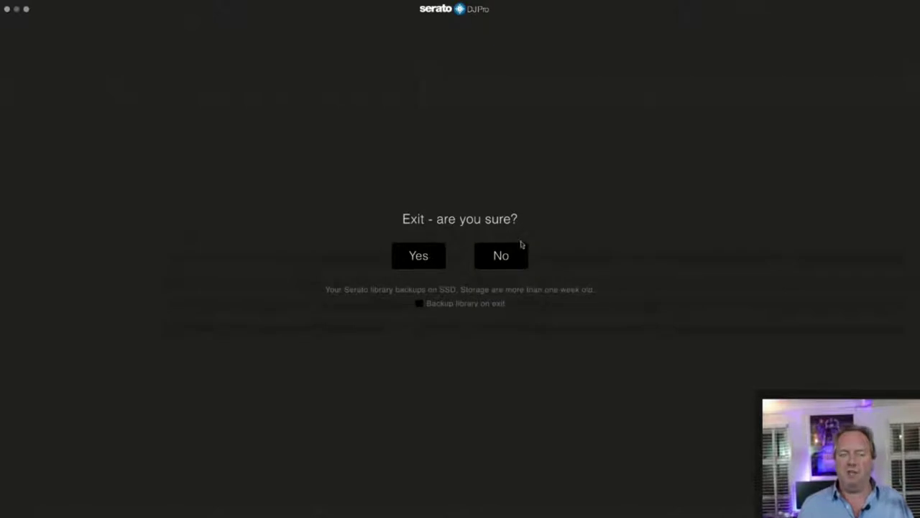
{"action": "left_click", "coordinate": [437, 261]}
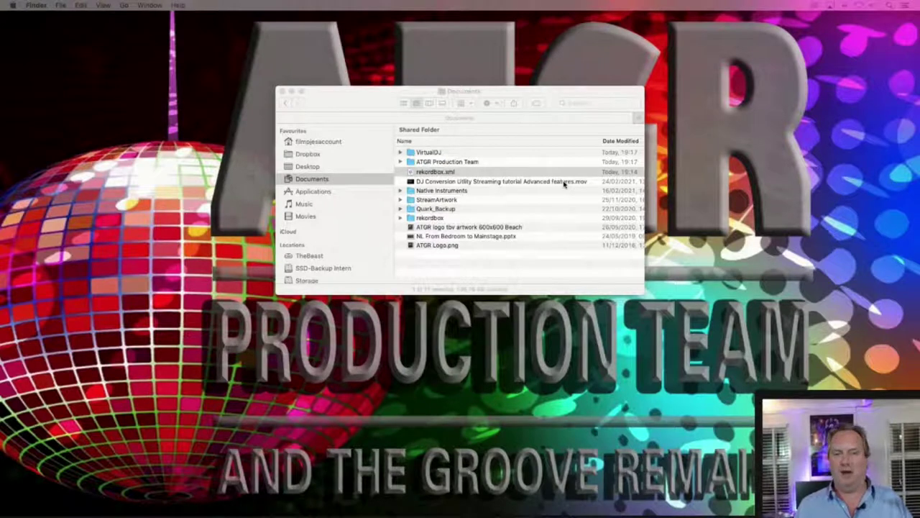
- Convert the rekordbox library to XML with the ATGR Rekordbox 6 to XML tool and dismiss its closing prompt
{"action": "mouse_move", "coordinate": [324, 507]}
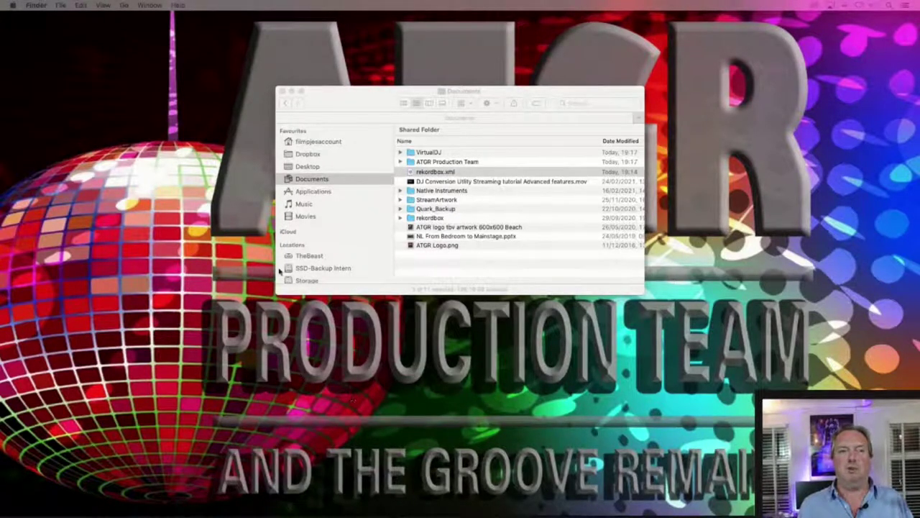
{"action": "left_click", "coordinate": [353, 89]}
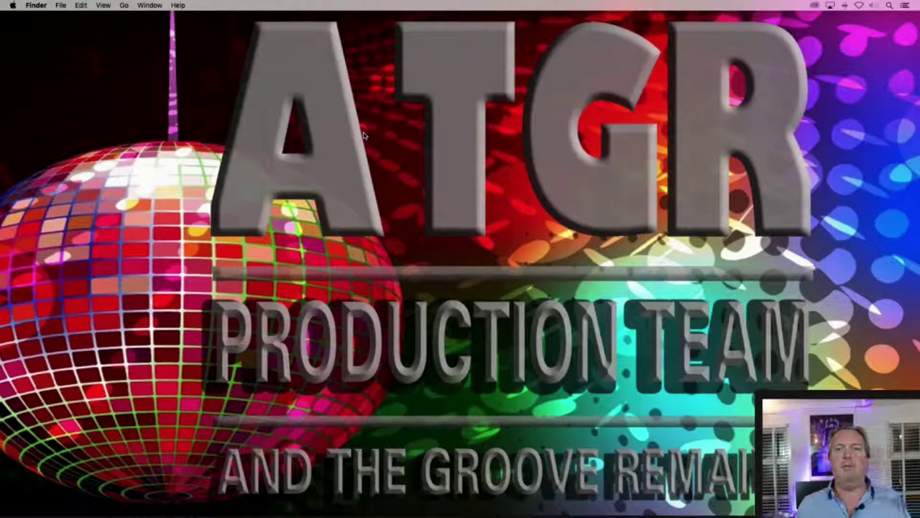
{"action": "left_click", "coordinate": [530, 174]}
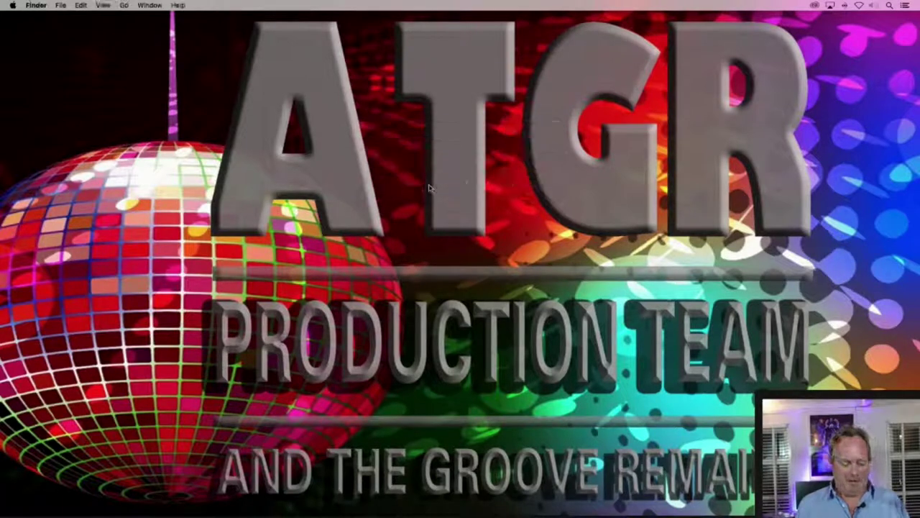
- Open Rekordbox(RB6).XML from the ATGR Production Team folder in Documents with BBEdit, using a new Finder window
{"action": "key", "text": "super+n"}
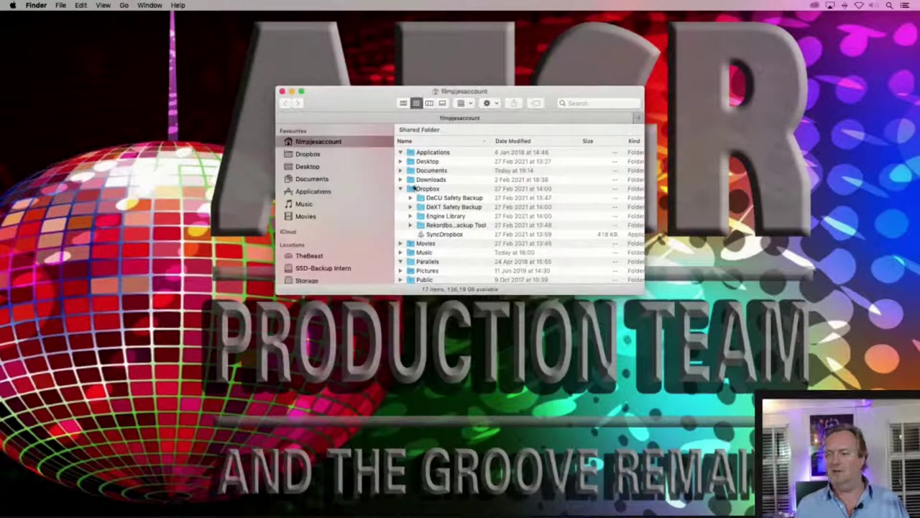
{"action": "left_click", "coordinate": [325, 180]}
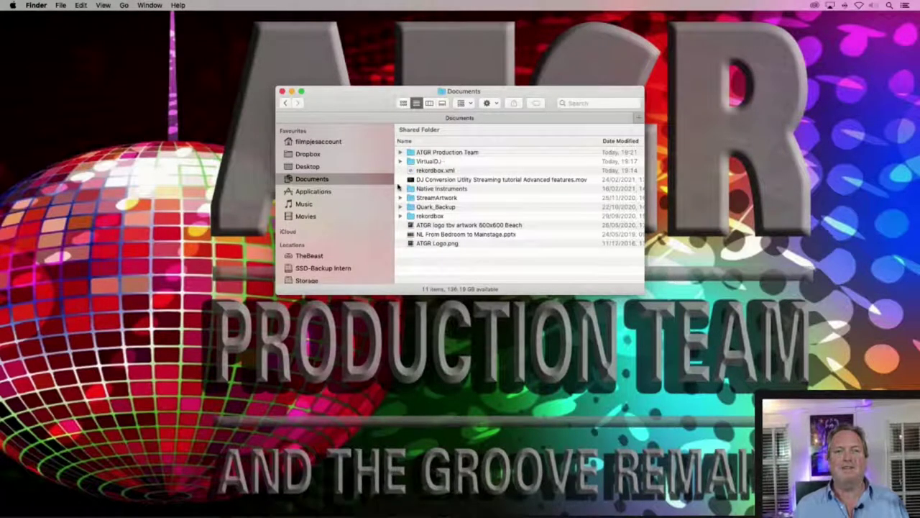
{"action": "double_click", "coordinate": [443, 154]}
{"action": "left_click", "coordinate": [453, 162]}
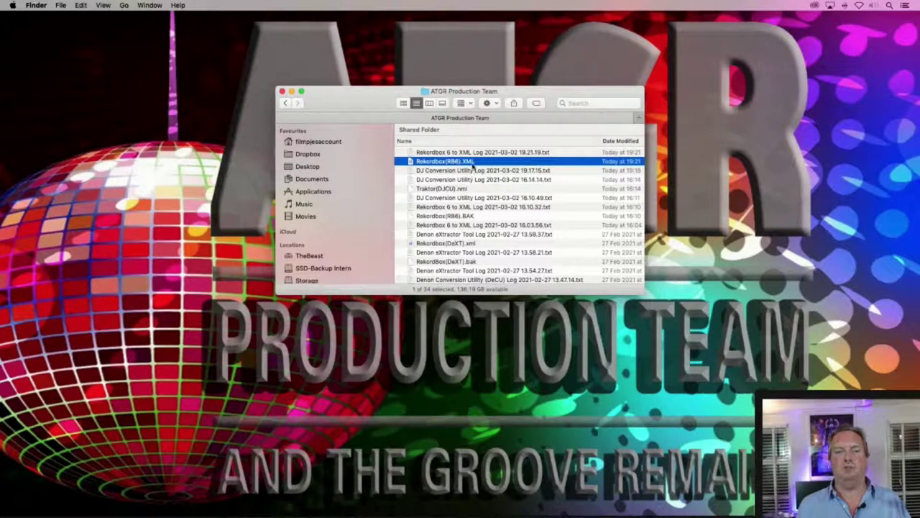
{"action": "double_click", "coordinate": [471, 163]}
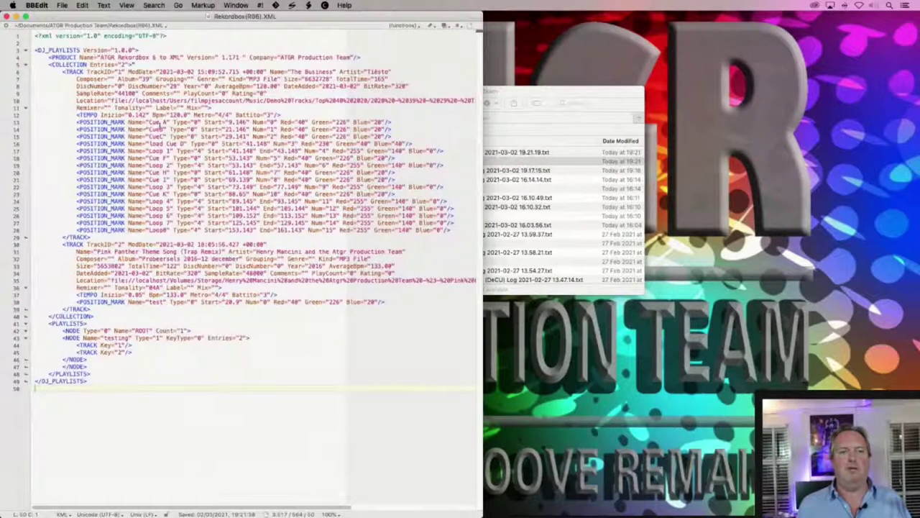
- Examine the cue and loop POSITION_MARK entries of The Business in Rekordbox(RB6).XML, briefly magnifying the screen
{"action": "left_click", "coordinate": [156, 129]}
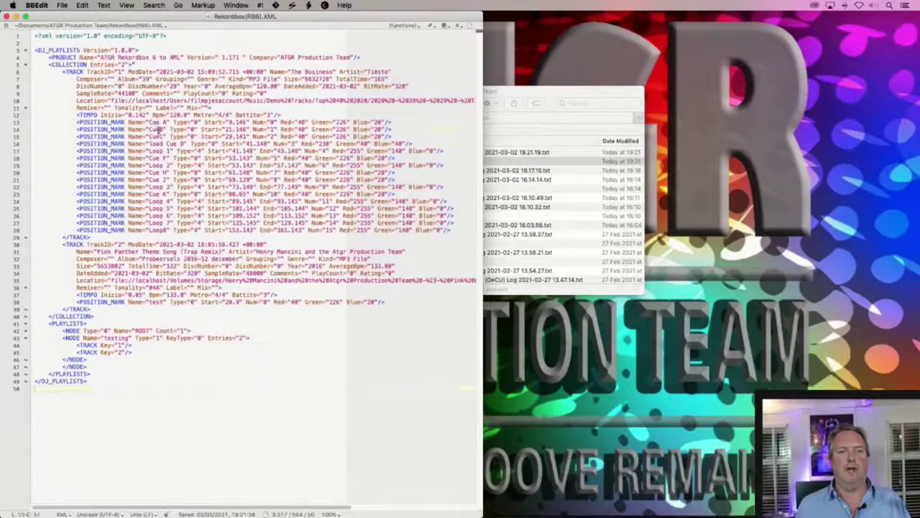
{"action": "left_click", "coordinate": [157, 144]}
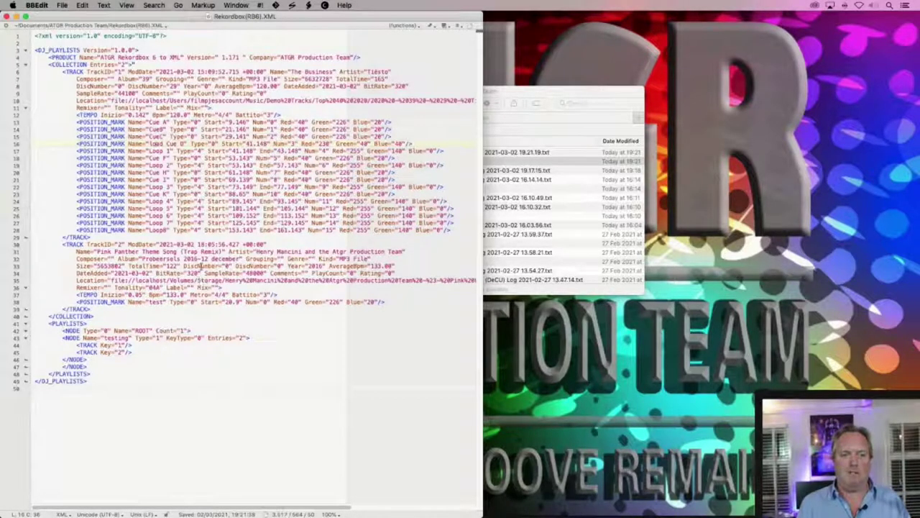
{"action": "key", "text": "alt+super+8"}
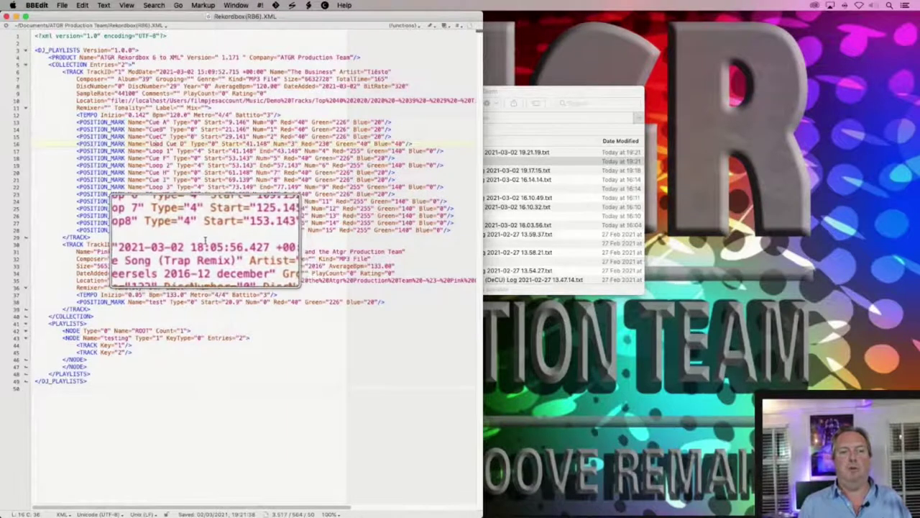
{"action": "key", "text": "alt+super+8"}
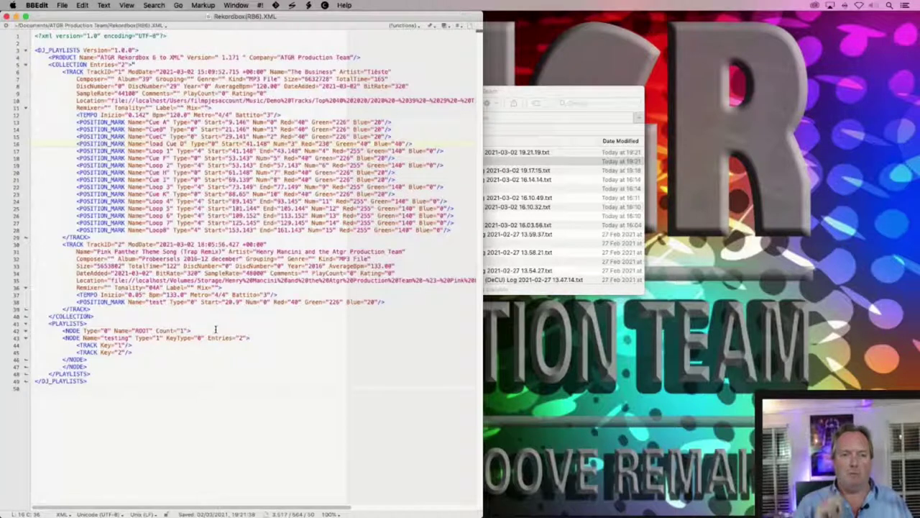
- Close BBEdit and open DJ Conversion Utility with Rekordbox.xml as the source, checking that Rekordbox(RB6).xml is the source file
{"action": "key", "text": "super+q"}
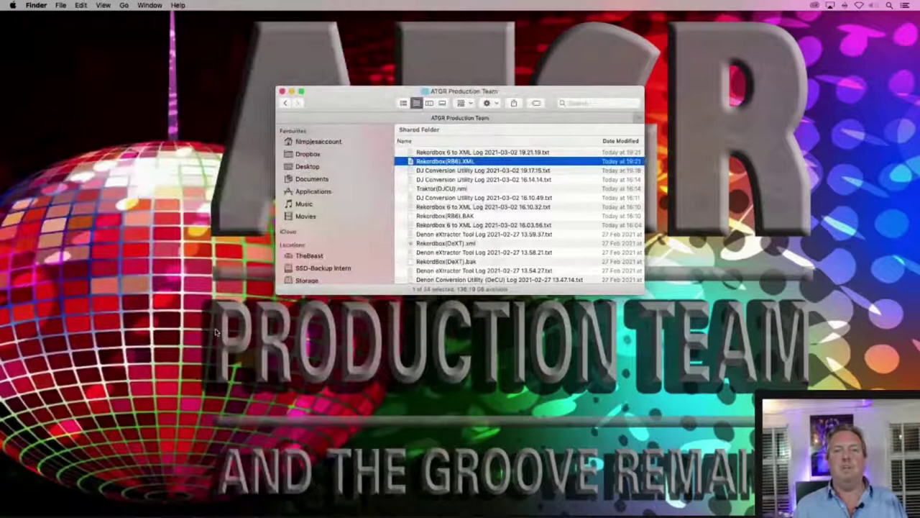
{"action": "mouse_move", "coordinate": [216, 507]}
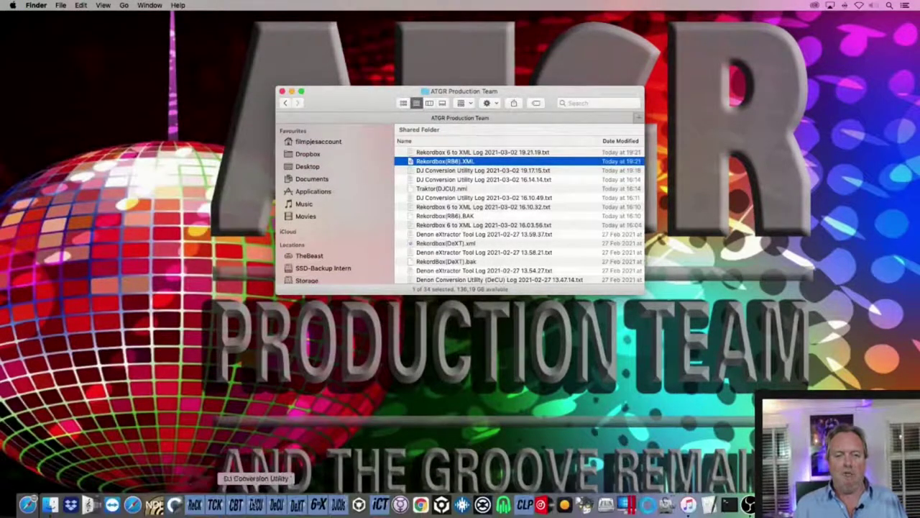
{"action": "left_click", "coordinate": [256, 502]}
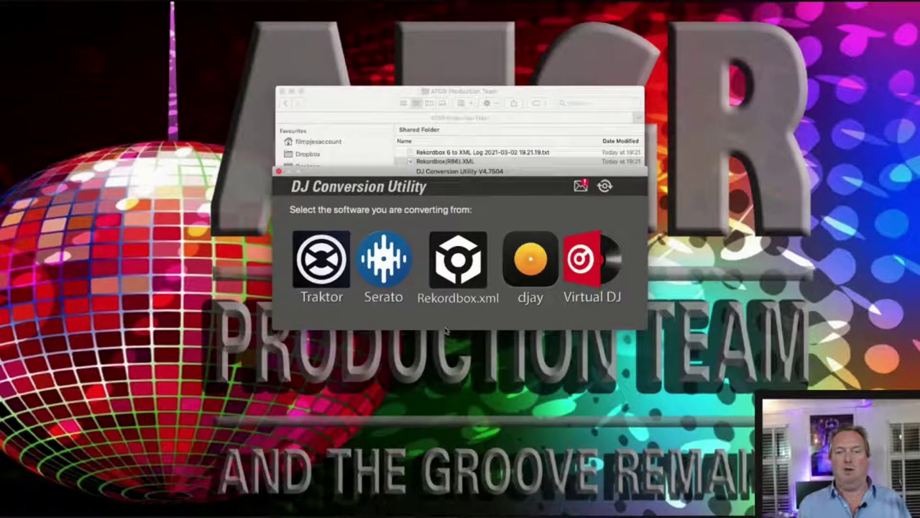
{"action": "left_click", "coordinate": [474, 244]}
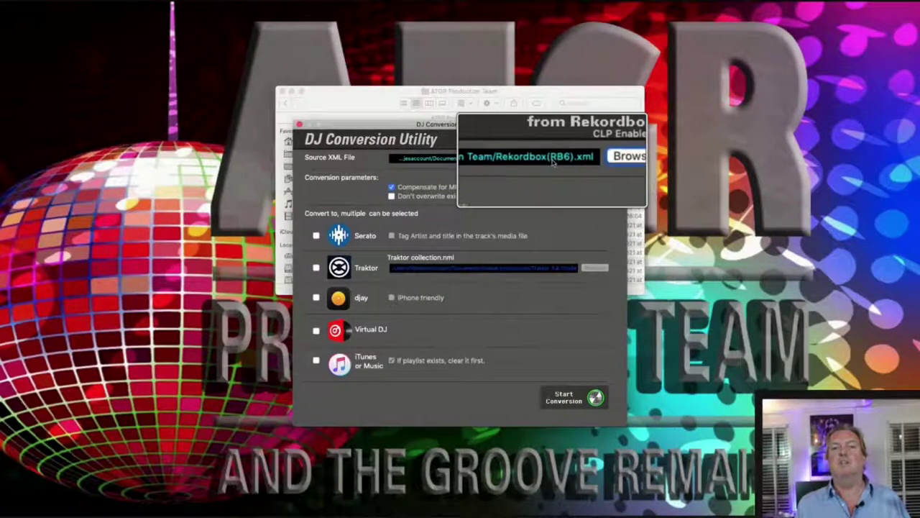
{"action": "mouse_move", "coordinate": [553, 162]}
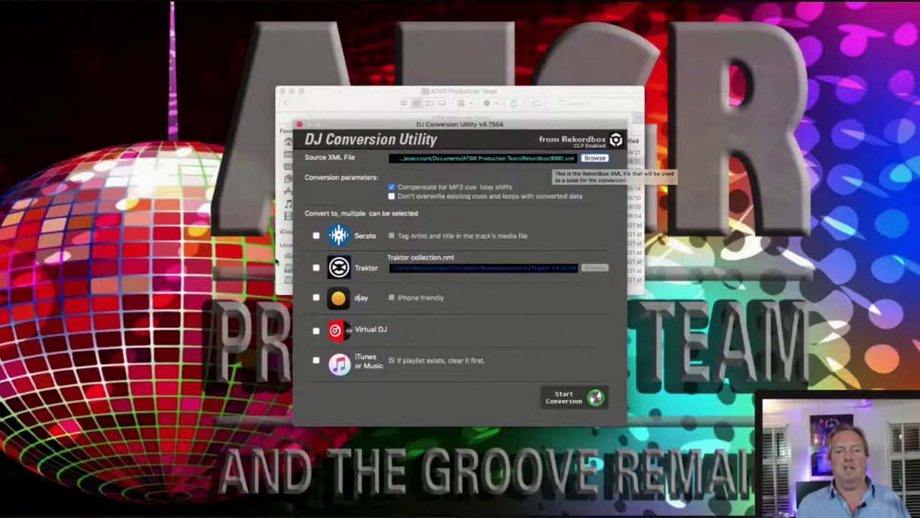
- Convert the testing playlist to Serato, djay and Virtual DJ
{"action": "left_click", "coordinate": [316, 235]}
{"action": "left_click", "coordinate": [316, 297]}
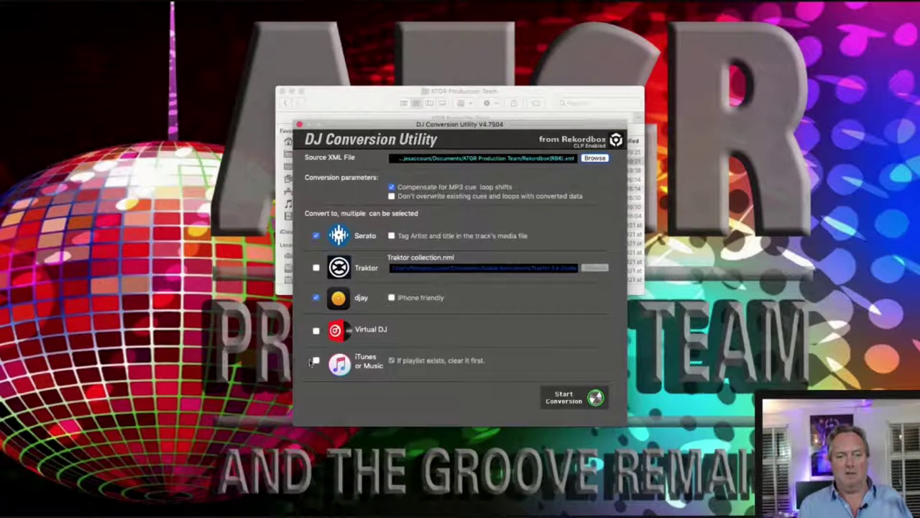
{"action": "left_click", "coordinate": [316, 330]}
{"action": "left_click", "coordinate": [549, 402]}
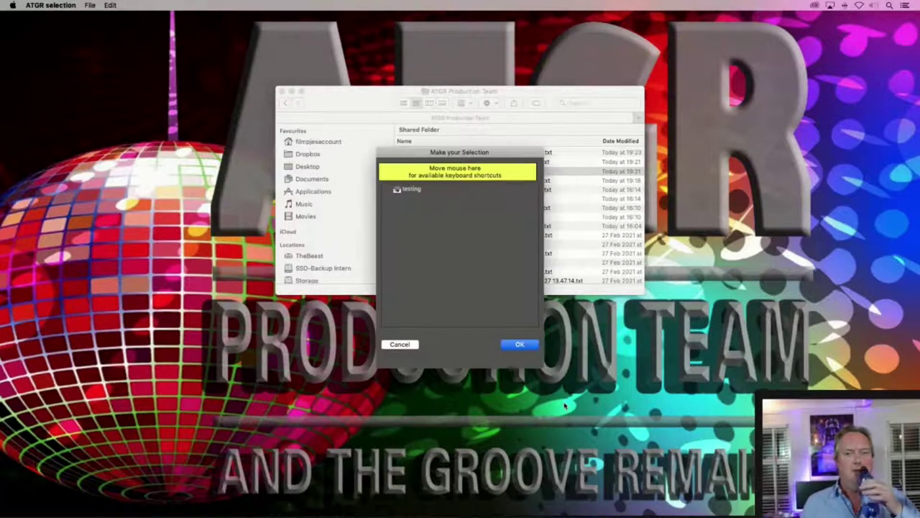
{"action": "left_click", "coordinate": [437, 191]}
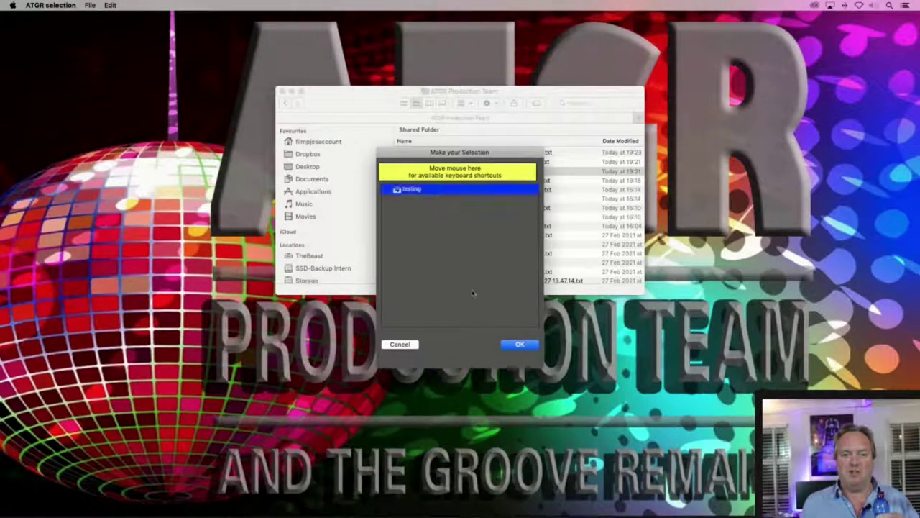
{"action": "left_click", "coordinate": [517, 344]}
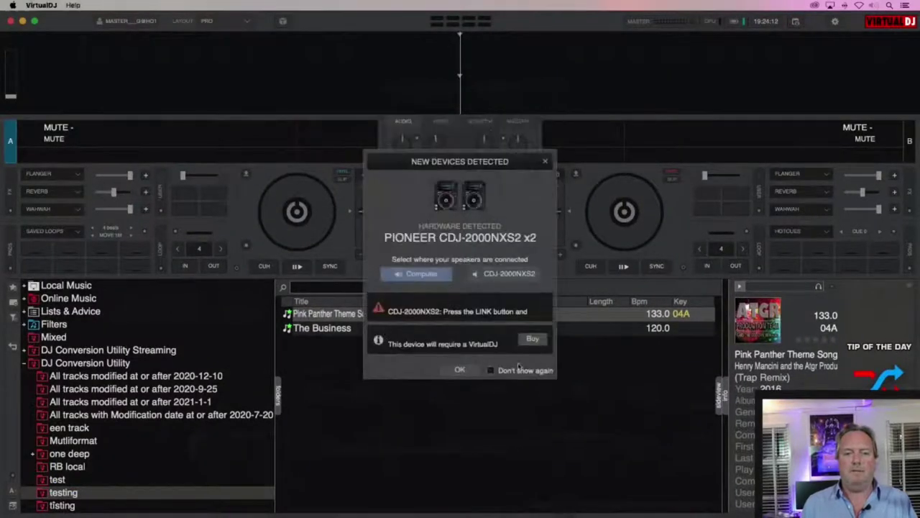
- Dismiss the new devices notice in VirtualDJ and load The Business from the testing list onto deck A
{"action": "left_click", "coordinate": [544, 161]}
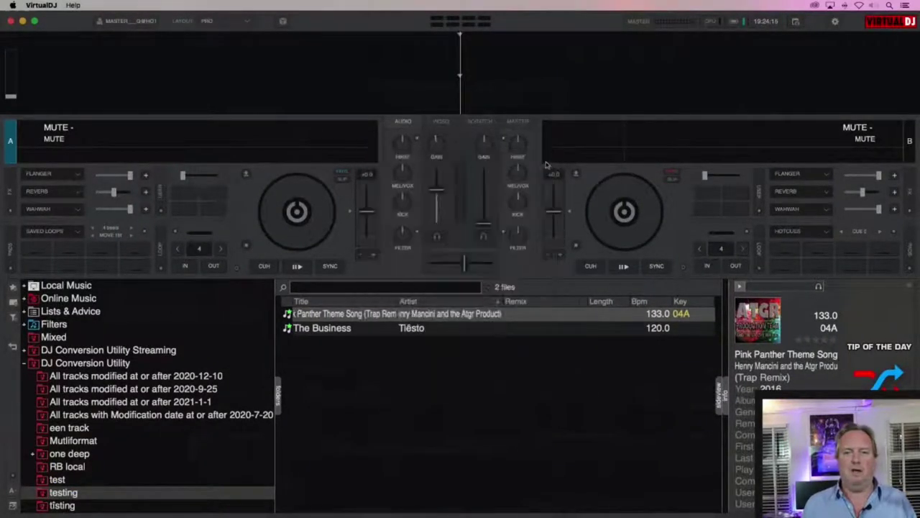
{"action": "key", "text": "Down"}
{"action": "left_click_drag", "start_coordinate": [355, 288], "coordinate": [250, 57]}
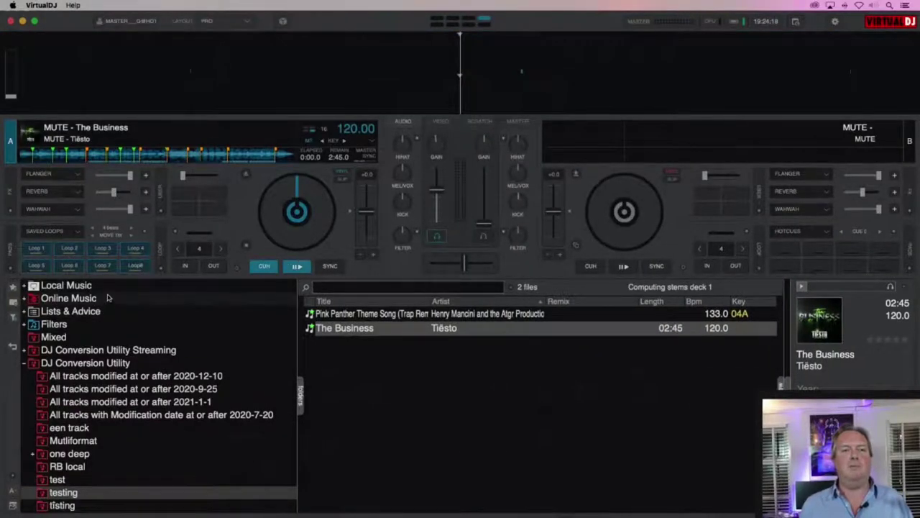
- Trigger Loop 3 on deck A, switch its pads from saved loops to hot cues for review, and quit VirtualDJ
{"action": "left_click", "coordinate": [111, 252]}
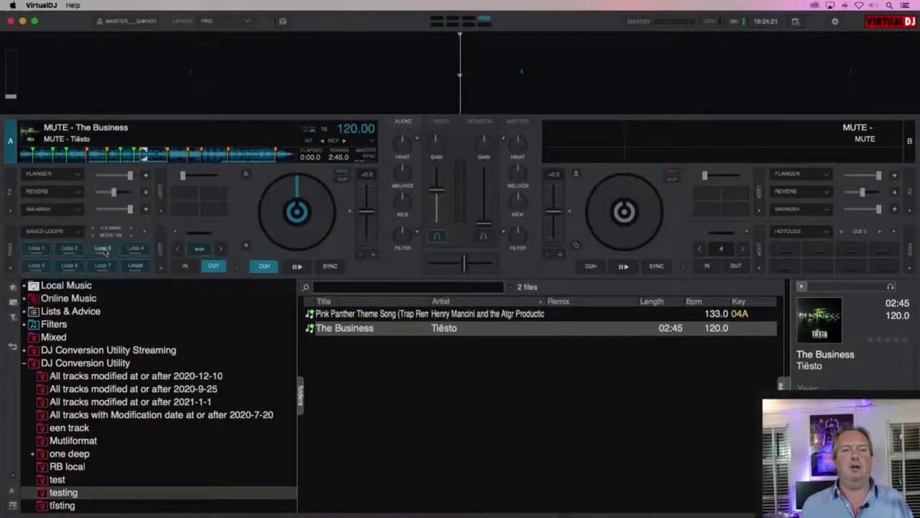
{"action": "left_click", "coordinate": [65, 231]}
{"action": "left_click", "coordinate": [89, 271]}
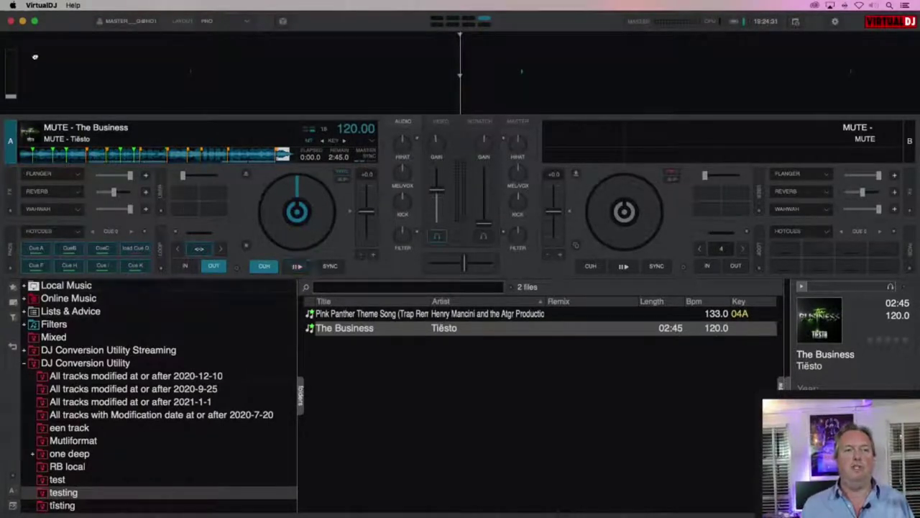
{"action": "left_click", "coordinate": [31, 5]}
{"action": "left_click", "coordinate": [46, 26]}
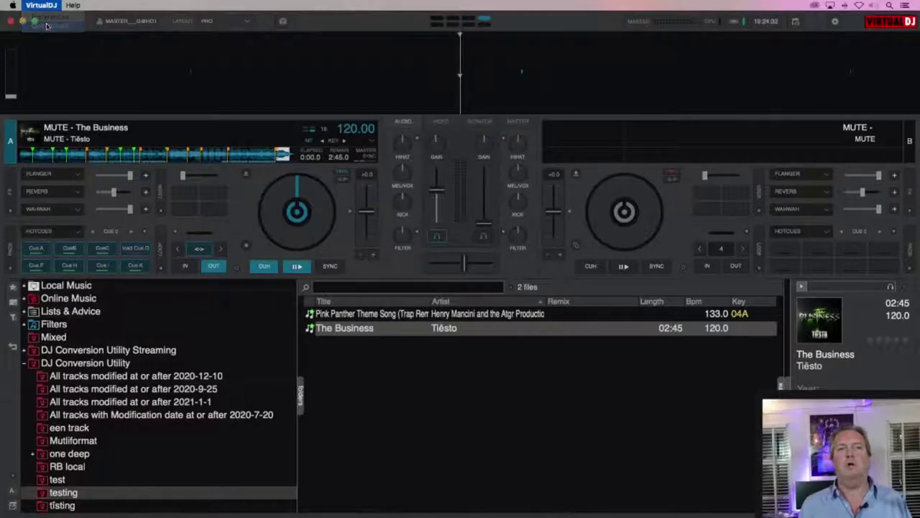
{"action": "left_click", "coordinate": [537, 97]}
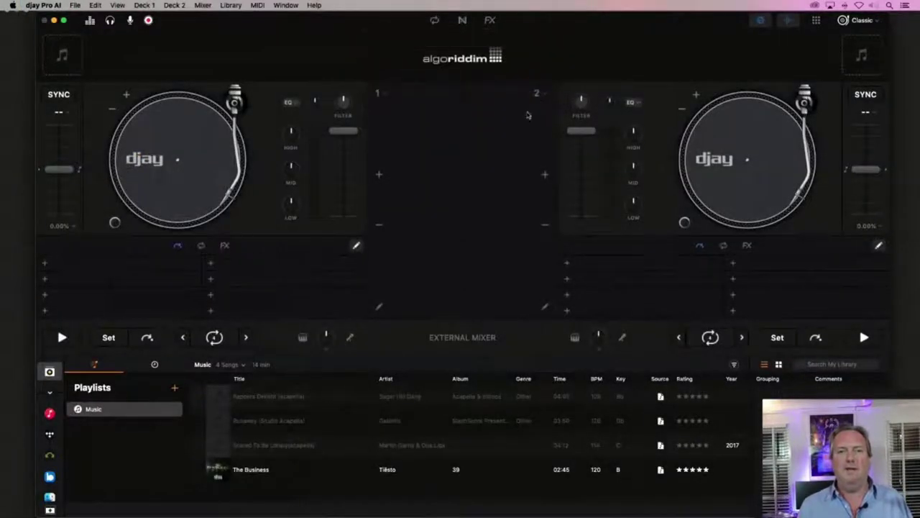
- Load The Business onto deck 1 in djay Pro AI and check its cue points and loop controls
{"action": "left_click", "coordinate": [263, 472]}
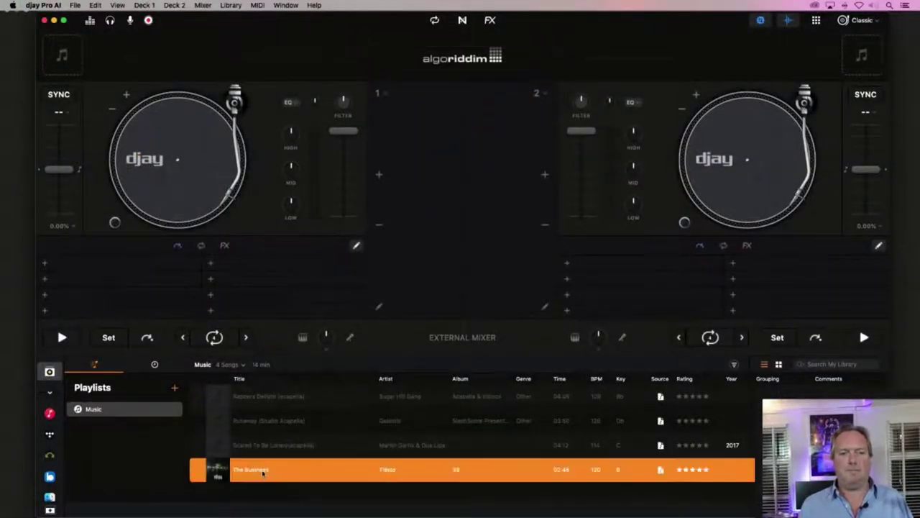
{"action": "left_click_drag", "start_coordinate": [262, 471], "coordinate": [201, 158]}
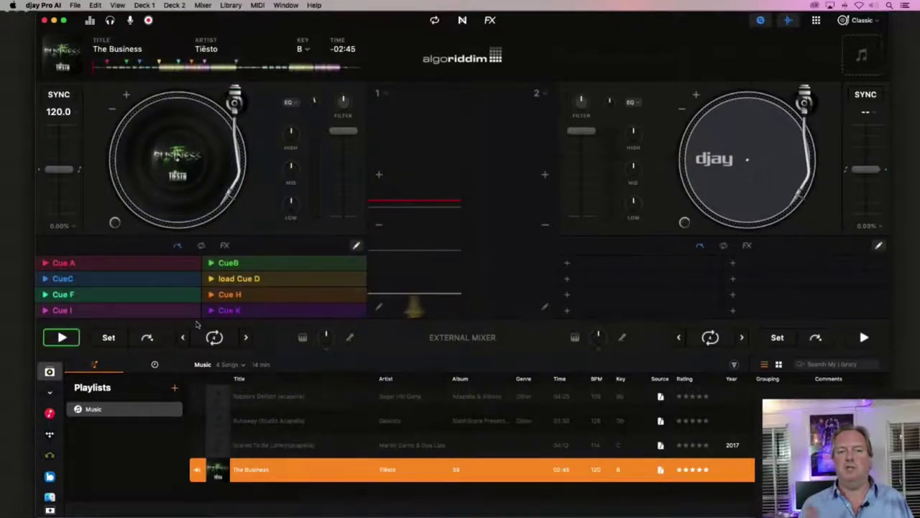
{"action": "left_click", "coordinate": [202, 246]}
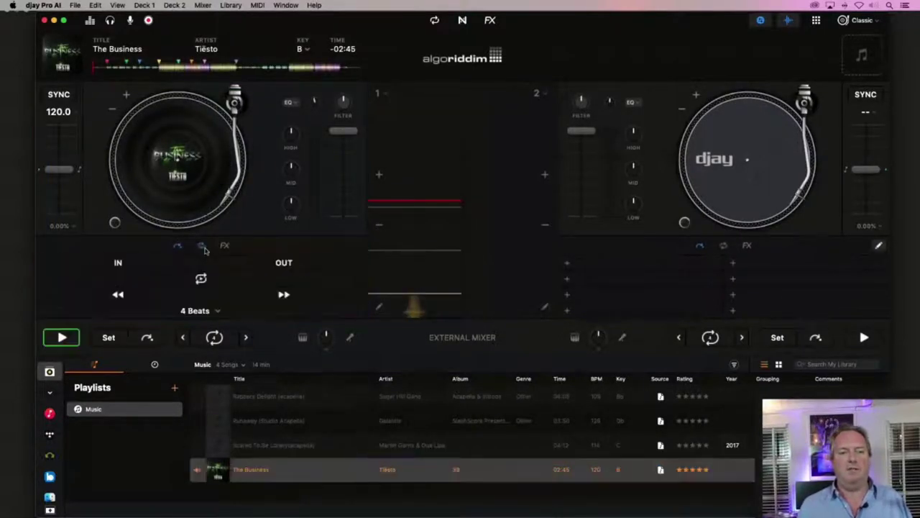
{"action": "left_click", "coordinate": [204, 249]}
{"action": "left_click", "coordinate": [182, 339]}
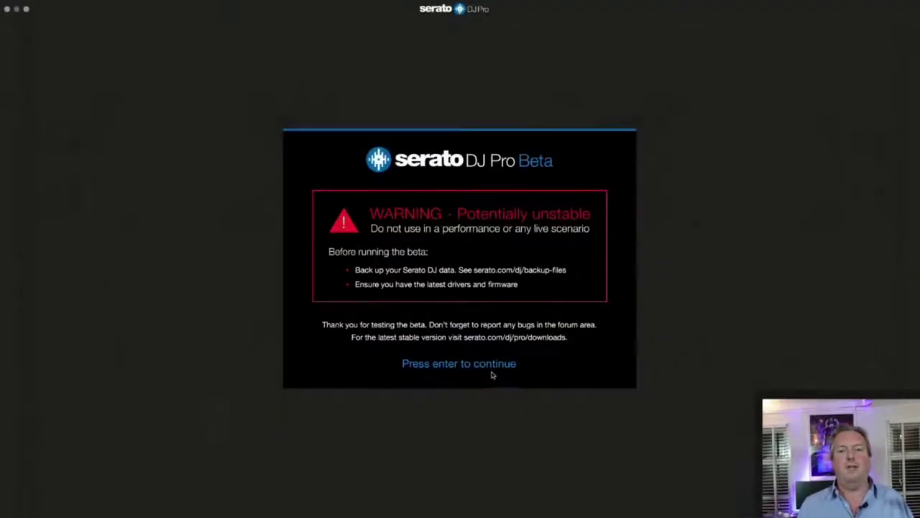
- Continue past the Serato DJ Pro beta warning and load The Business from the testing crate onto the deck
{"action": "key", "text": "Return"}
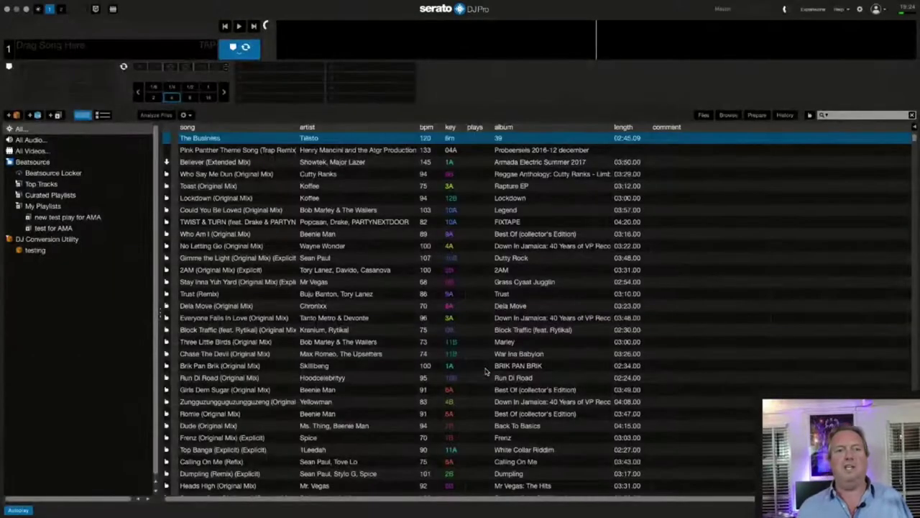
{"action": "left_click", "coordinate": [62, 250]}
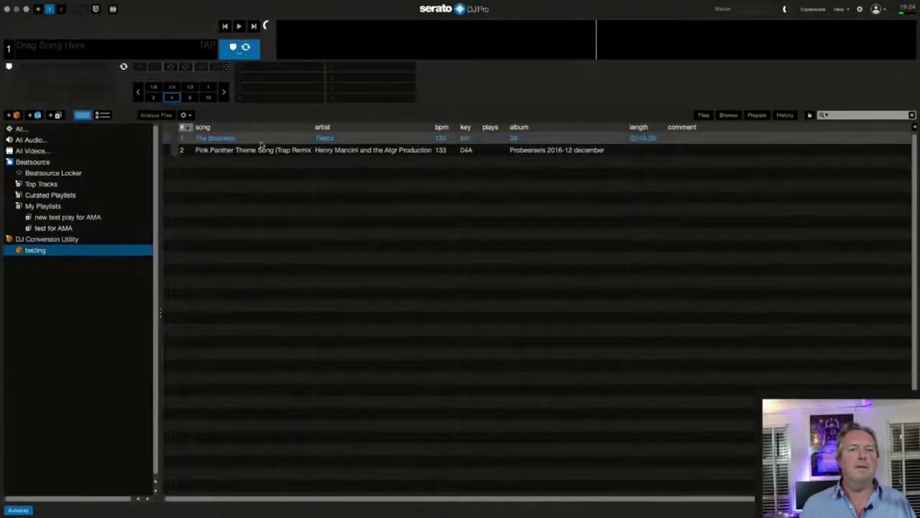
{"action": "left_click_drag", "start_coordinate": [261, 144], "coordinate": [335, 46]}
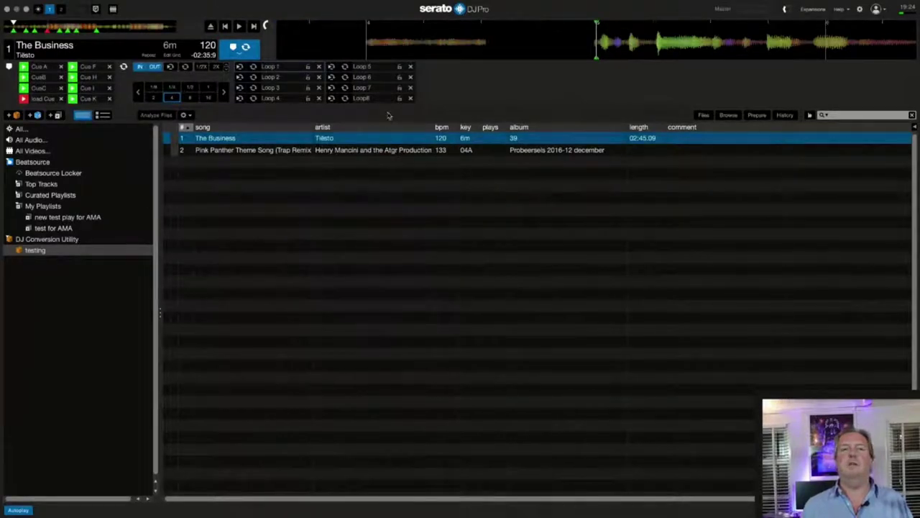
- Test Loop8, Loop 7, Cue H and Cue F of The Business, and exit Serato DJ Pro
{"action": "left_click", "coordinate": [330, 98]}
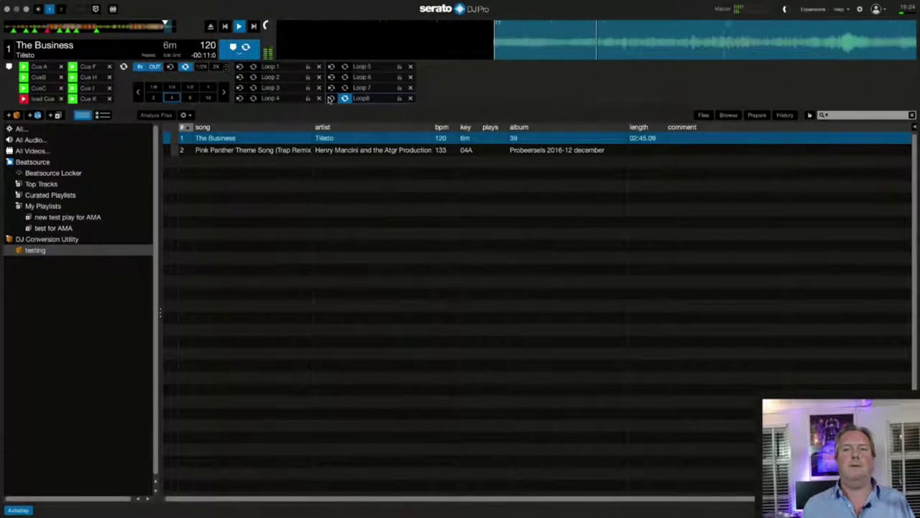
{"action": "left_click", "coordinate": [331, 87]}
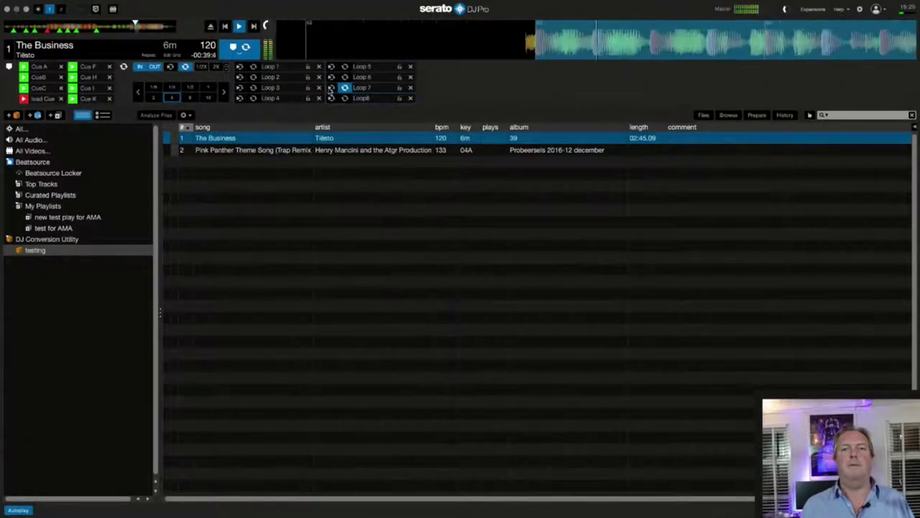
{"action": "left_click", "coordinate": [74, 69]}
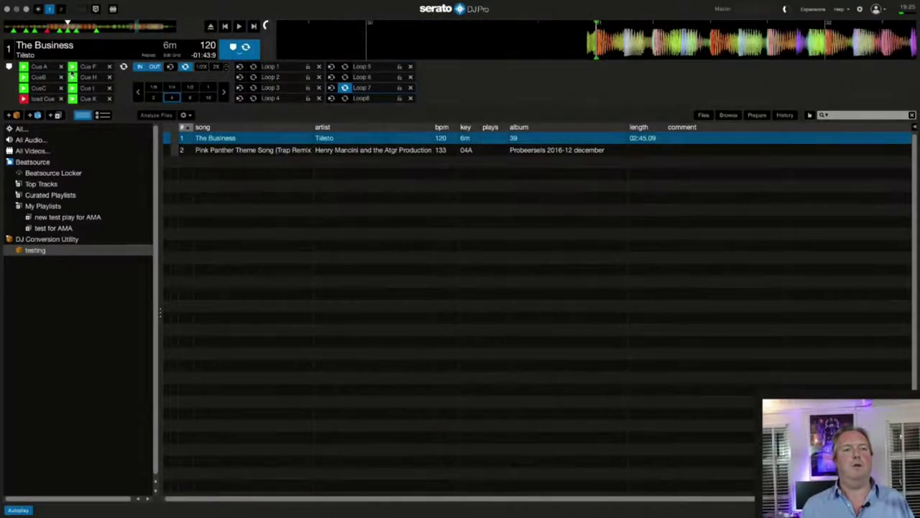
{"action": "left_click", "coordinate": [73, 67]}
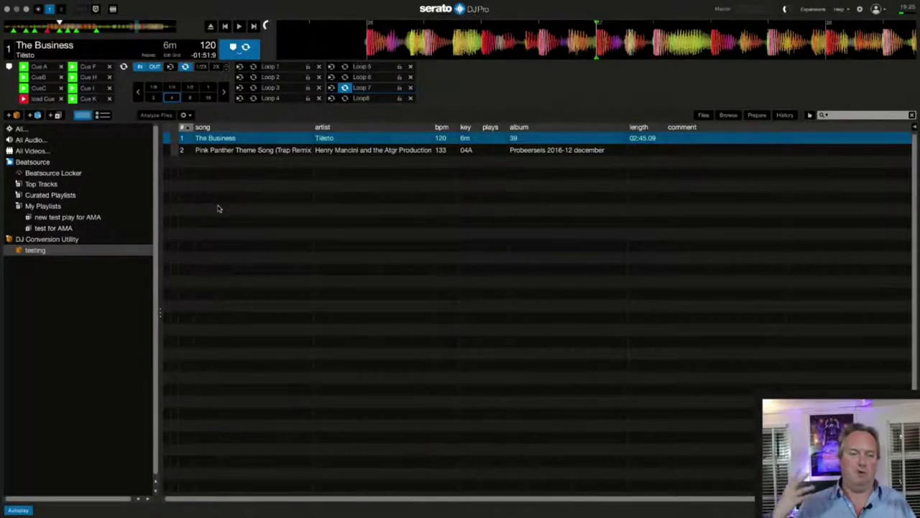
{"action": "key", "text": "super+q"}
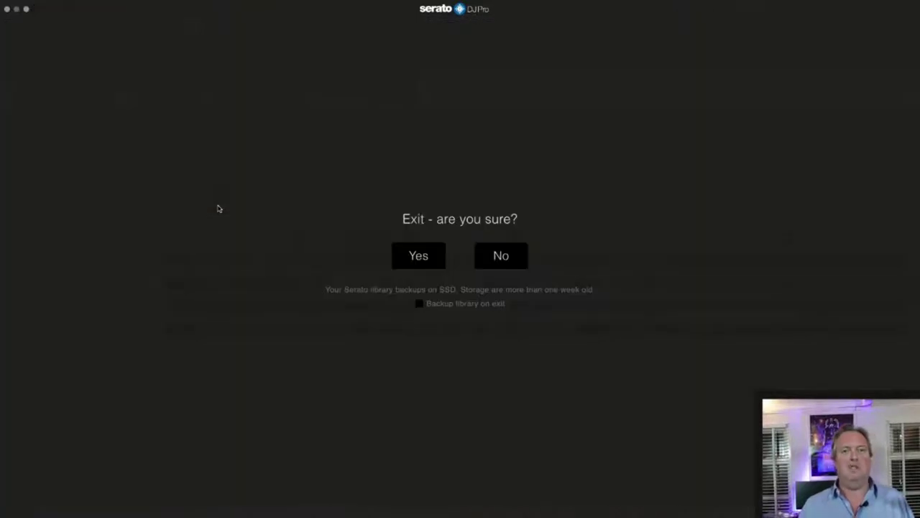
{"action": "left_click", "coordinate": [421, 257]}
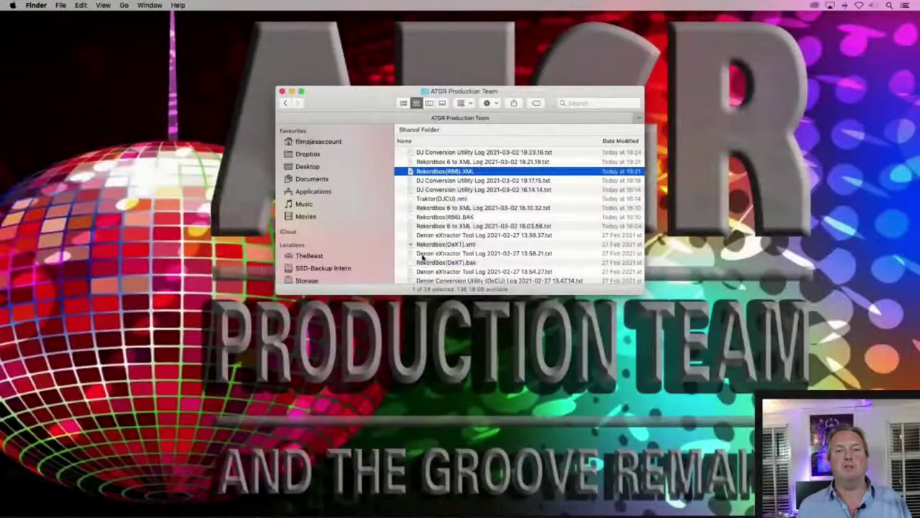
- Move the ATGR Production Team Finder window aside and close it
{"action": "left_click_drag", "start_coordinate": [350, 102], "coordinate": [348, 101]}
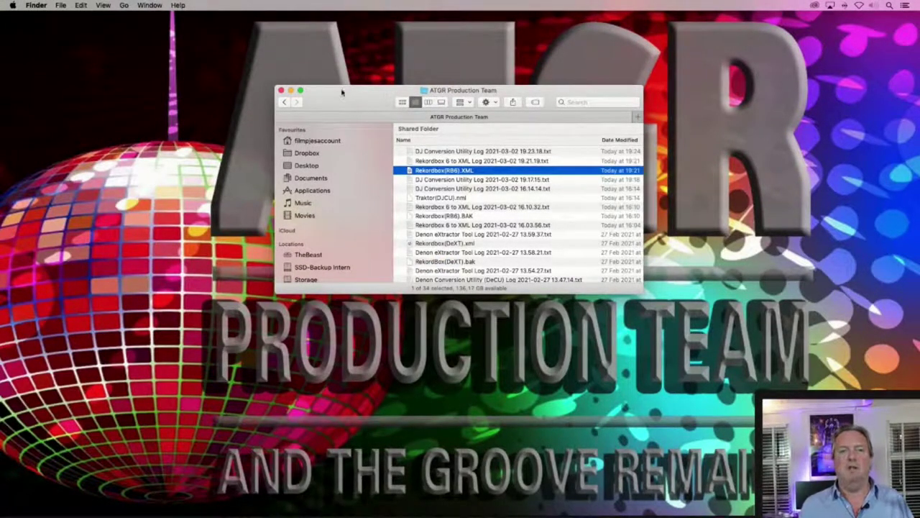
{"action": "left_click_drag", "start_coordinate": [345, 103], "coordinate": [266, 74]}
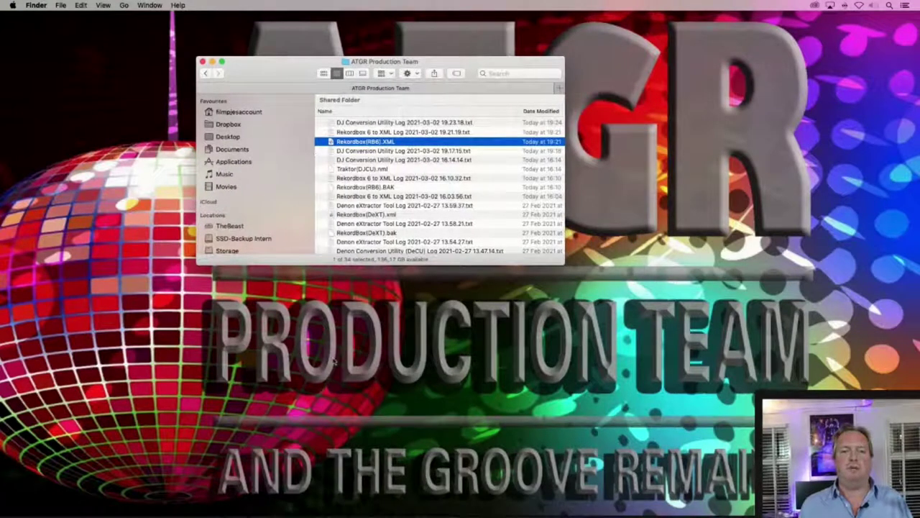
{"action": "key", "text": "super+w"}
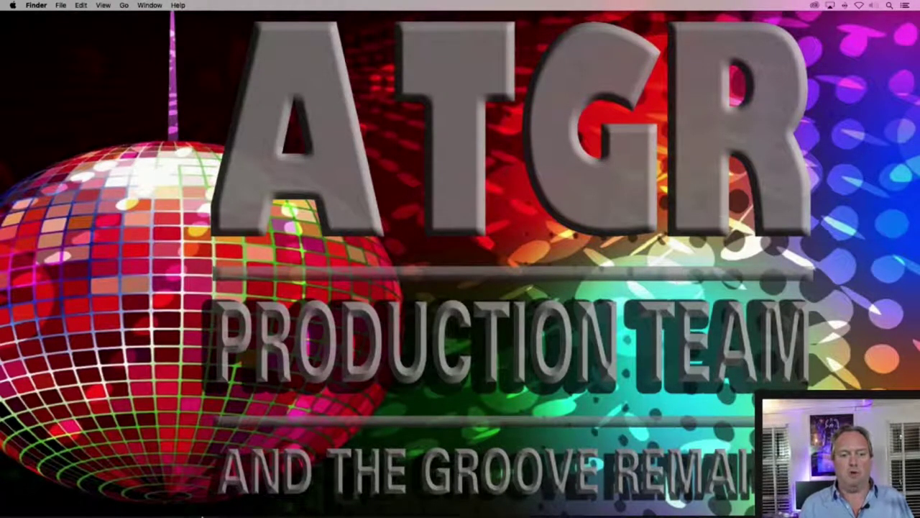
- Reveal Rekordbox 6 to XML in the Applications folder and run its library conversion again
{"action": "mouse_move", "coordinate": [205, 511]}
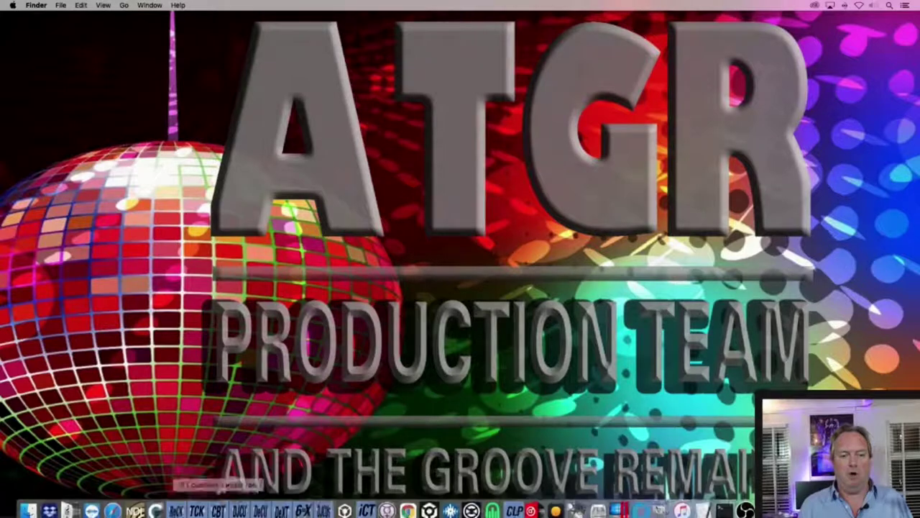
{"action": "left_click", "coordinate": [298, 508], "text": "super"}
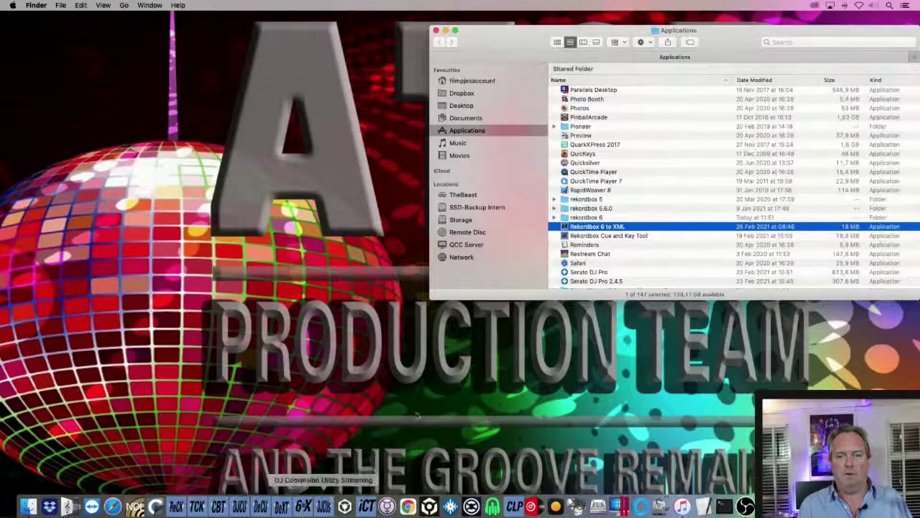
{"action": "double_click", "coordinate": [617, 227]}
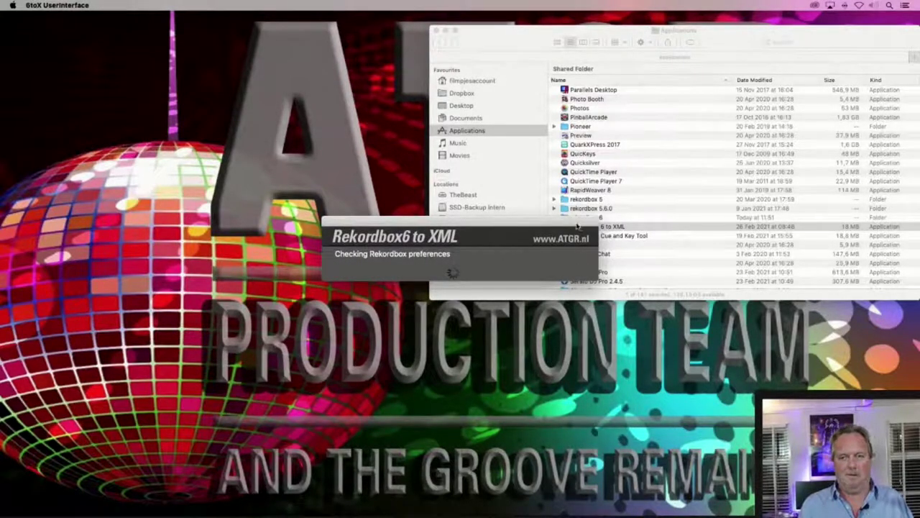
{"action": "left_click_drag", "start_coordinate": [560, 255], "coordinate": [329, 256]}
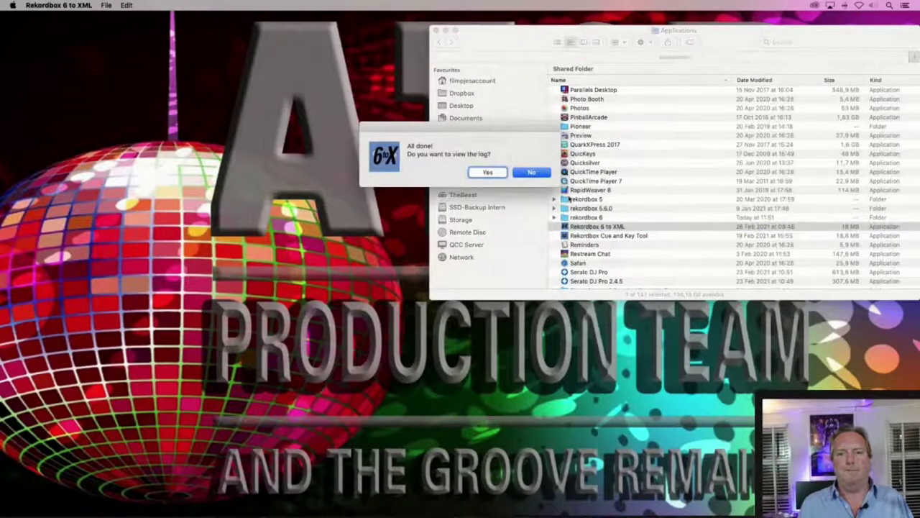
- Decline the log and rerun Rekordbox 6 to XML for tracks added or modified since 02-03-2021, skipping its log too
{"action": "left_click", "coordinate": [532, 173]}
{"action": "left_click", "coordinate": [584, 225]}
{"action": "double_click", "coordinate": [591, 227]}
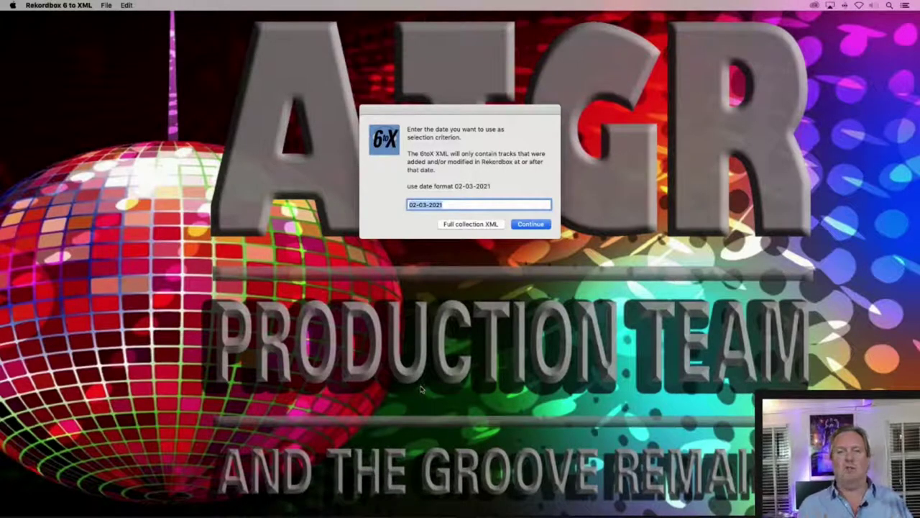
{"action": "left_click", "coordinate": [531, 226]}
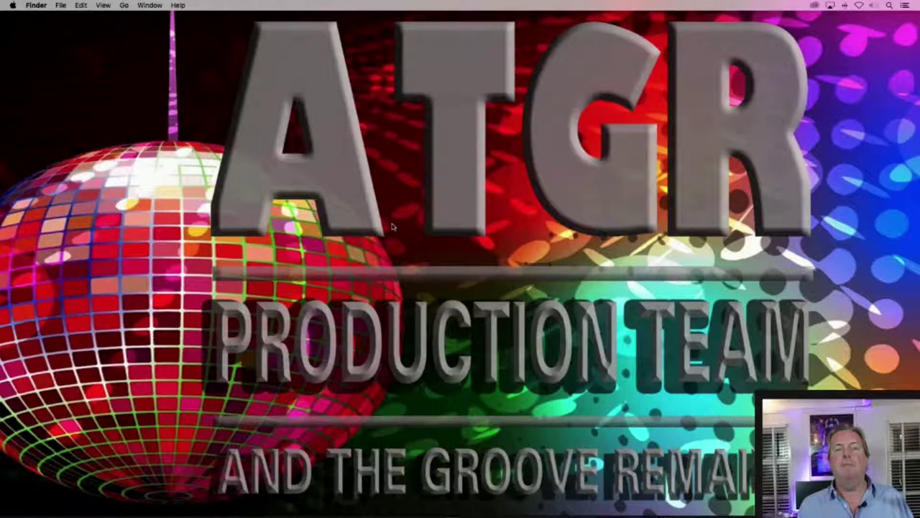
{"action": "left_click", "coordinate": [539, 173]}
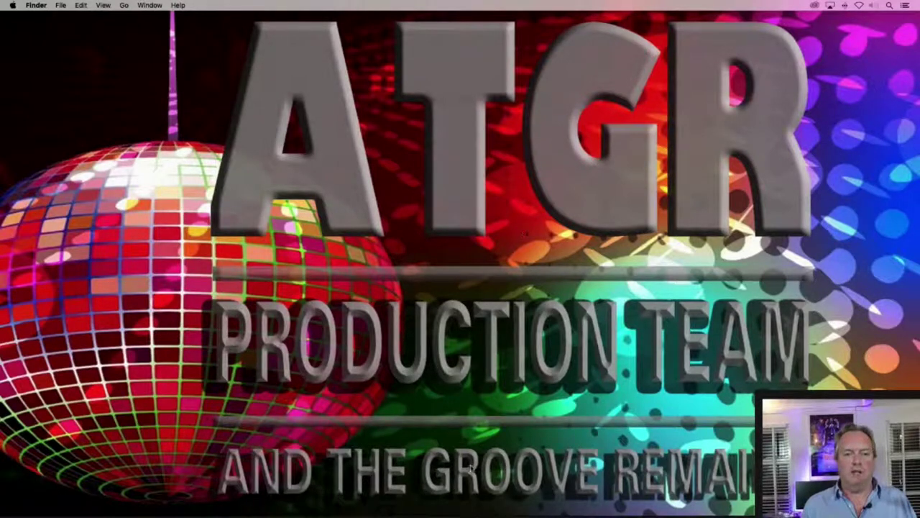
- Switch to rekordbox and check the Imported Library path in the database preferences
{"action": "mouse_move", "coordinate": [430, 513]}
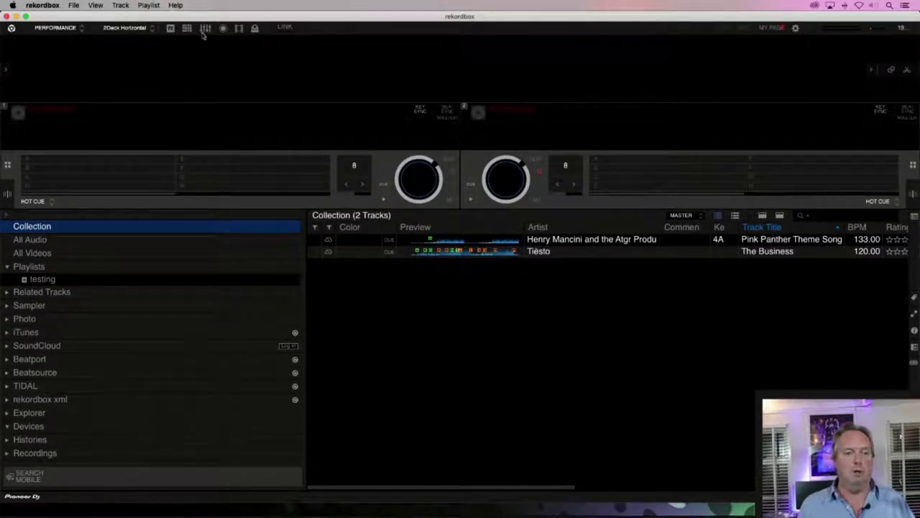
{"action": "left_click", "coordinate": [41, 5]}
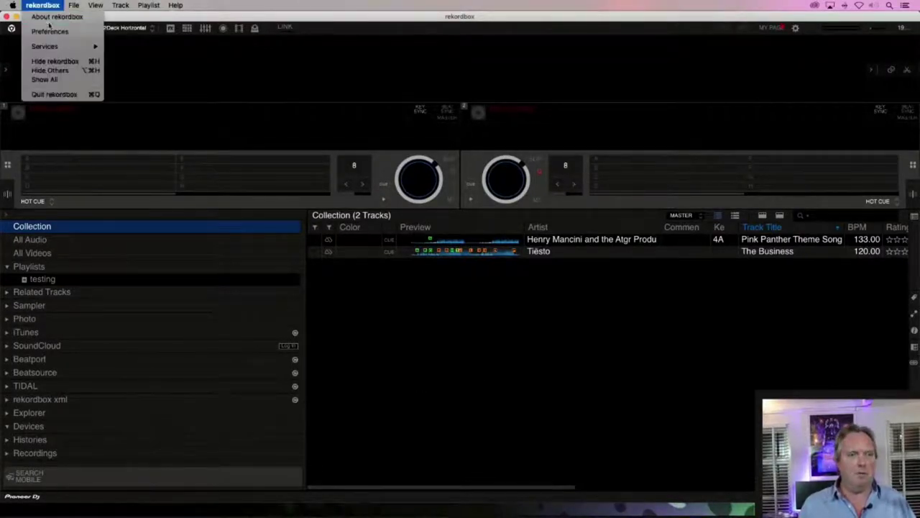
{"action": "left_click", "coordinate": [50, 32]}
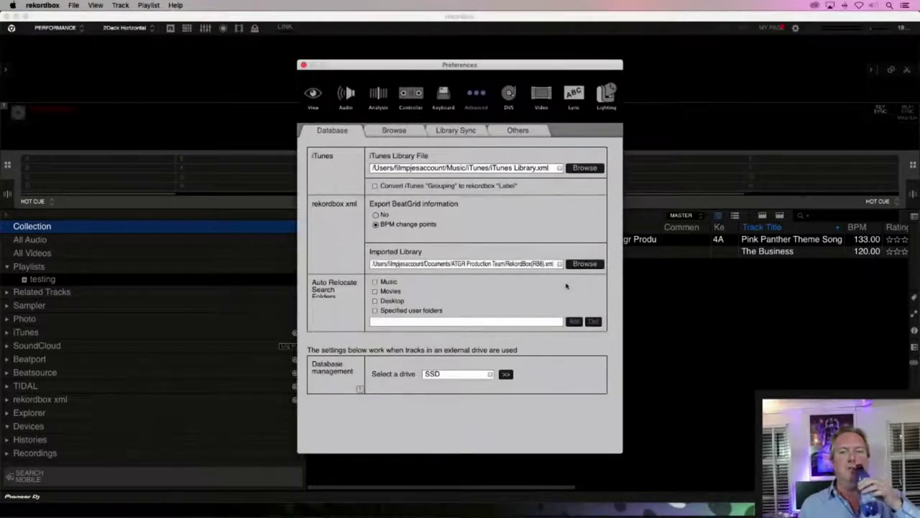
{"action": "left_click", "coordinate": [303, 66]}
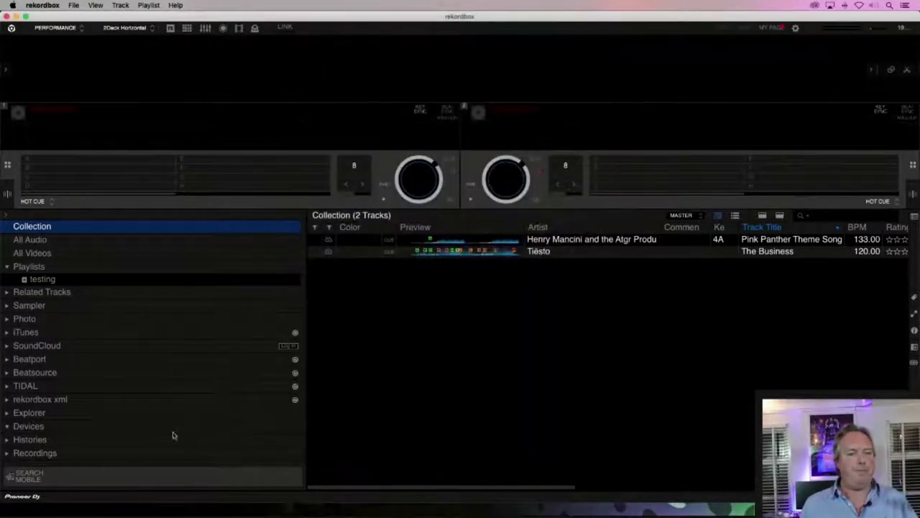
- Import all tracks from the rekordbox xml library into the collection, loading their tag information without being asked again
{"action": "left_click", "coordinate": [8, 400]}
{"action": "left_click", "coordinate": [43, 414]}
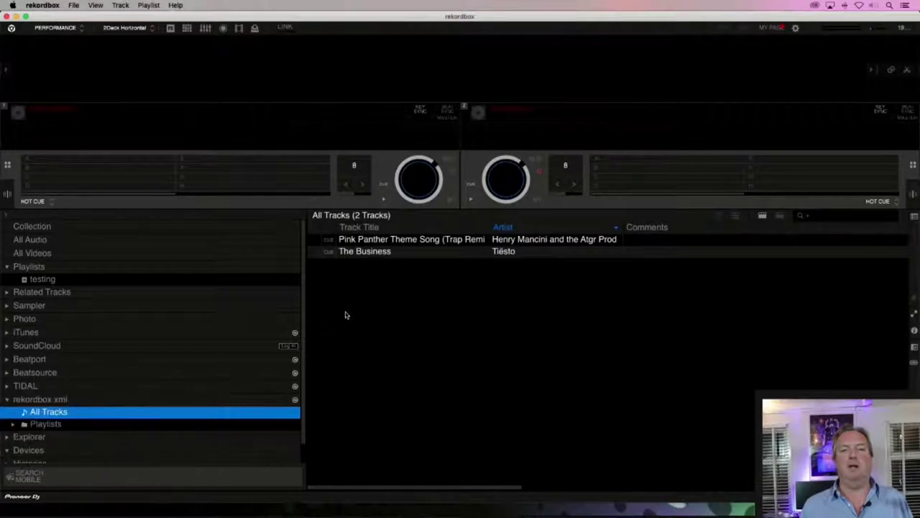
{"action": "left_click", "coordinate": [392, 326]}
{"action": "key", "text": "super+a"}
{"action": "right_click", "coordinate": [508, 254]}
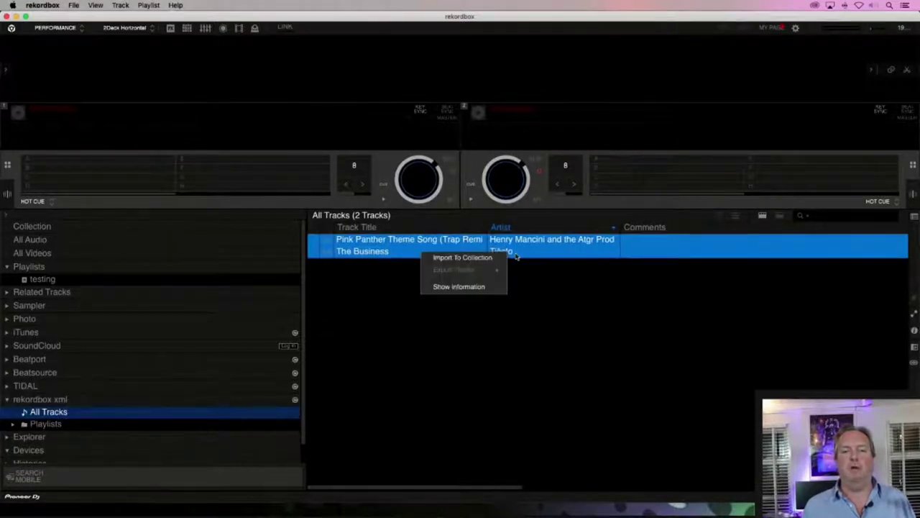
{"action": "left_click", "coordinate": [494, 260]}
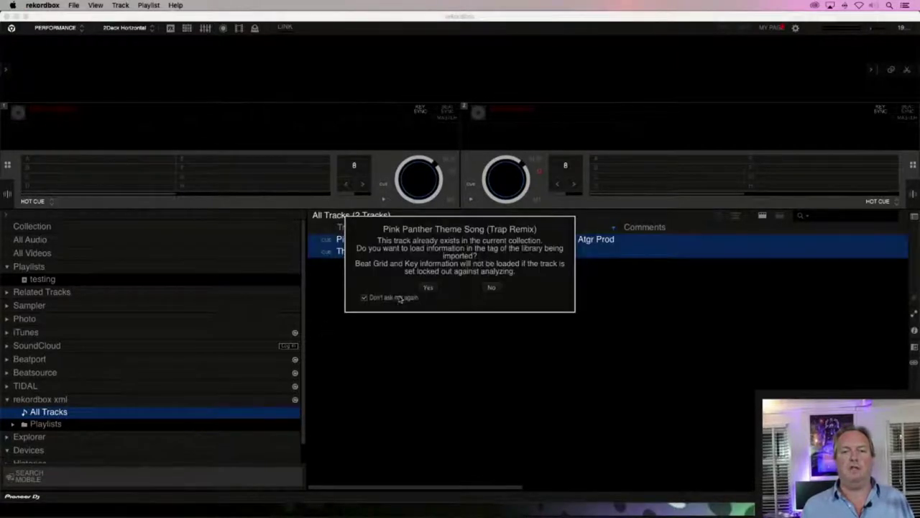
{"action": "left_click", "coordinate": [427, 288]}
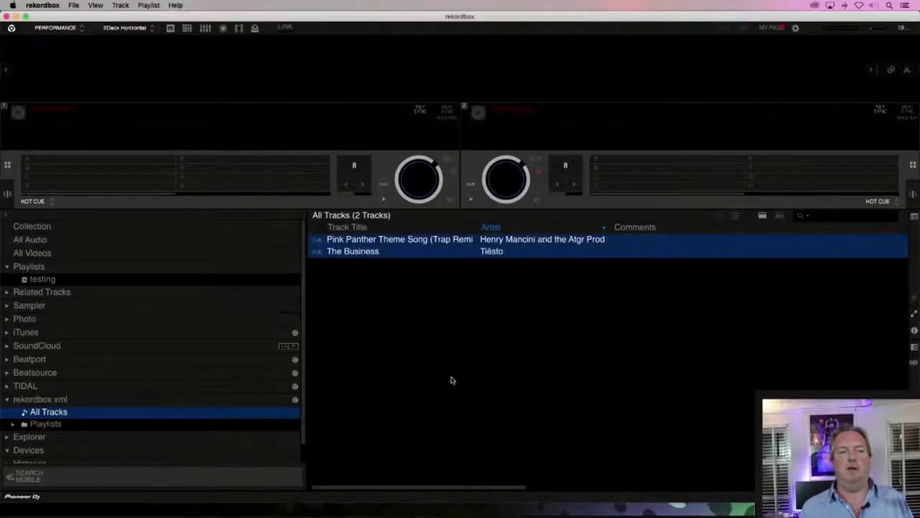
- Load The Business from the testing playlist onto deck 1, inspect its hot cues and loops, and quit rekordbox
{"action": "left_click", "coordinate": [81, 279]}
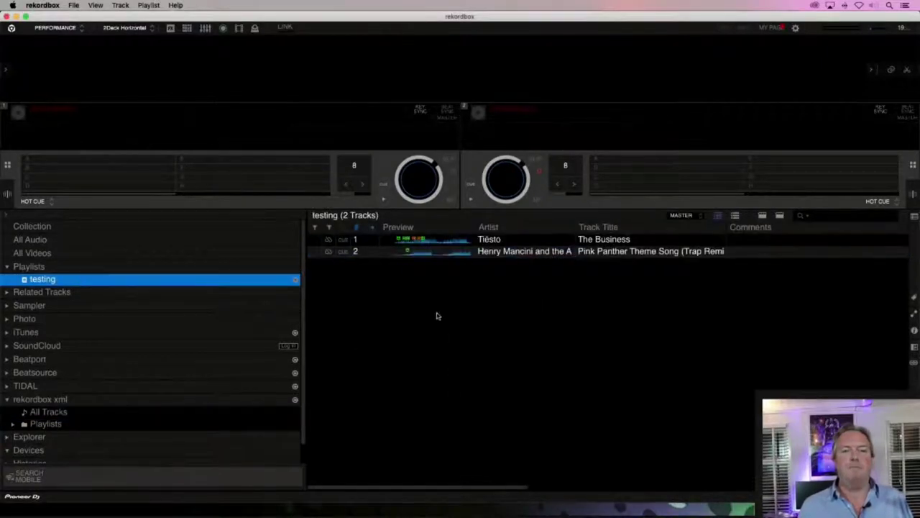
{"action": "left_click_drag", "start_coordinate": [509, 240], "coordinate": [409, 88]}
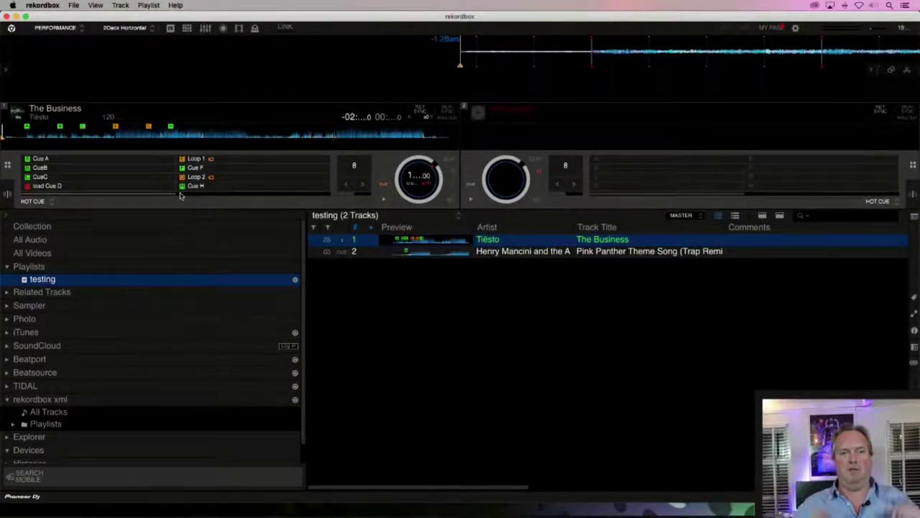
{"action": "left_click_drag", "start_coordinate": [180, 196], "coordinate": [46, 200]}
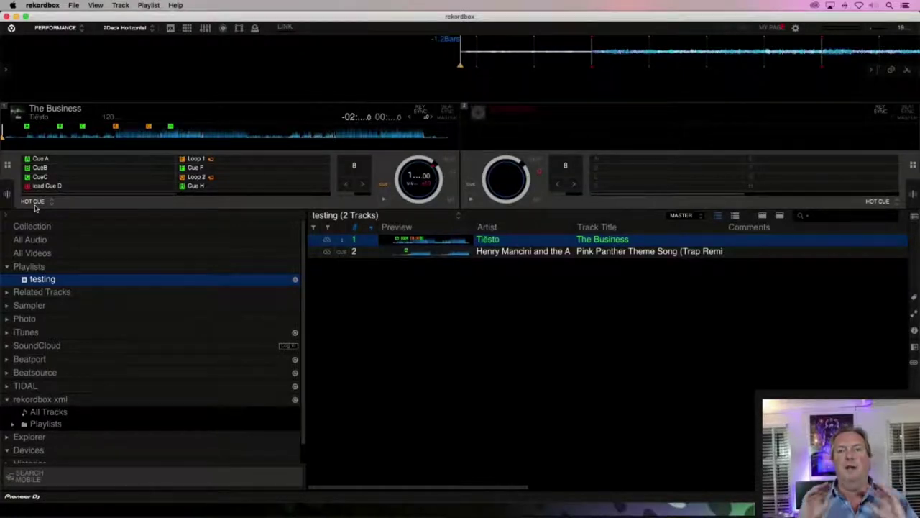
{"action": "key", "text": "super+q"}
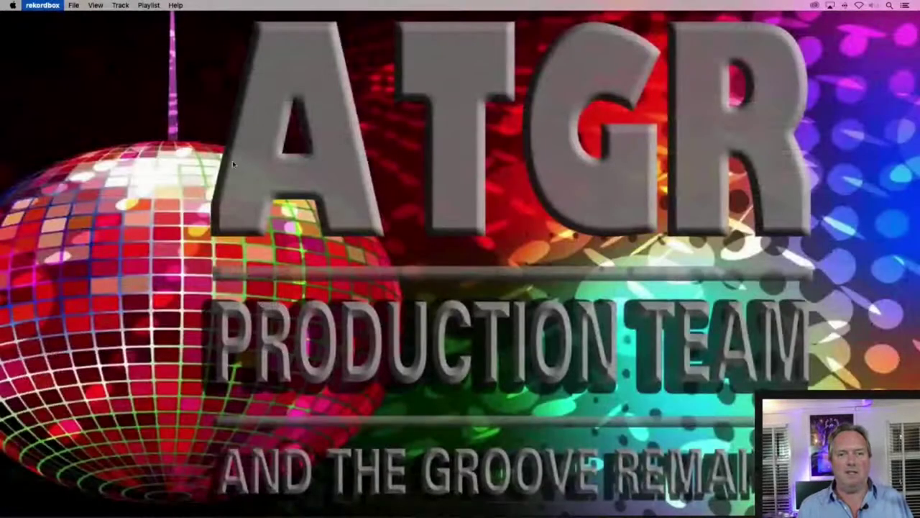
- Open the Pioneer folder inside the user Library in a new Finder window
{"action": "key", "text": "super+n"}
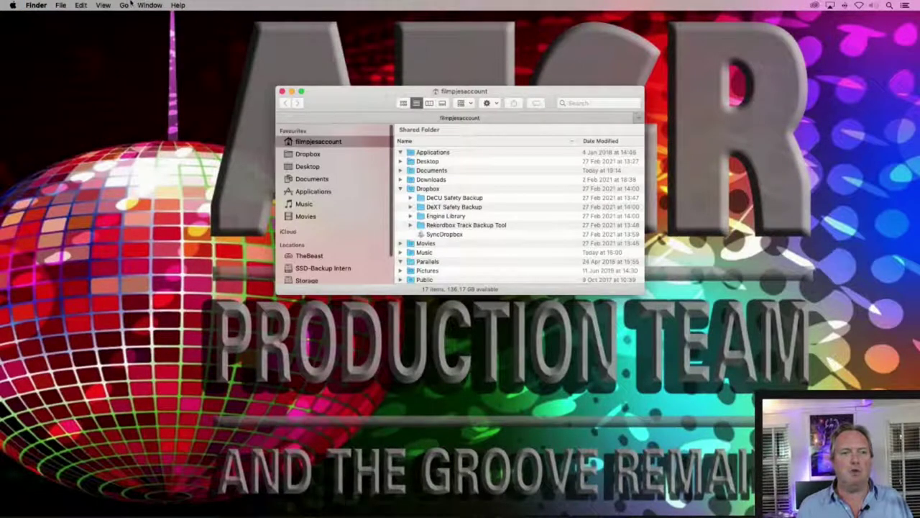
{"action": "left_click", "coordinate": [123, 5]}
{"action": "left_click", "coordinate": [144, 100]}
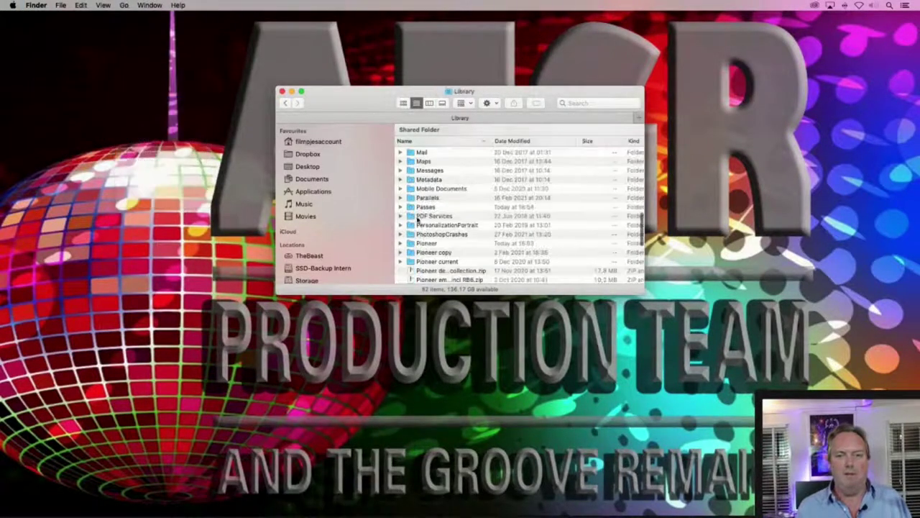
{"action": "scroll", "coordinate": [434, 250], "scroll_direction": "down", "scroll_amount": 3}
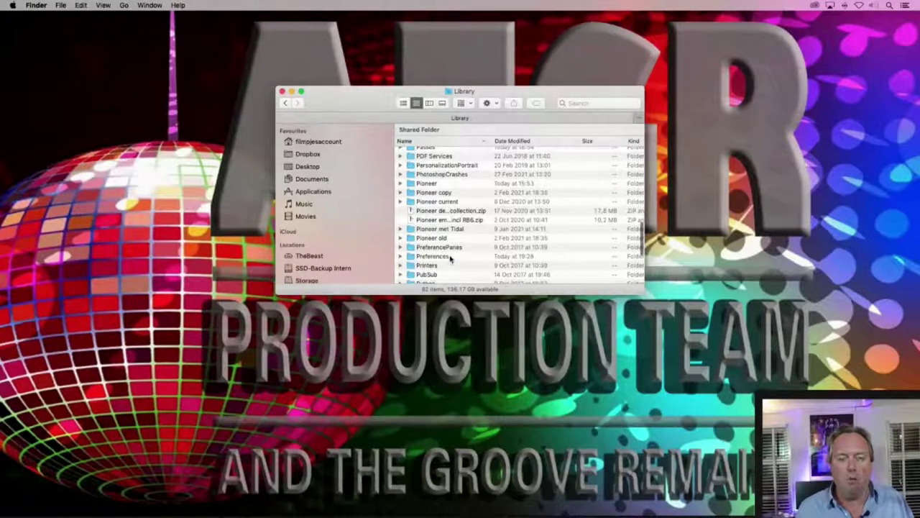
{"action": "left_click", "coordinate": [447, 194]}
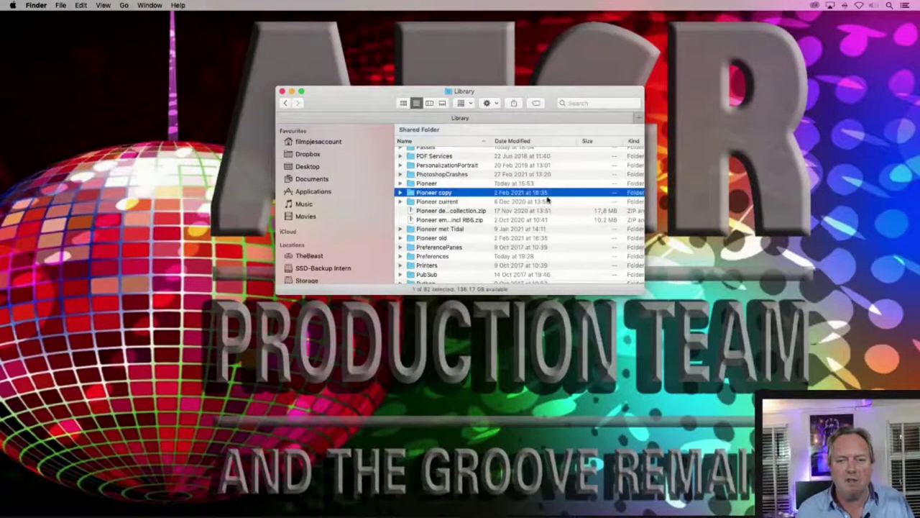
{"action": "double_click", "coordinate": [435, 184]}
{"action": "scroll", "coordinate": [474, 249], "scroll_direction": "down", "scroll_amount": 5}
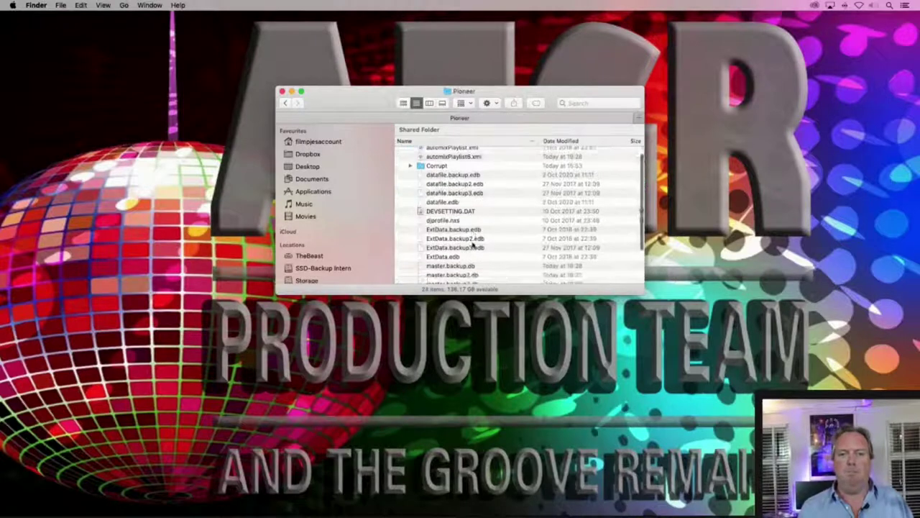
- Delete master.db and replace it with a duplicate of master.backup3.db renamed to master.db
{"action": "left_click", "coordinate": [454, 228]}
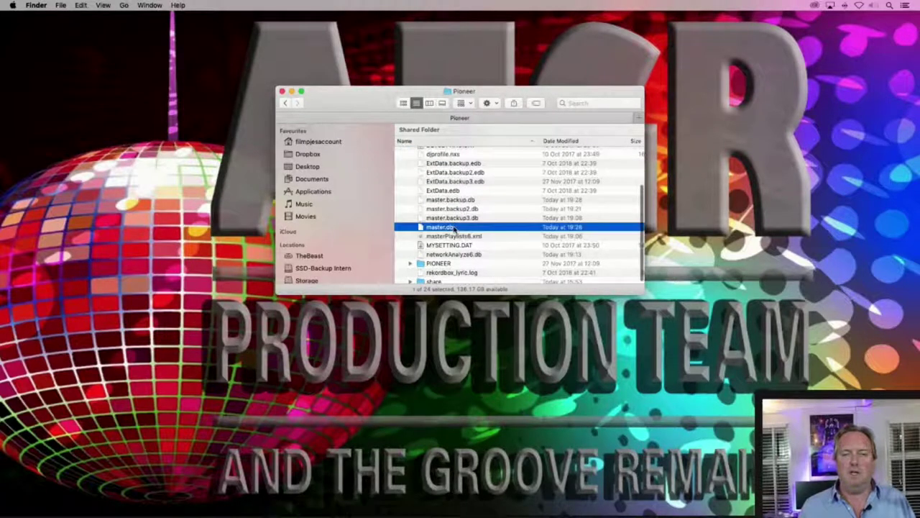
{"action": "left_click", "coordinate": [460, 228]}
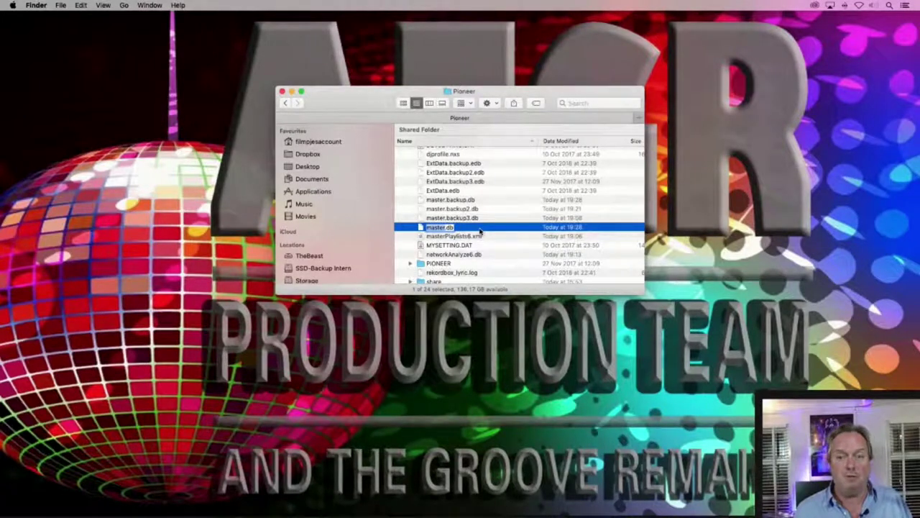
{"action": "key", "text": "Return"}
{"action": "key", "text": "super+BackSpace"}
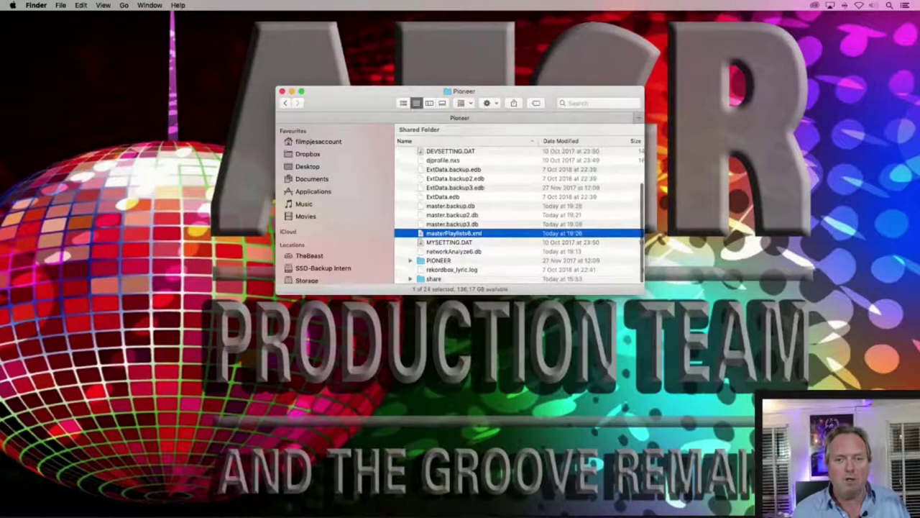
{"action": "key", "text": "super+d"}
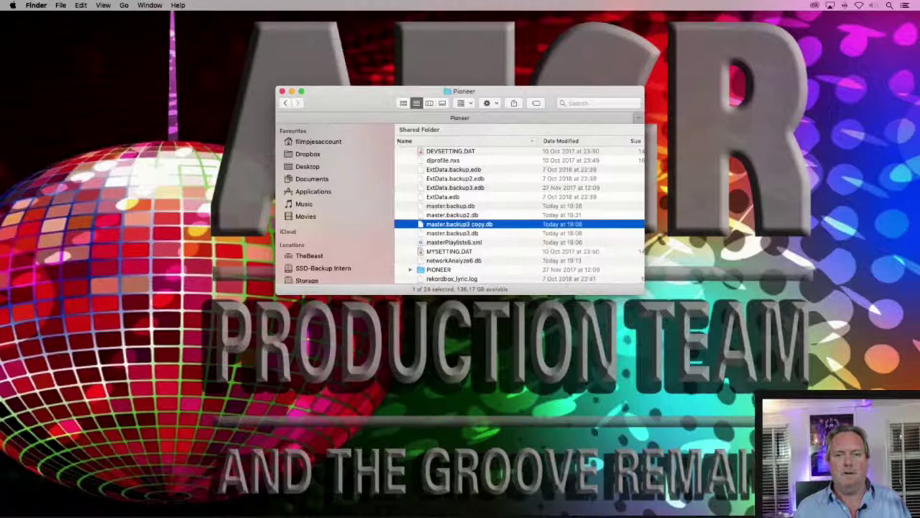
{"action": "key", "text": "Return"}
{"action": "type", "text": "master"}
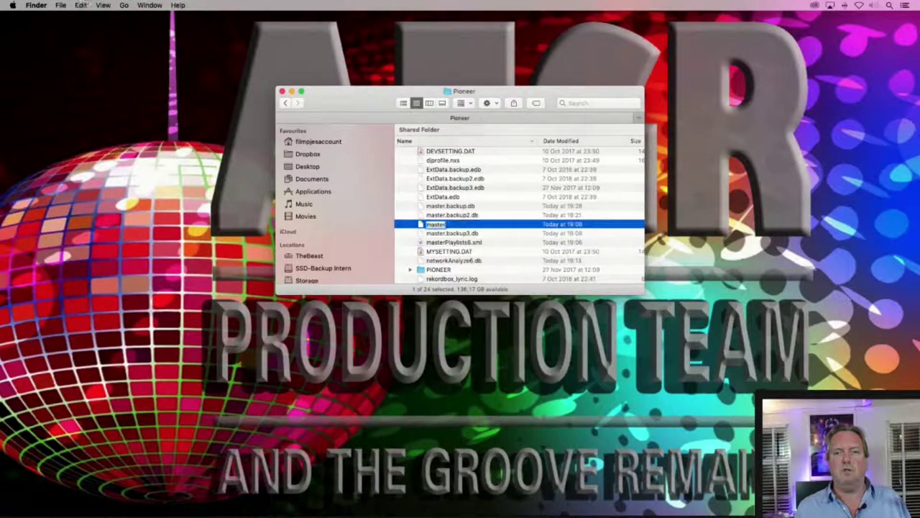
{"action": "key", "text": "Return"}
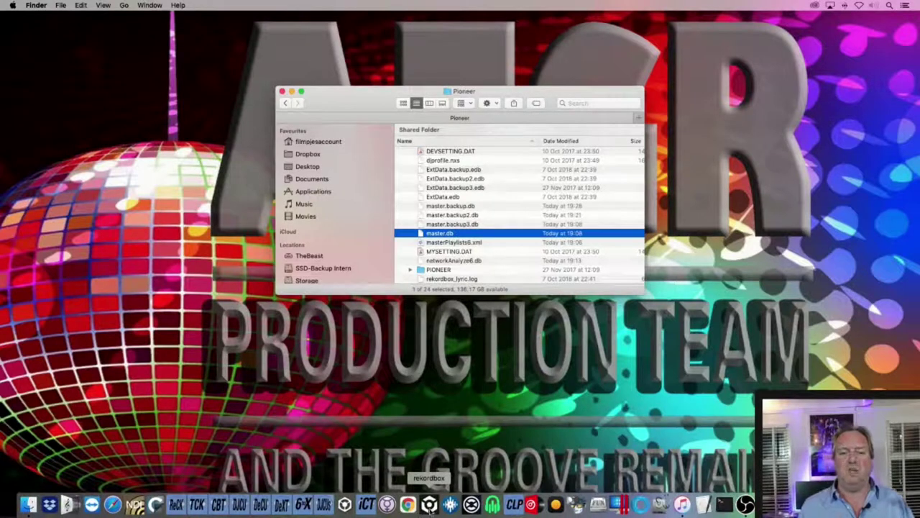
- Launch rekordbox and load The Business from the collection onto deck 1
{"action": "left_click", "coordinate": [429, 505]}
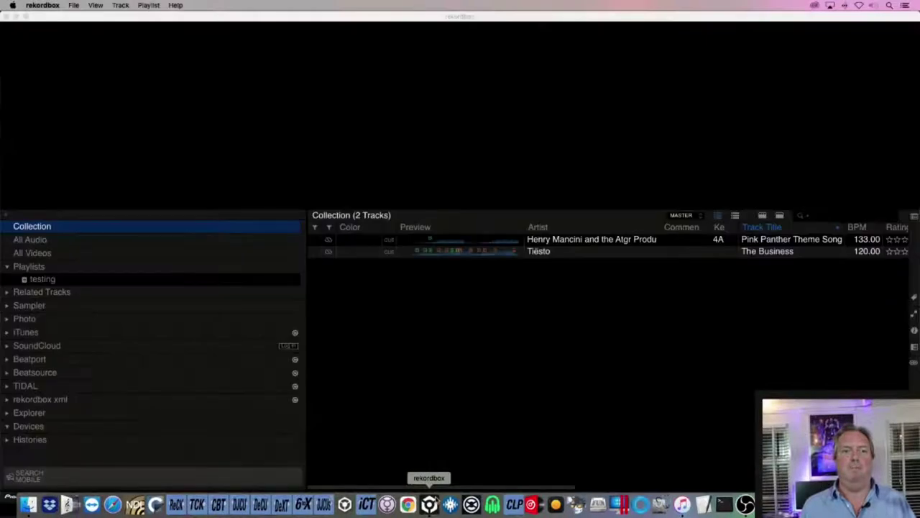
{"action": "left_click", "coordinate": [564, 255]}
{"action": "double_click", "coordinate": [567, 259]}
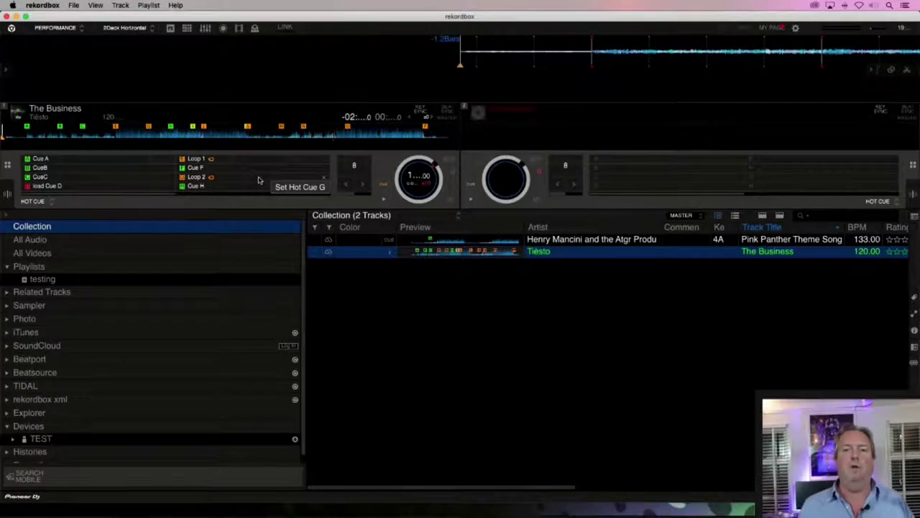
- Delete all tracks from the TEST device and confirm their removal
{"action": "left_click", "coordinate": [13, 438]}
{"action": "left_click", "coordinate": [56, 435]}
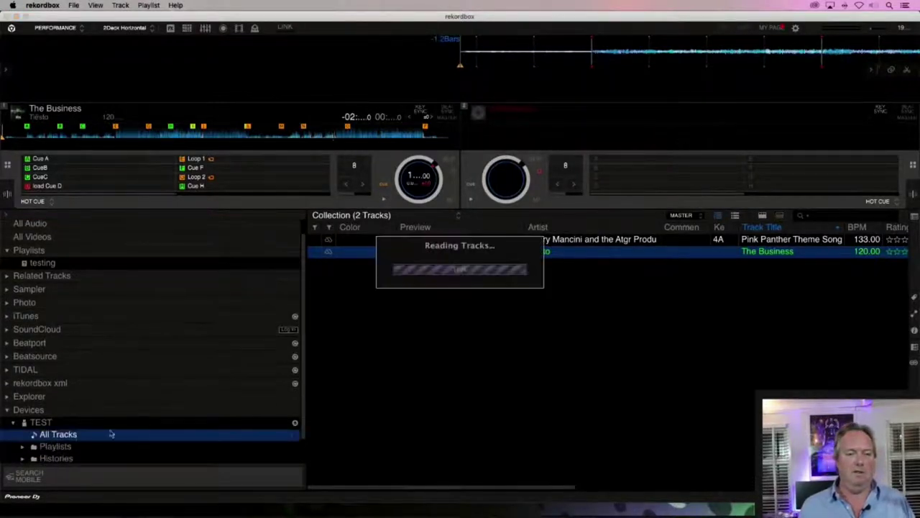
{"action": "key", "text": "super+a"}
{"action": "right_click", "coordinate": [498, 246]}
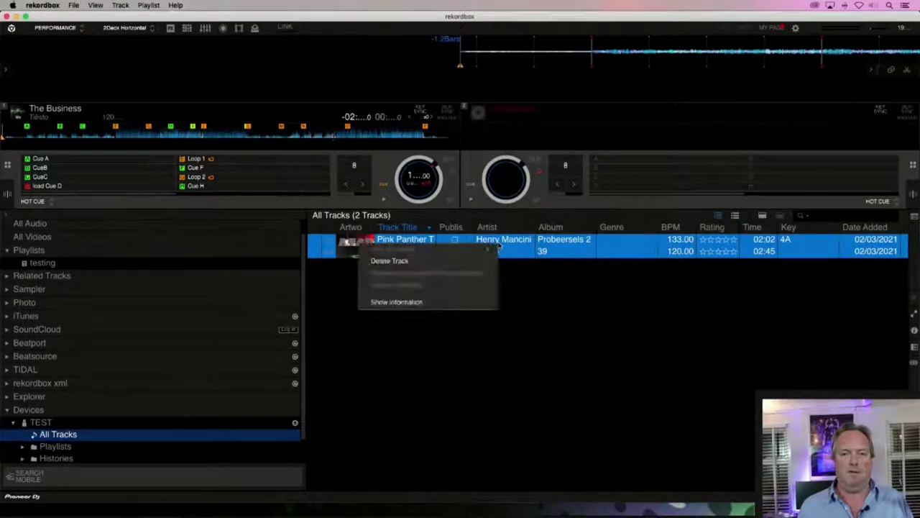
{"action": "left_click", "coordinate": [423, 265]}
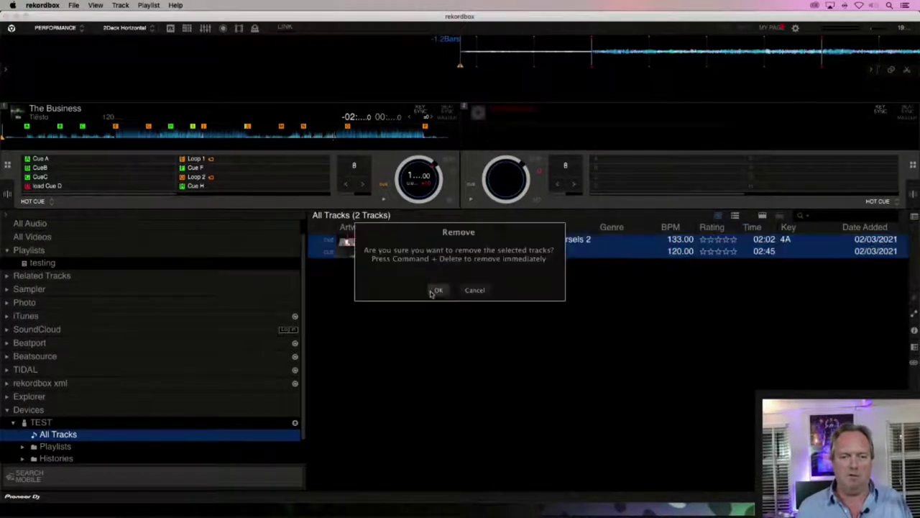
{"action": "left_click", "coordinate": [435, 290]}
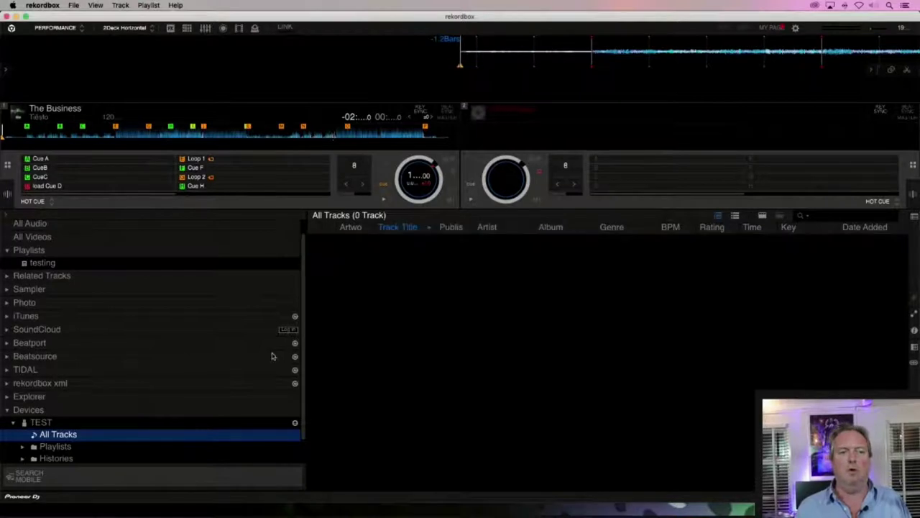
- Export The Business from the testing playlist to the TEST device, acknowledging the CDJ/XDJ hot cue notice
{"action": "left_click", "coordinate": [197, 264]}
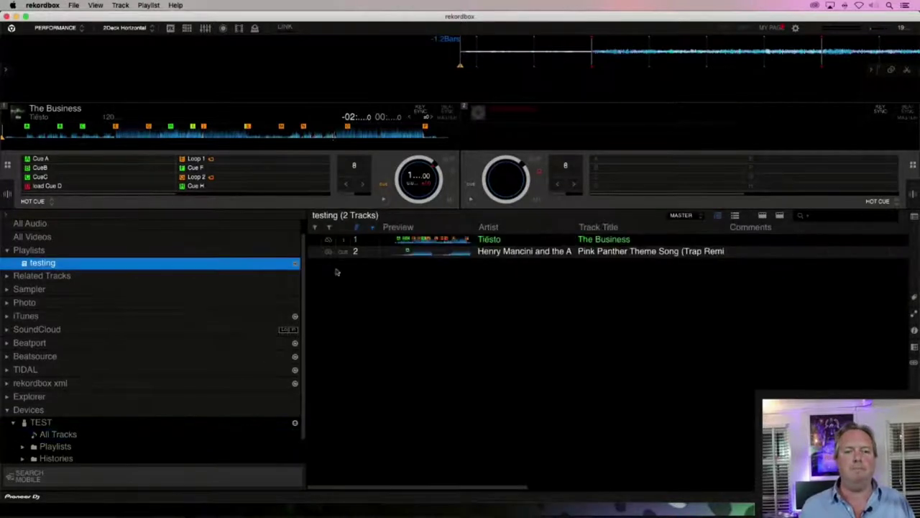
{"action": "left_click_drag", "start_coordinate": [505, 240], "coordinate": [62, 440]}
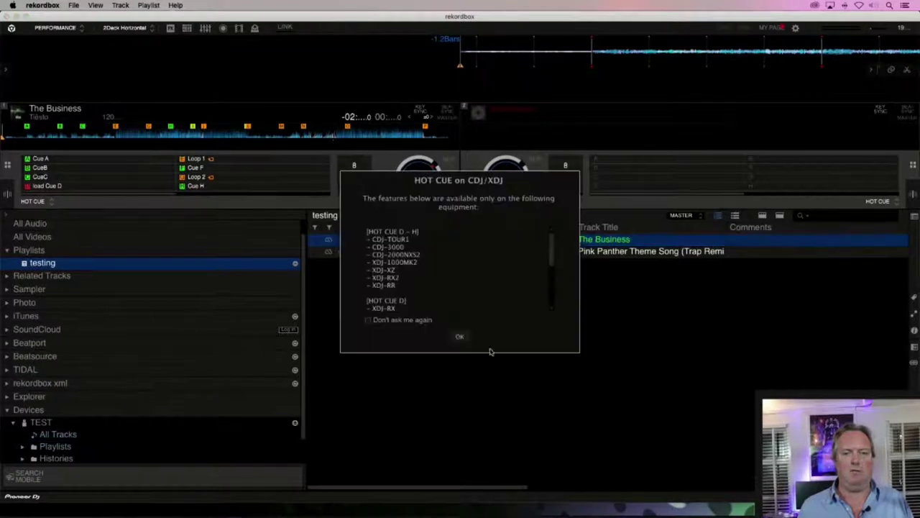
{"action": "left_click", "coordinate": [459, 337]}
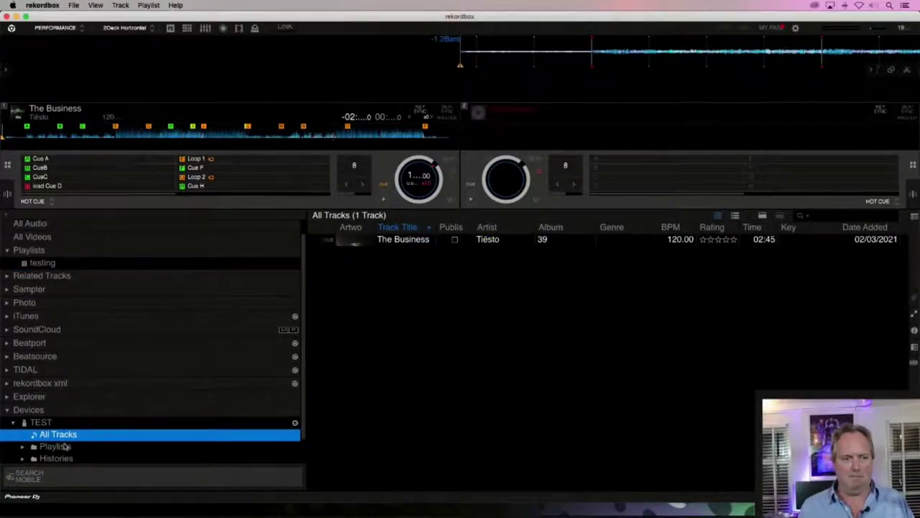
- Load The Business from the TEST device's track list onto a deck, eject the TEST device and switch applications
{"action": "left_click", "coordinate": [576, 241]}
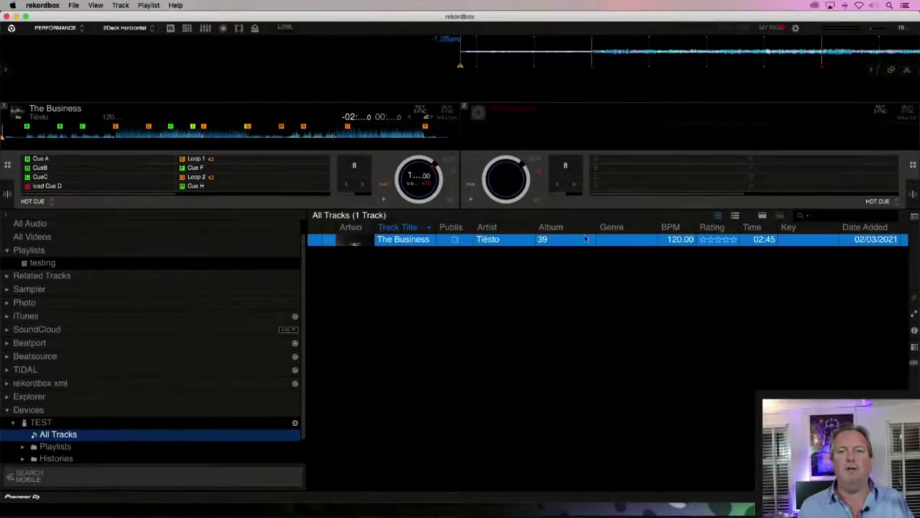
{"action": "left_click_drag", "start_coordinate": [614, 242], "coordinate": [226, 211]}
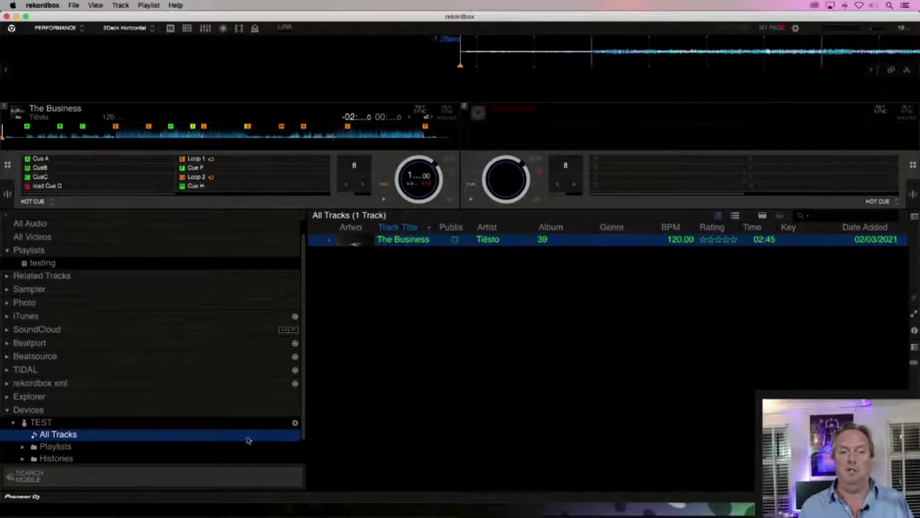
{"action": "left_click", "coordinate": [295, 422]}
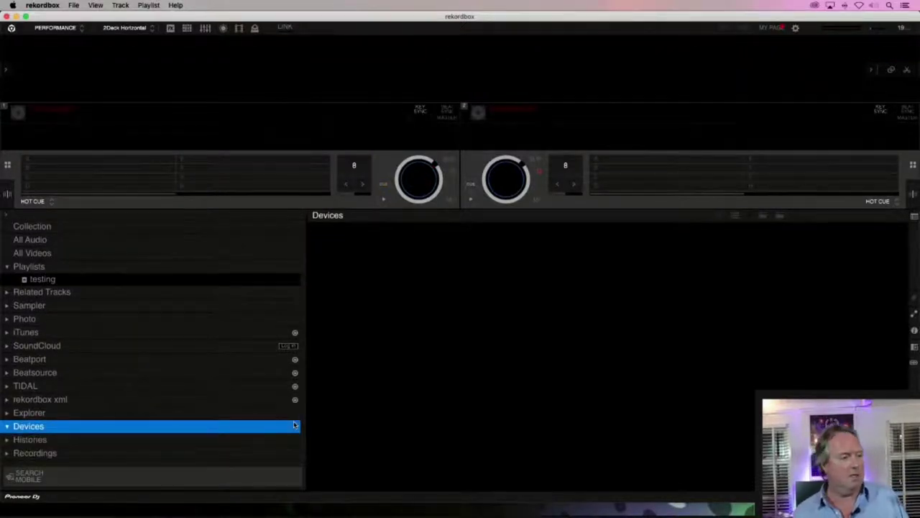
{"action": "key", "text": "super+Tab"}
{"action": "key", "text": "super+Tab"}
{"action": "key", "text": "super+Tab"}
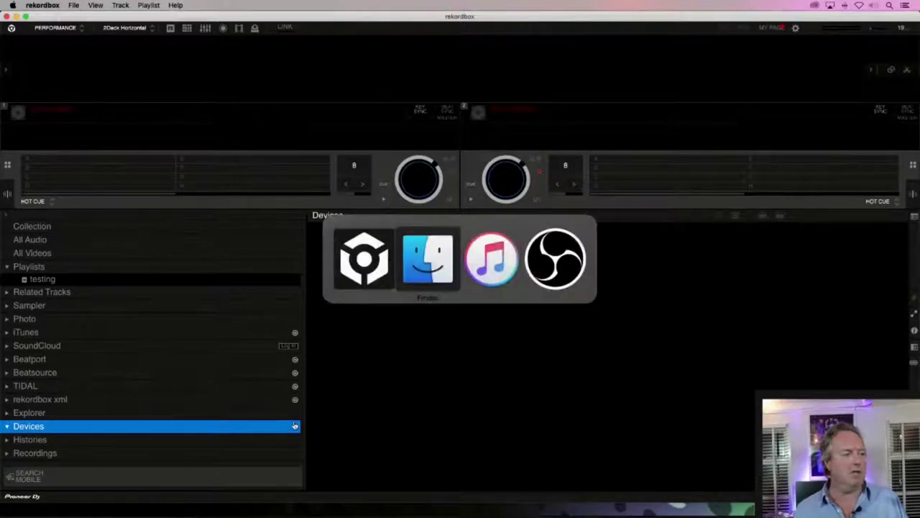
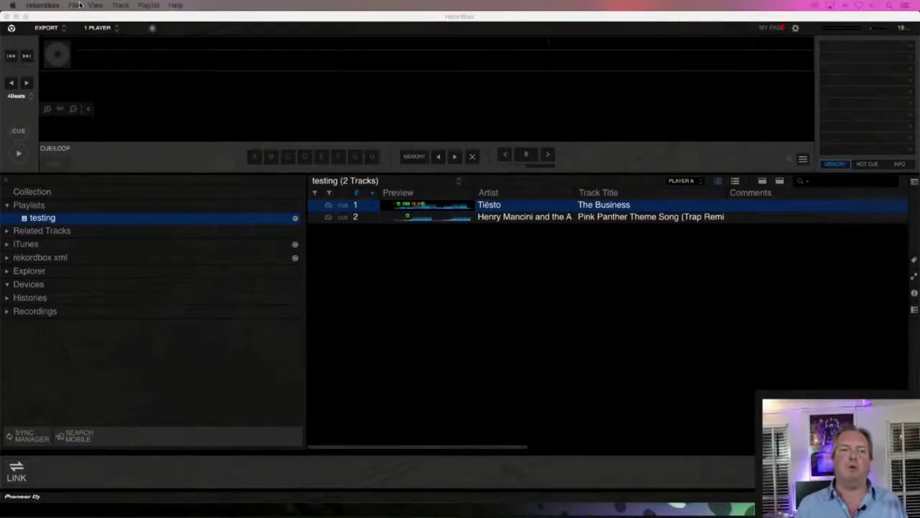
- Export the collection in xml format as rekordbox to the Documents folder, replacing the existing rekordbox.xml
{"action": "left_click", "coordinate": [75, 5]}
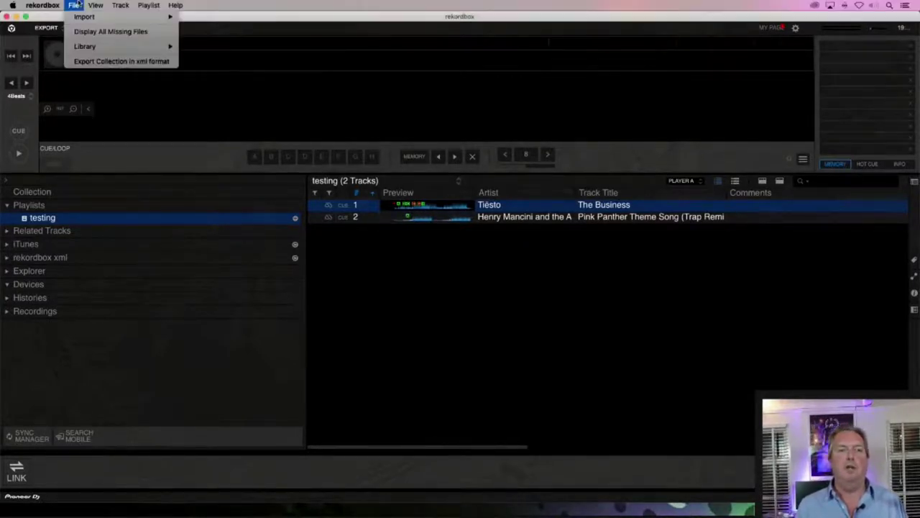
{"action": "left_click", "coordinate": [97, 61]}
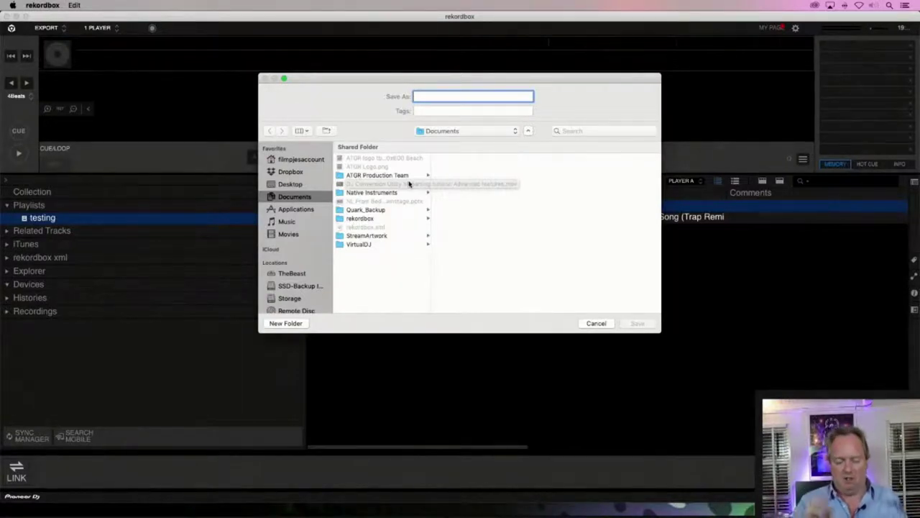
{"action": "type", "text": "rekordob"}
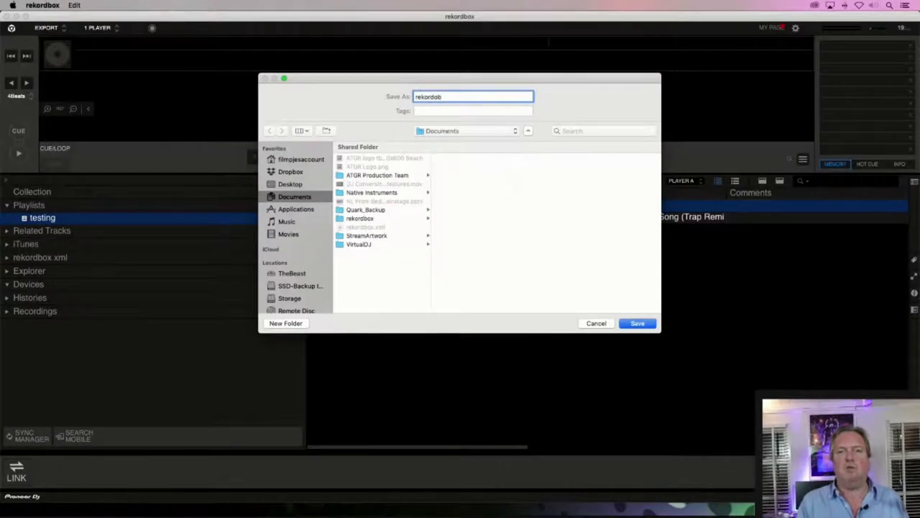
{"action": "type", "text": "box"}
{"action": "key", "text": "Return"}
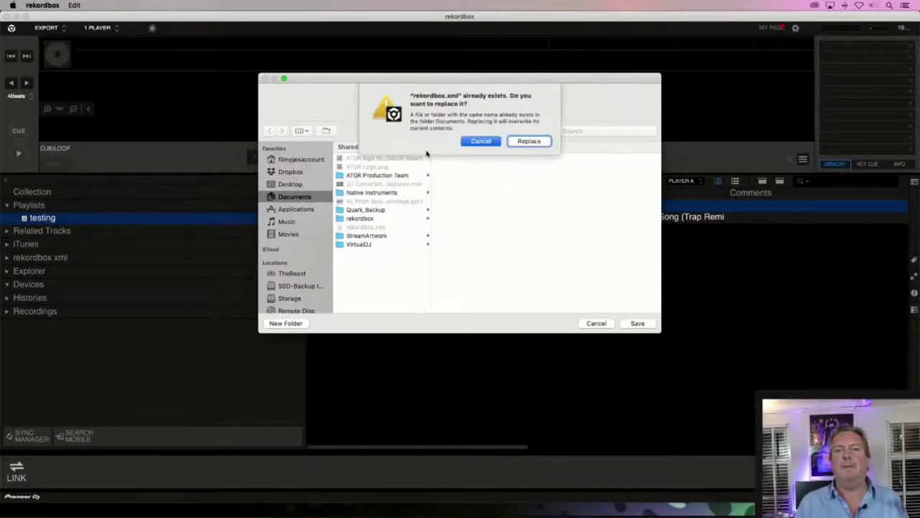
{"action": "left_click", "coordinate": [550, 142]}
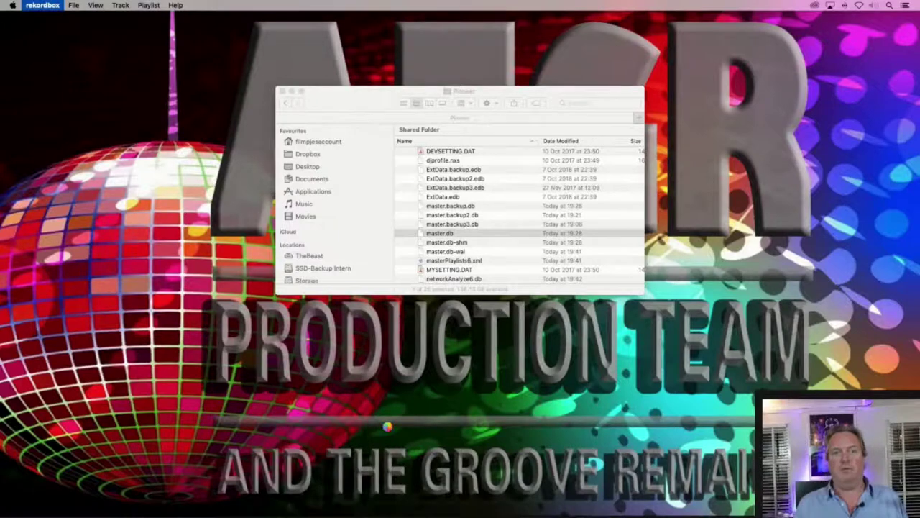
- Switch to Finder and expand the rekordbox 5 folder in Applications
{"action": "left_click", "coordinate": [328, 189]}
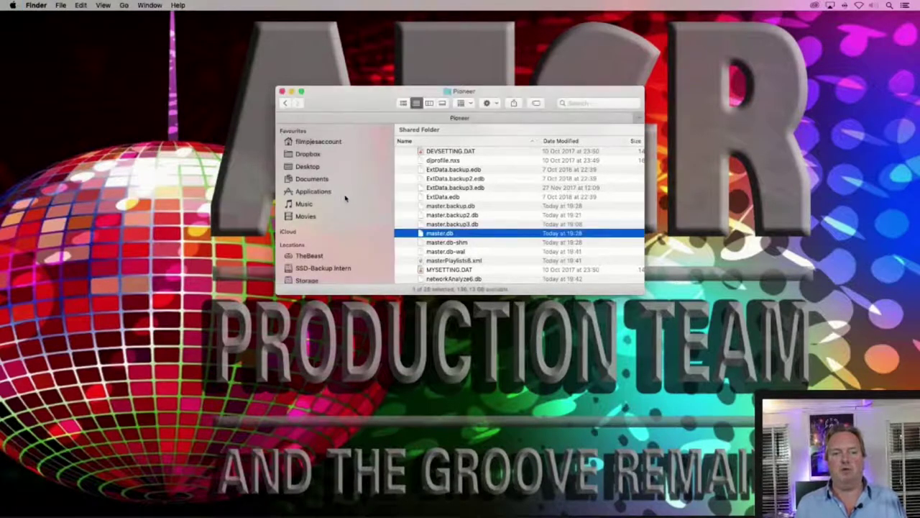
{"action": "scroll", "coordinate": [460, 231], "scroll_direction": "down", "scroll_amount": 3}
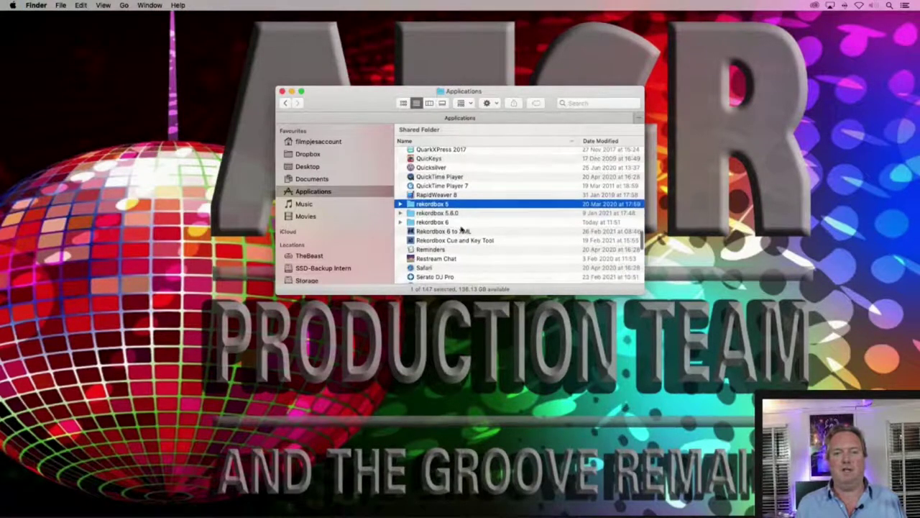
{"action": "left_click", "coordinate": [461, 222]}
{"action": "left_click", "coordinate": [452, 213]}
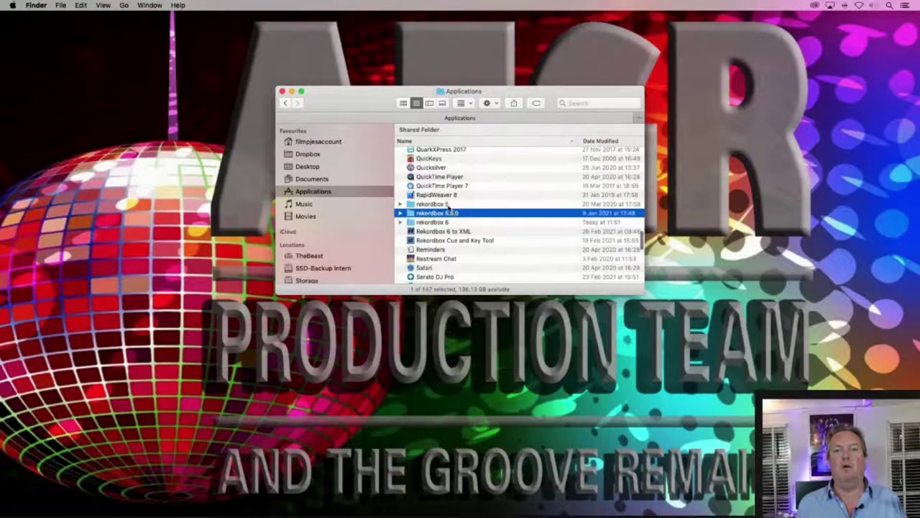
{"action": "left_click", "coordinate": [450, 204]}
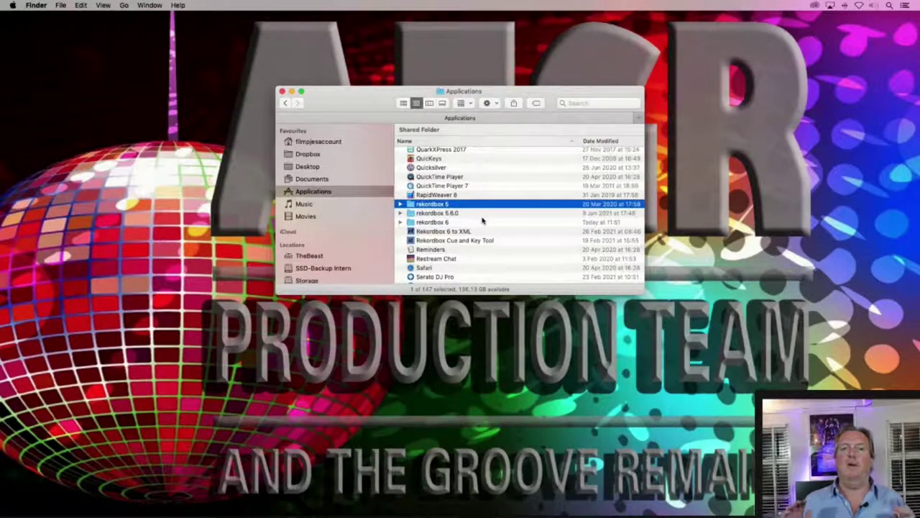
{"action": "key", "text": "Right"}
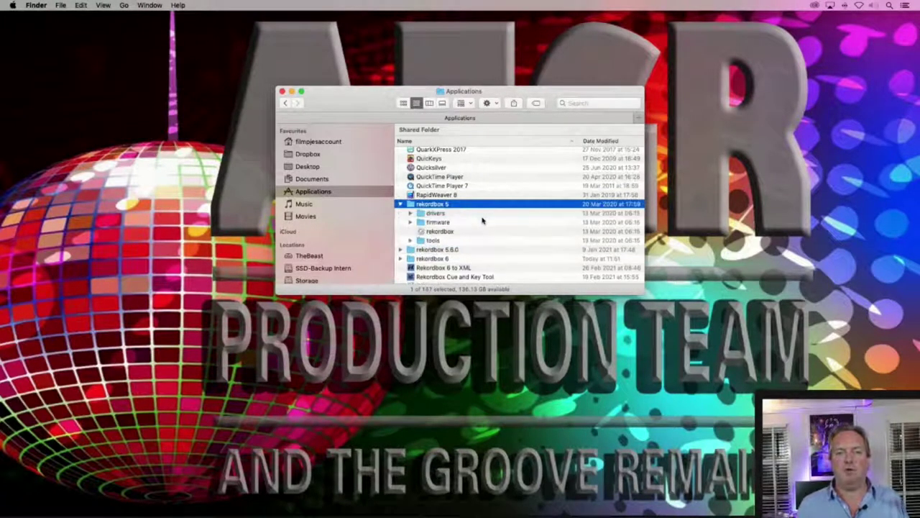
- Check the file information and version of the rekordbox application in the rekordbox 5 folder and close the info window
{"action": "key", "text": "Down"}
{"action": "key", "text": "Down"}
{"action": "key", "text": "Down"}
{"action": "key", "text": "super+o"}
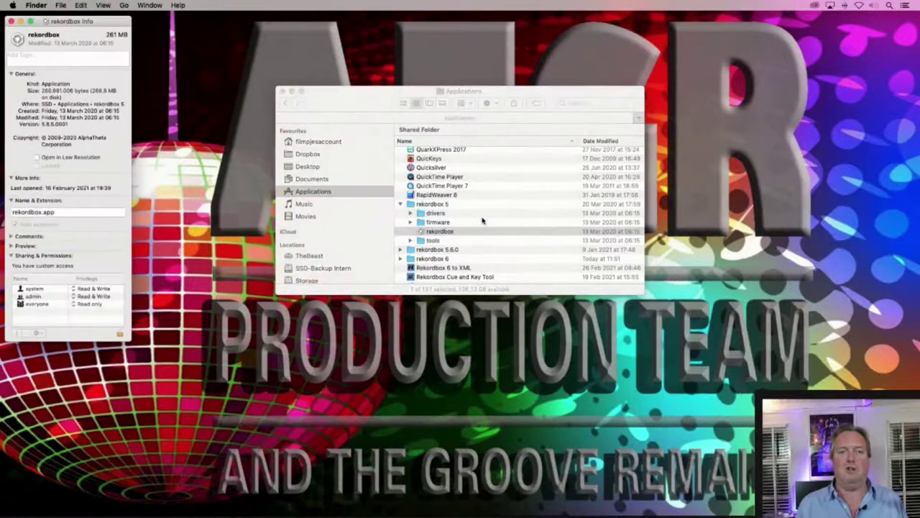
{"action": "key", "text": "alt+super+8"}
{"action": "key", "text": "alt+super+8"}
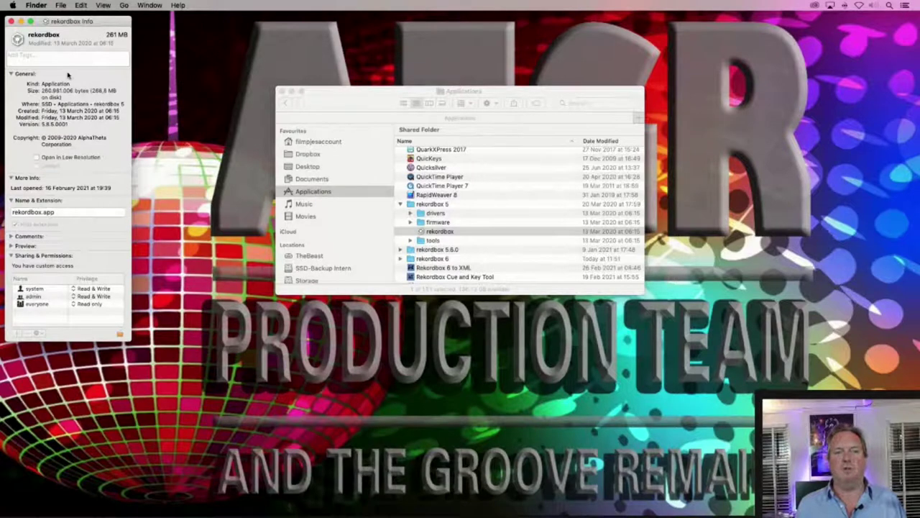
{"action": "key", "text": "super+w"}
- Launch rekordbox from the rekordbox 5.6.0 folder, decline the update, view its collection and quit
{"action": "left_click", "coordinate": [401, 250]}
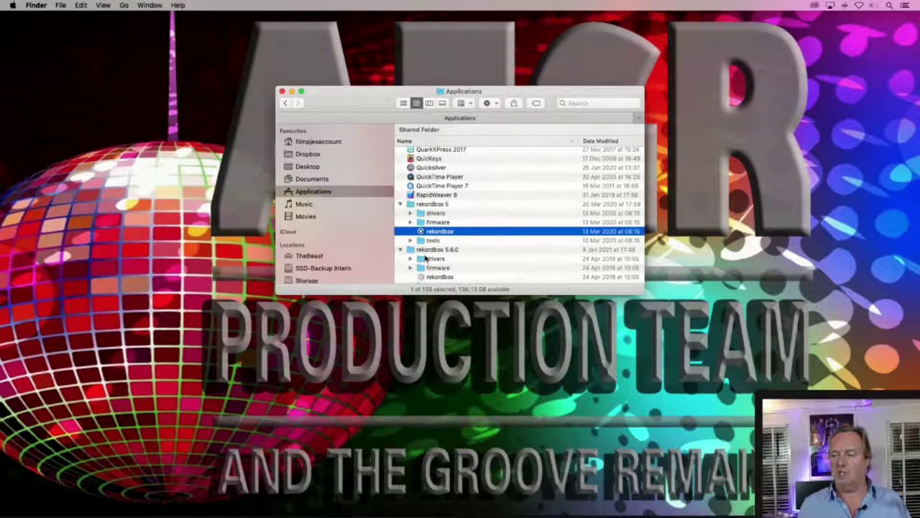
{"action": "scroll", "coordinate": [431, 244], "scroll_direction": "down", "scroll_amount": 3}
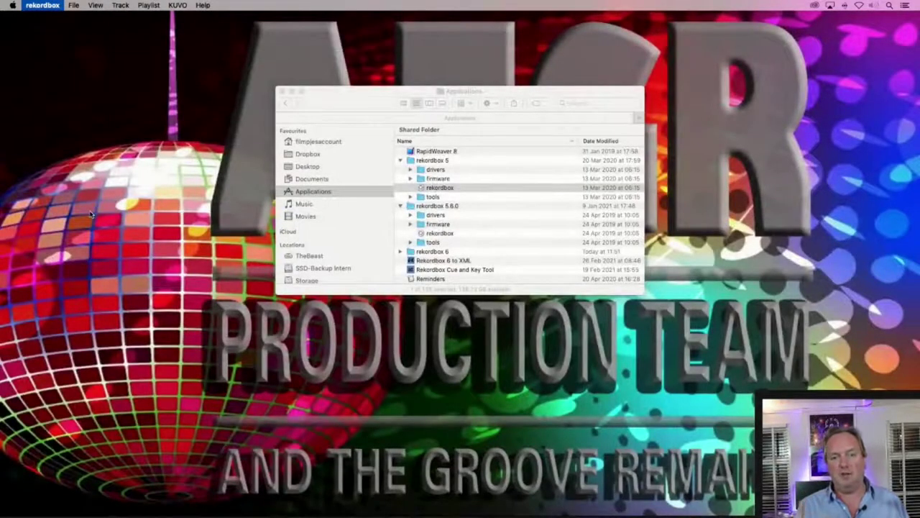
{"action": "left_click", "coordinate": [456, 237]}
{"action": "double_click", "coordinate": [449, 235]}
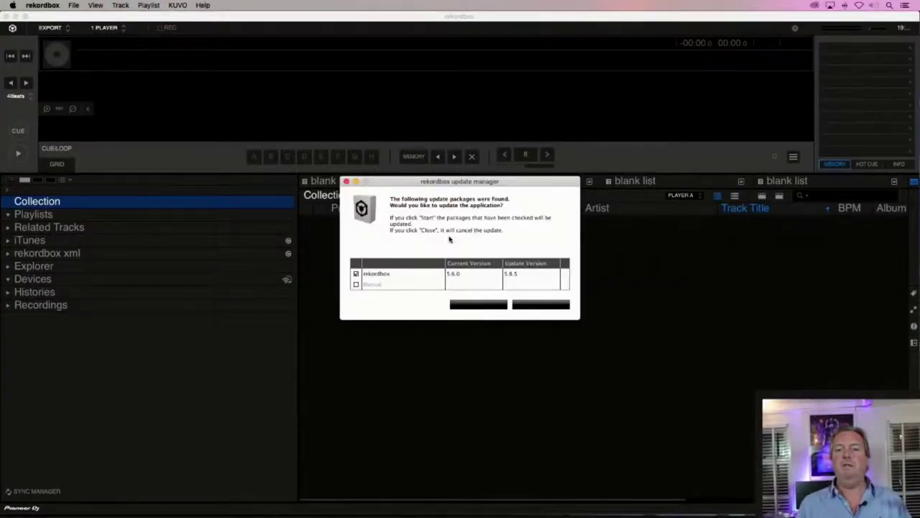
{"action": "left_click", "coordinate": [565, 310]}
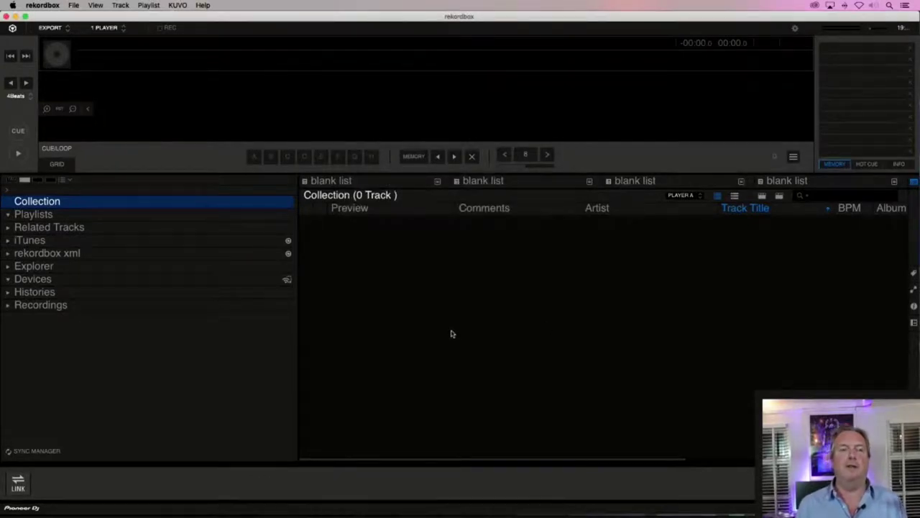
{"action": "key", "text": "super+q"}
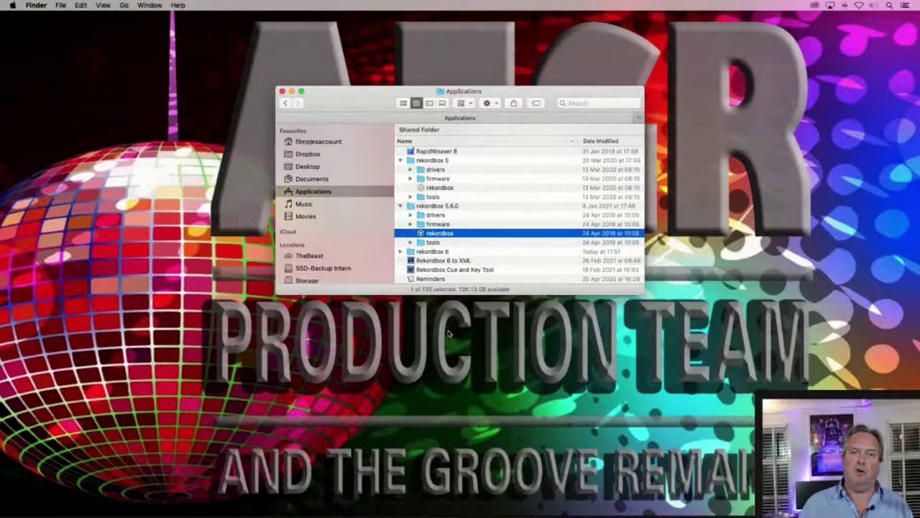
- Launch rekordbox from the rekordbox 5 folder and set the imported xml library in its preferences to Documents/rekordbox.xml
{"action": "double_click", "coordinate": [450, 189]}
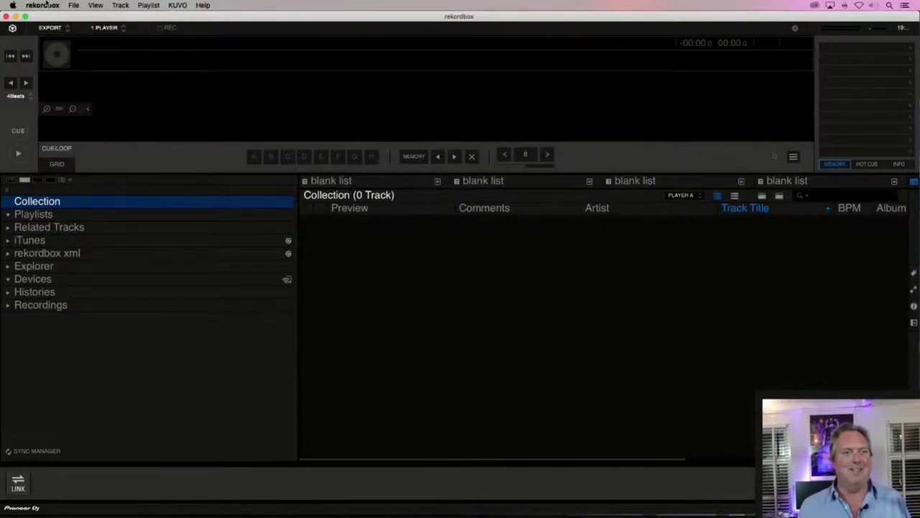
{"action": "left_click", "coordinate": [43, 5]}
{"action": "left_click", "coordinate": [48, 32]}
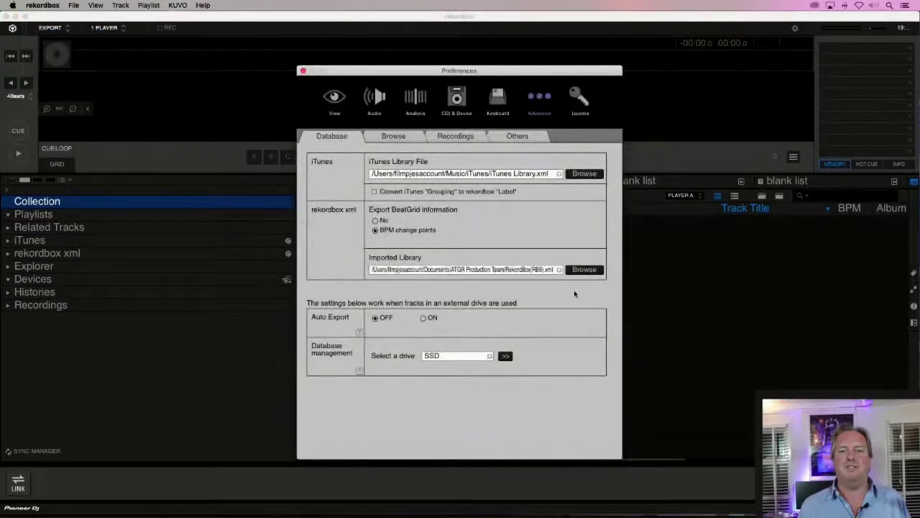
{"action": "left_click", "coordinate": [583, 270]}
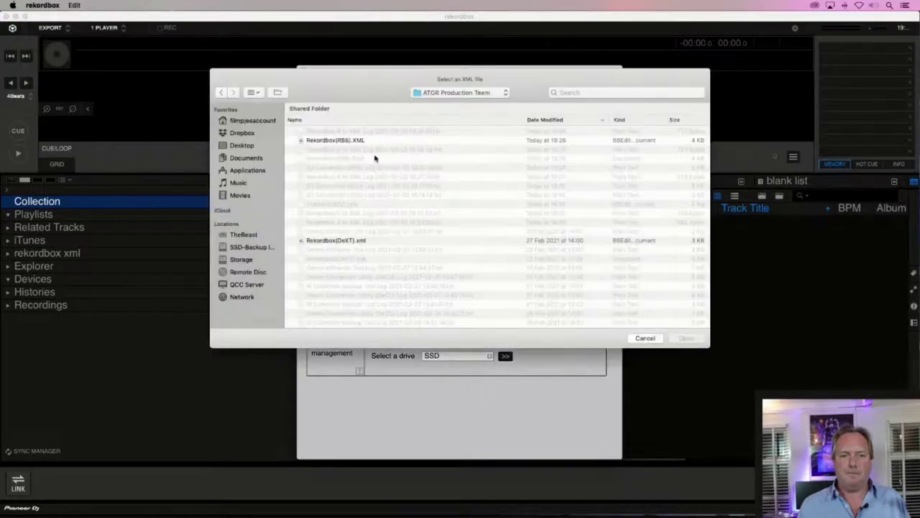
{"action": "left_click", "coordinate": [461, 93]}
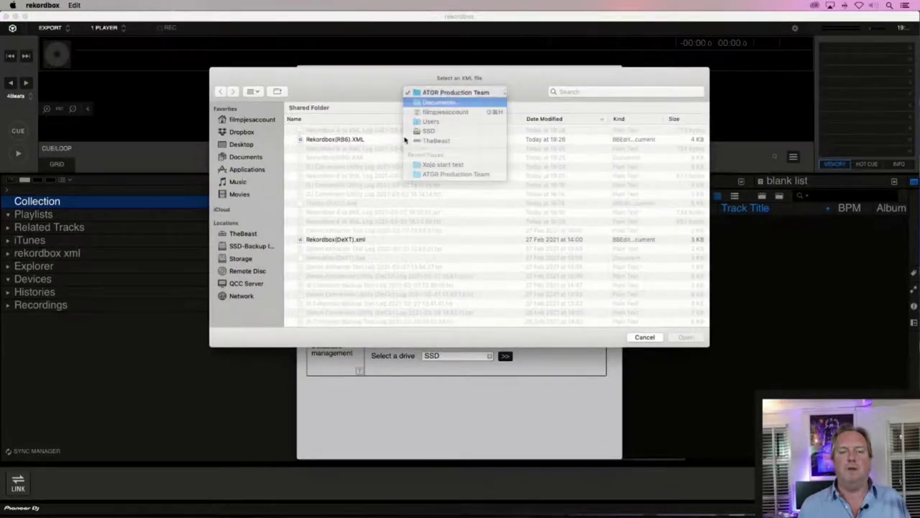
{"action": "left_click", "coordinate": [453, 99]}
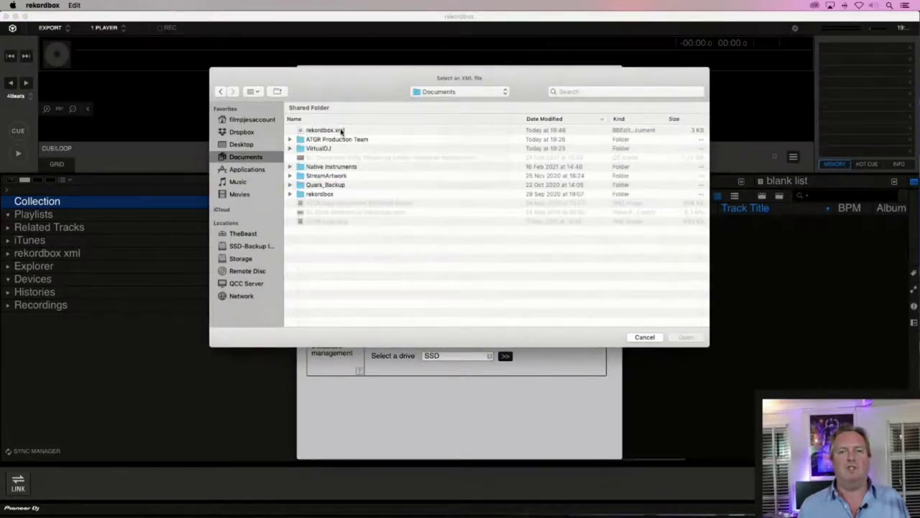
{"action": "left_click", "coordinate": [341, 132]}
{"action": "left_click", "coordinate": [685, 338]}
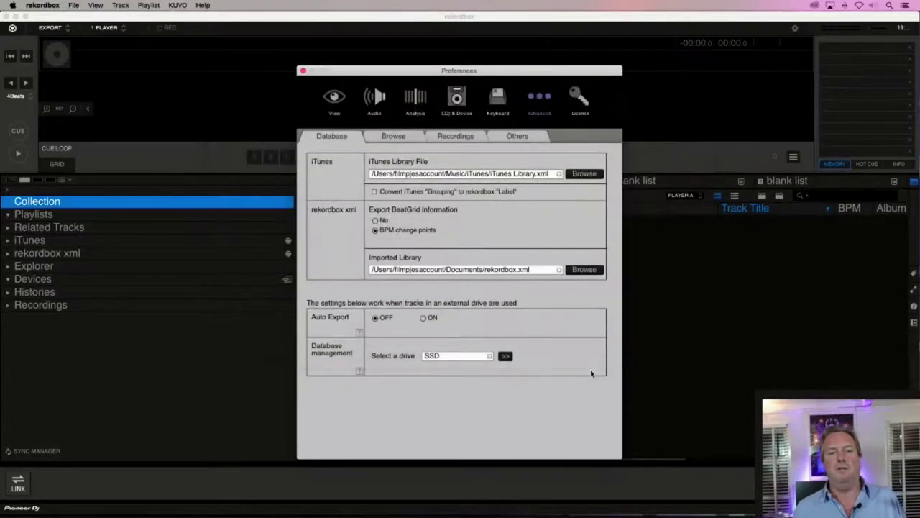
{"action": "key", "text": "super+w"}
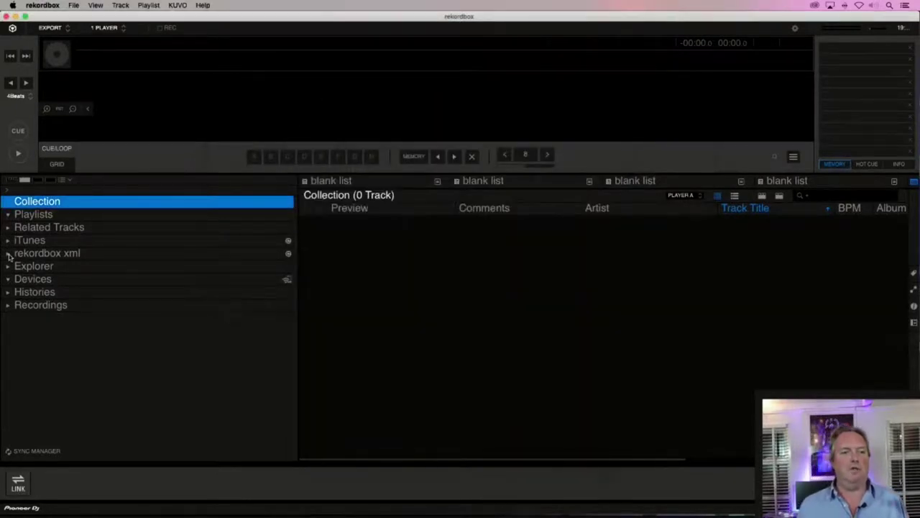
- Import the Playlists folder from rekordbox xml and open the first track in the imported testing playlist
{"action": "left_click", "coordinate": [9, 254]}
{"action": "left_click", "coordinate": [31, 279]}
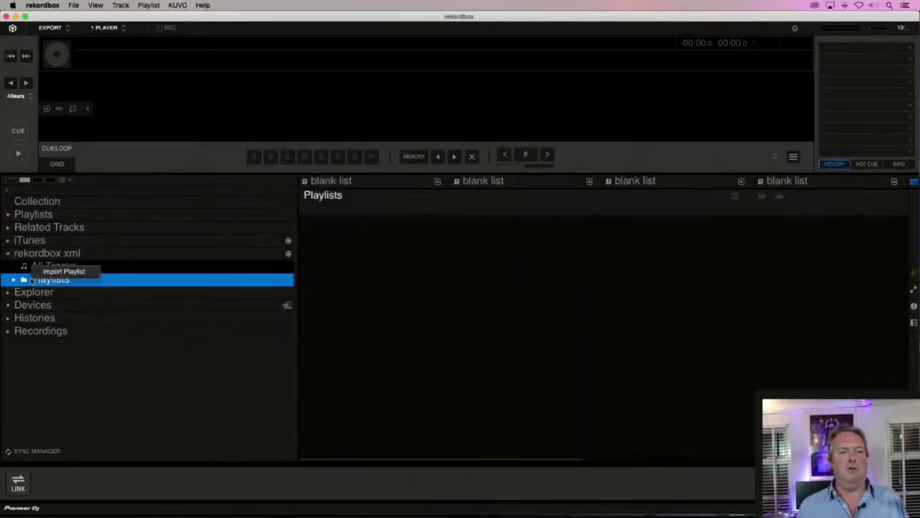
{"action": "left_click", "coordinate": [85, 271]}
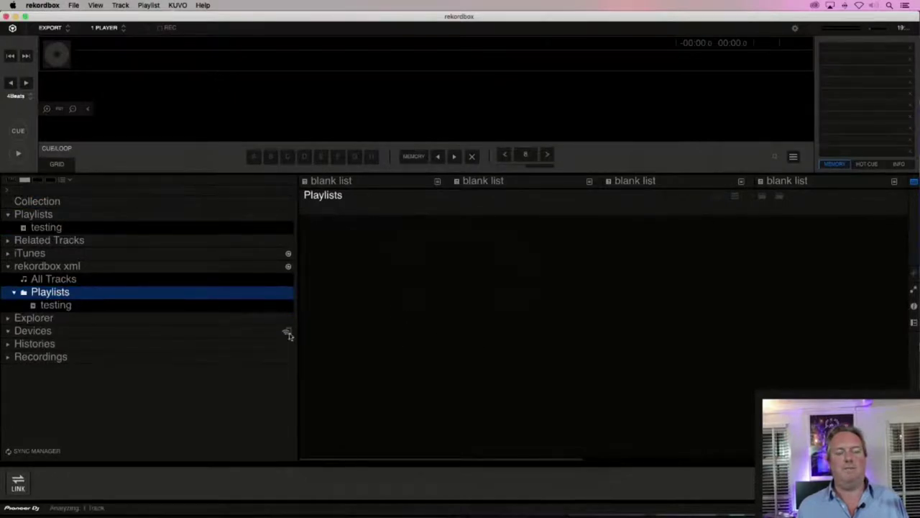
{"action": "left_click", "coordinate": [110, 229]}
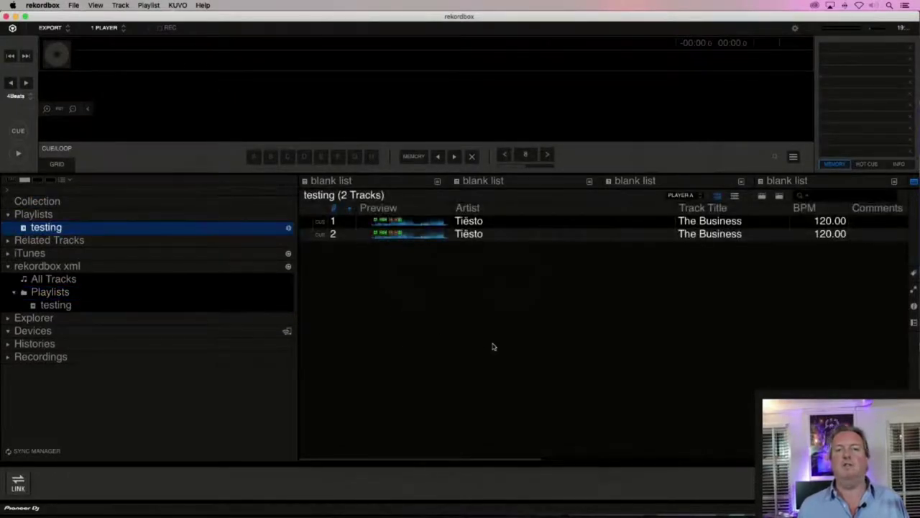
{"action": "left_click", "coordinate": [531, 222]}
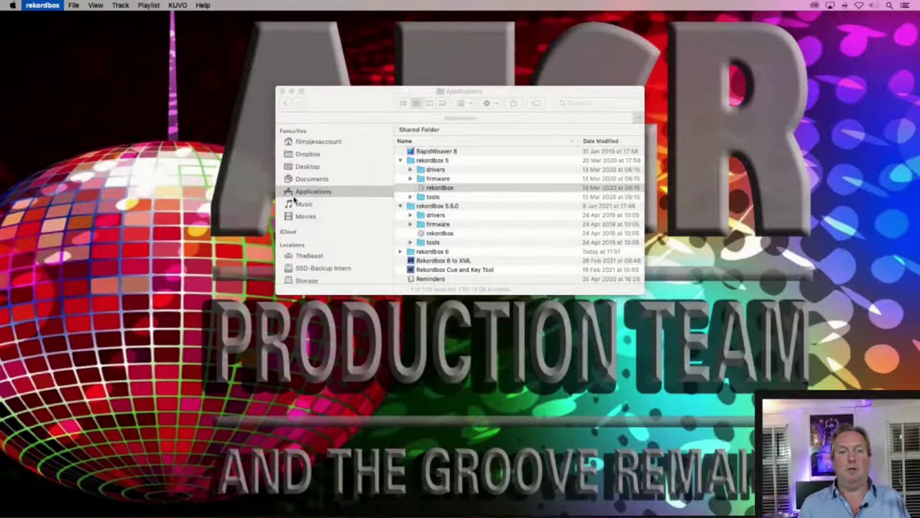
- Open a second Finder window beside the Applications window and launch rekordbox 6
{"action": "left_click_drag", "start_coordinate": [366, 96], "coordinate": [181, 93]}
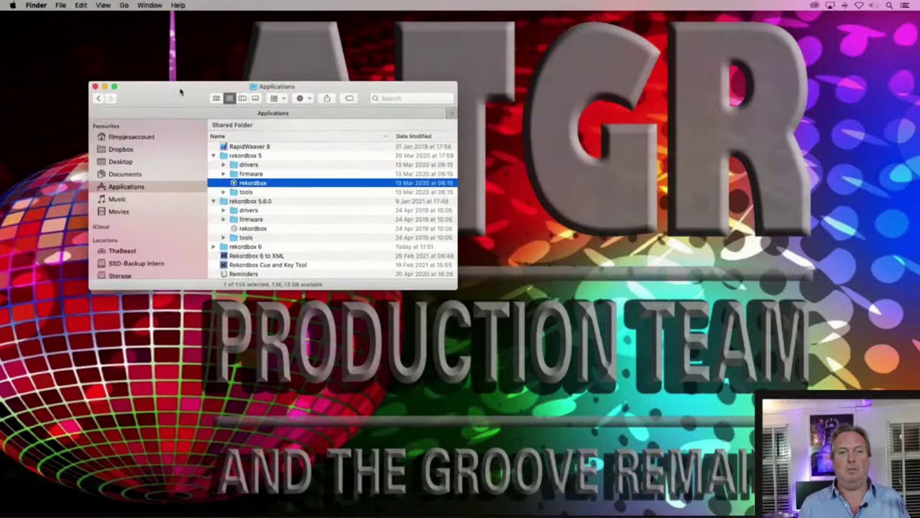
{"action": "key", "text": "super+n"}
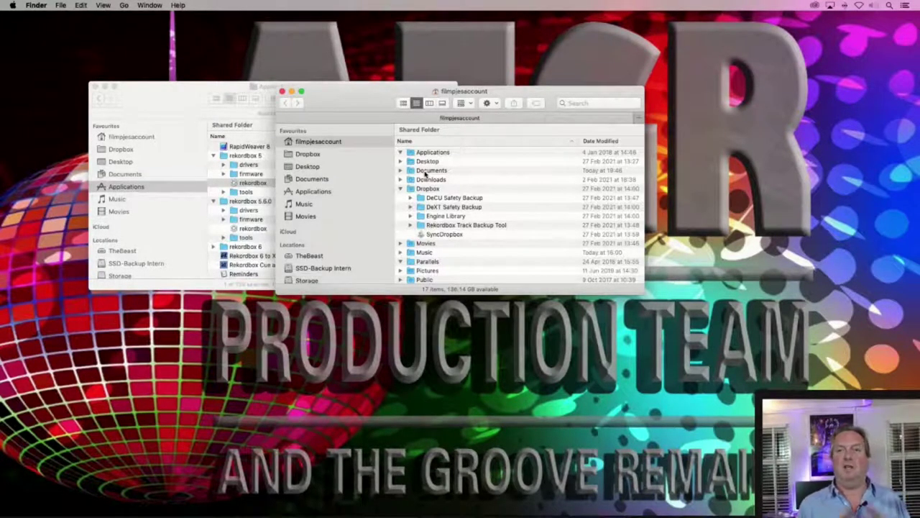
{"action": "mouse_move", "coordinate": [302, 515]}
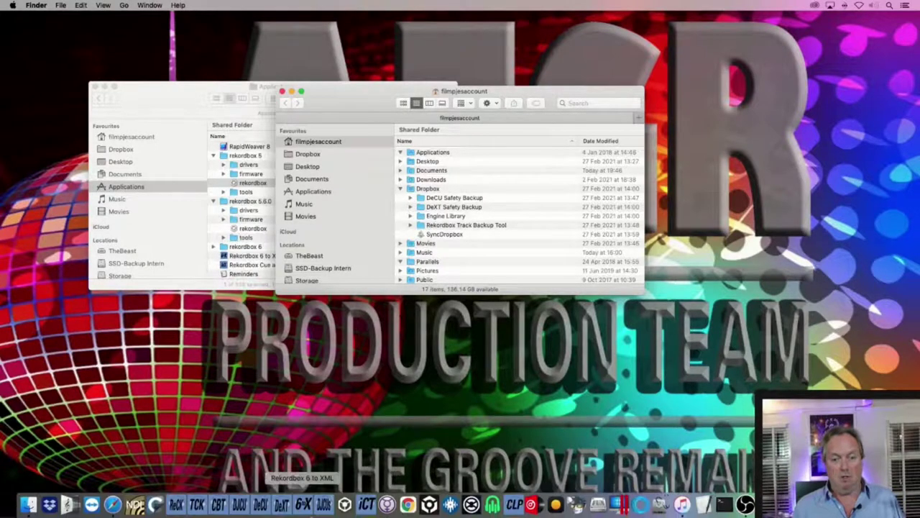
{"action": "left_click", "coordinate": [429, 504]}
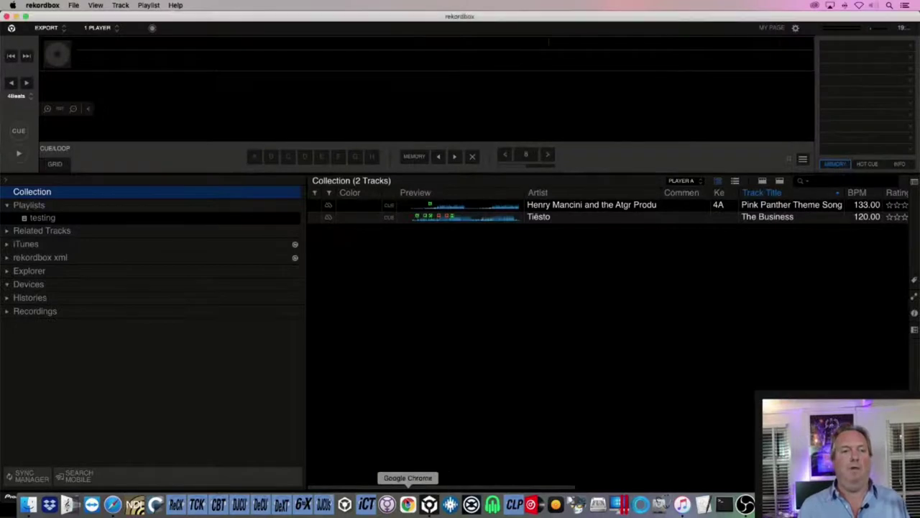
- Set the imported rekordbox xml library in the preferences to Documents/rekordbox.xml and close the preferences
{"action": "left_click", "coordinate": [42, 5]}
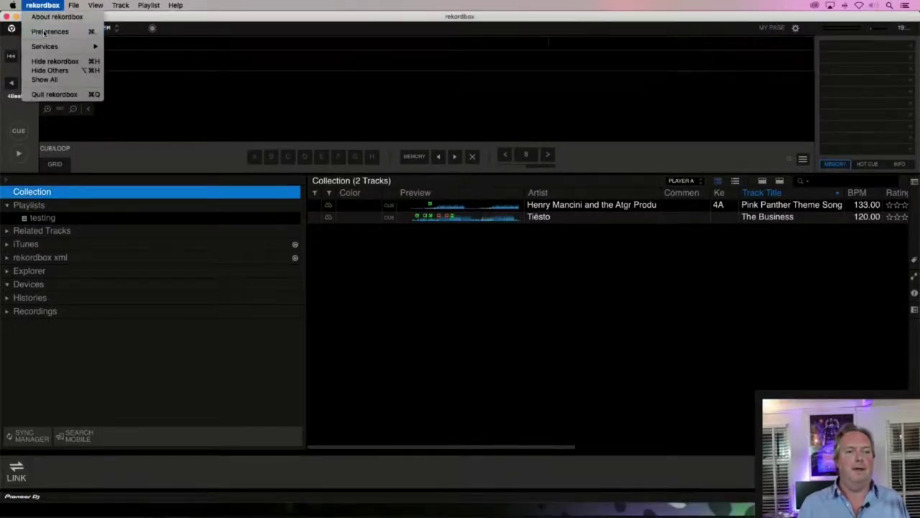
{"action": "left_click", "coordinate": [48, 31]}
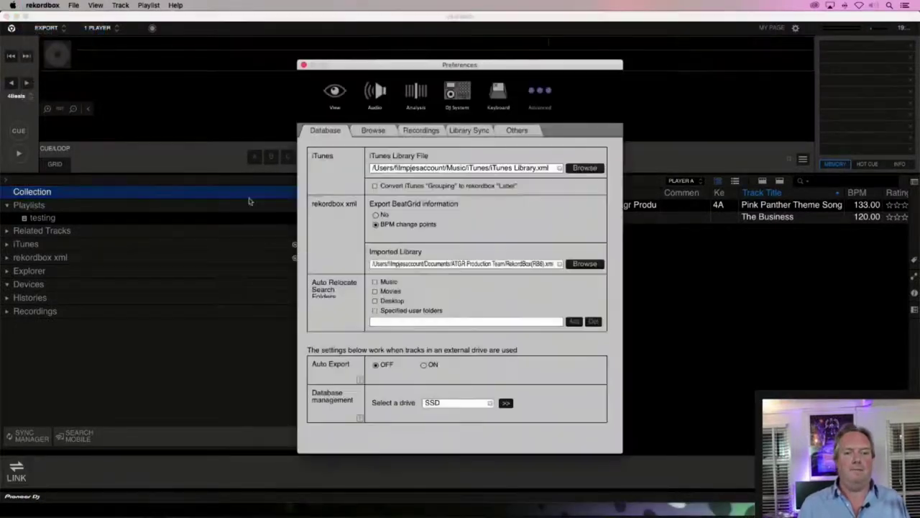
{"action": "left_click", "coordinate": [585, 264]}
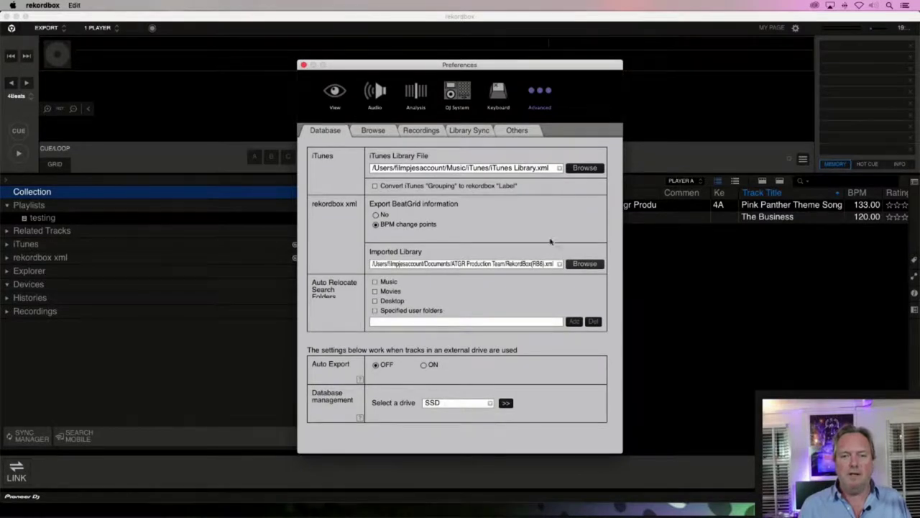
{"action": "left_click", "coordinate": [425, 94]}
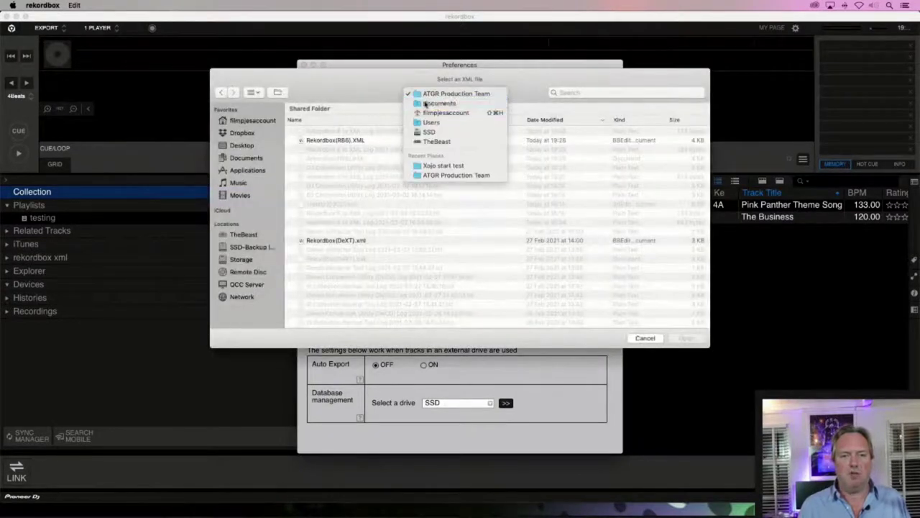
{"action": "left_click", "coordinate": [439, 103]}
{"action": "left_click", "coordinate": [335, 130]}
{"action": "double_click", "coordinate": [334, 130]}
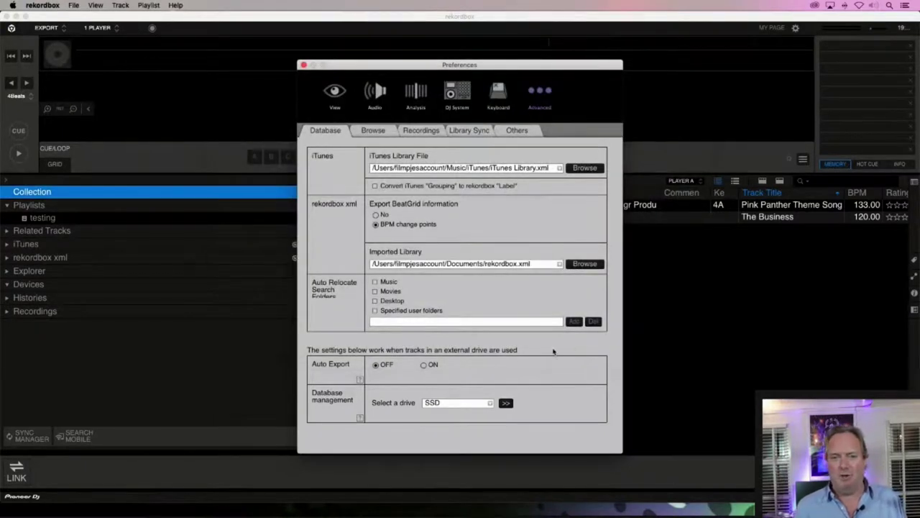
{"action": "key", "text": "super+w"}
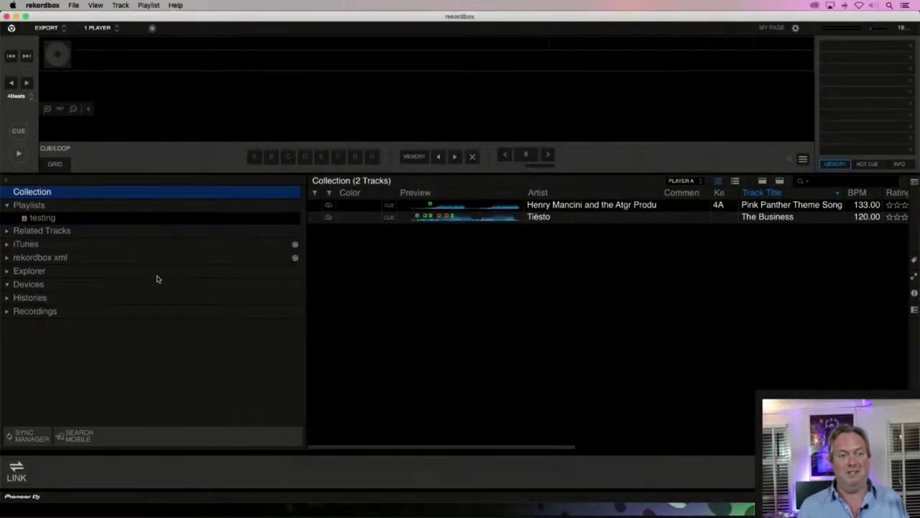
- Examine the tracks of the testing playlist under rekordbox xml, quit rekordbox 6 and return to Finder
{"action": "left_click", "coordinate": [7, 259]}
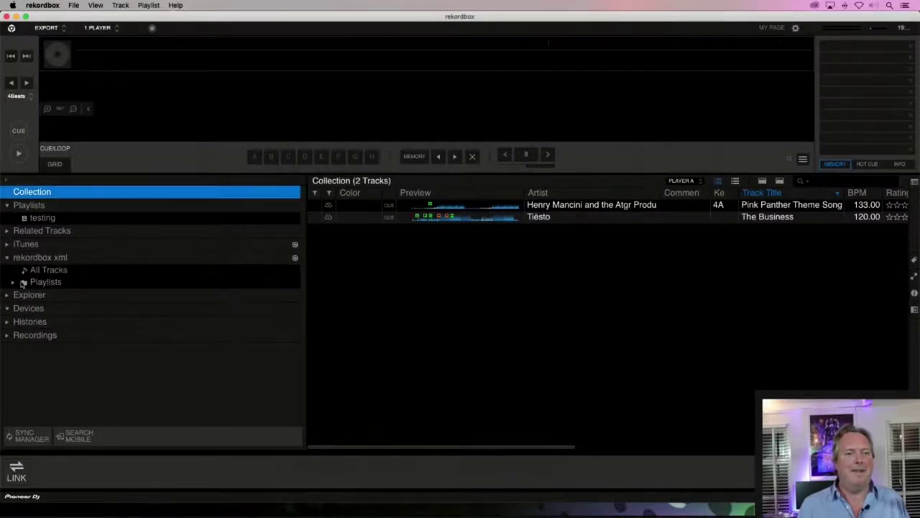
{"action": "left_click", "coordinate": [13, 283]}
{"action": "left_click", "coordinate": [41, 294]}
{"action": "left_click", "coordinate": [527, 364]}
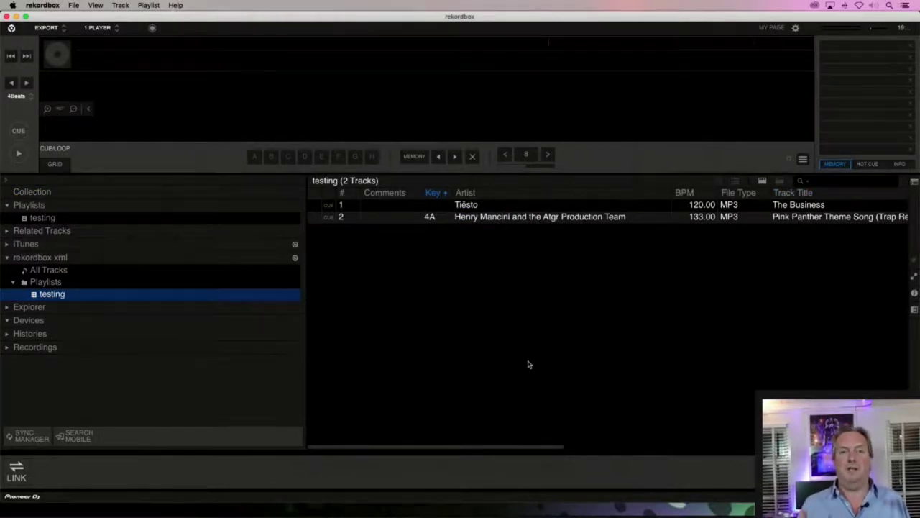
{"action": "key", "text": "super+Tab"}
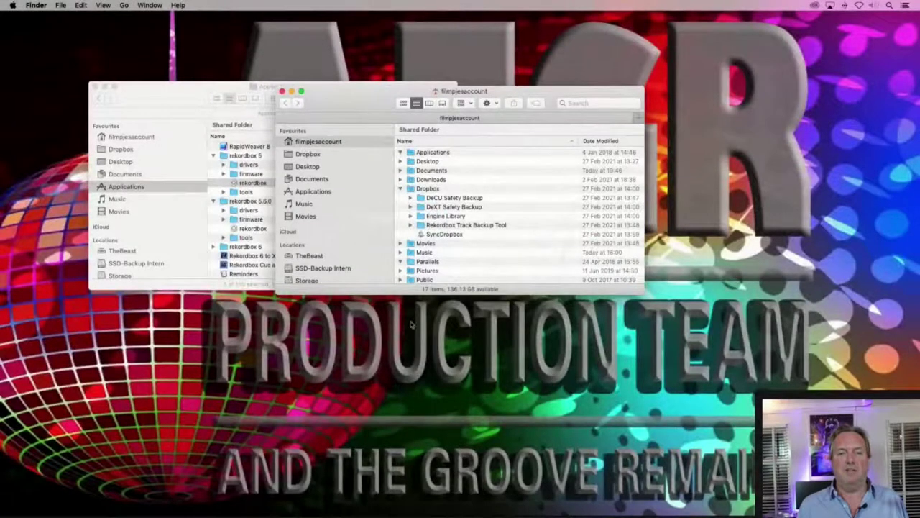
{"action": "key", "text": "super+Tab"}
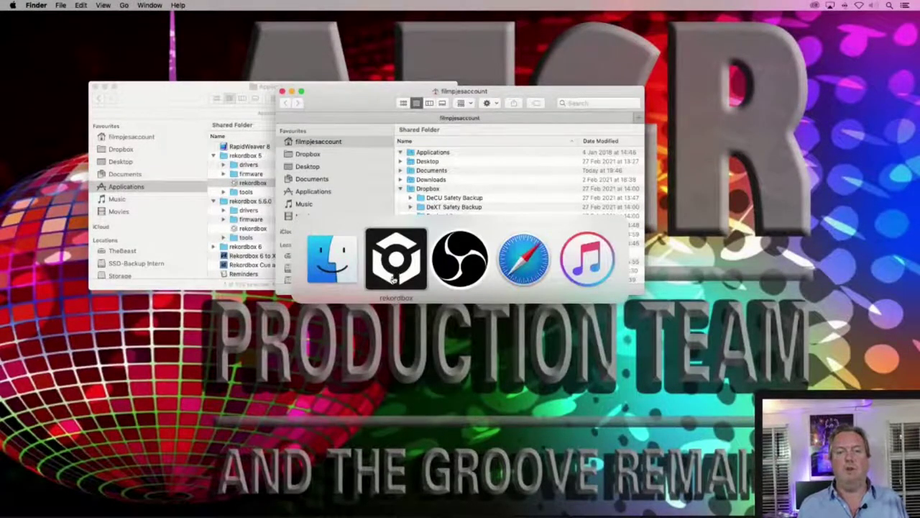
{"action": "key", "text": "super+Tab"}
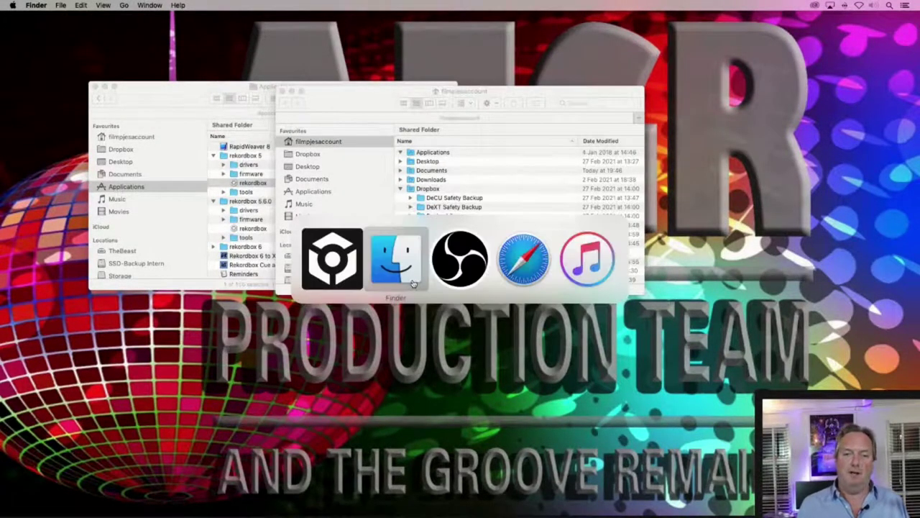
{"action": "left_click", "coordinate": [413, 283]}
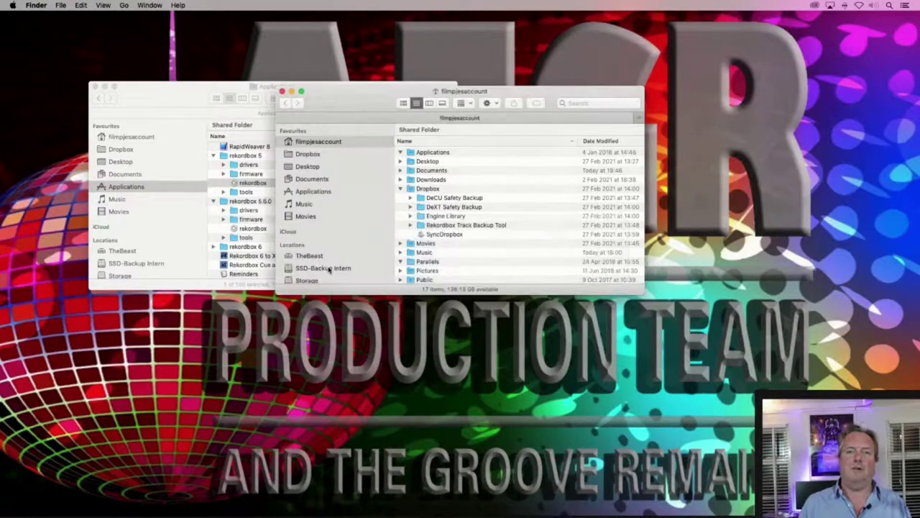
{"action": "key", "text": "super+Tab"}
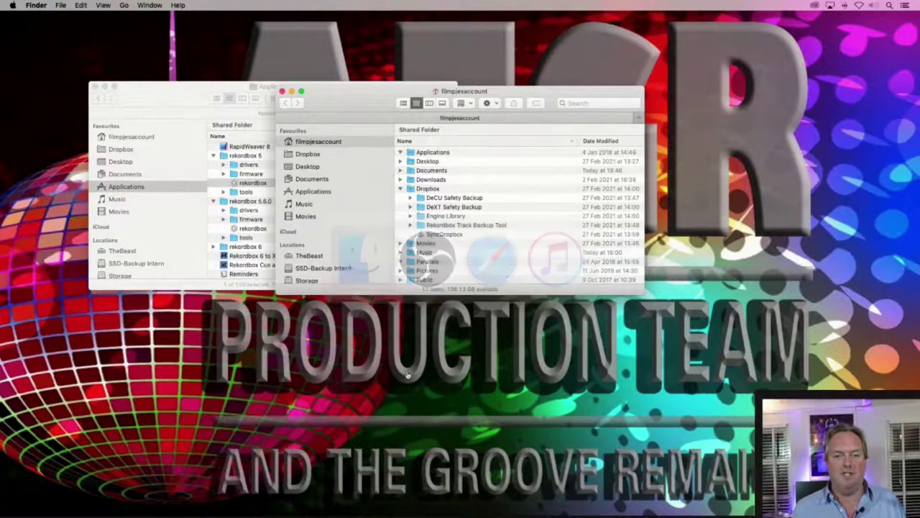
- Launch rekordbox from the rekordbox 5 folder, examine the testing playlist under rekordbox xml and quit
{"action": "left_click", "coordinate": [248, 194]}
{"action": "scroll", "coordinate": [248, 191], "scroll_direction": "down", "scroll_amount": 2}
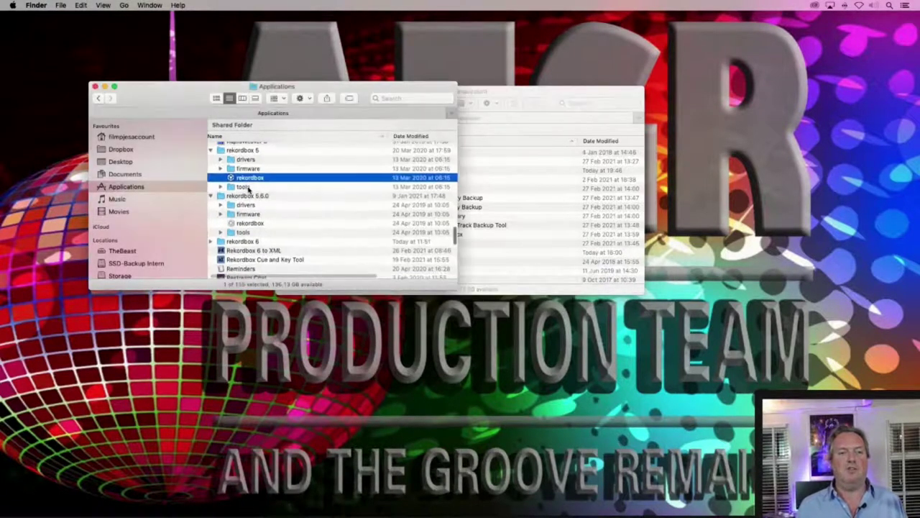
{"action": "scroll", "coordinate": [247, 188], "scroll_direction": "up", "scroll_amount": 2}
{"action": "double_click", "coordinate": [231, 196]}
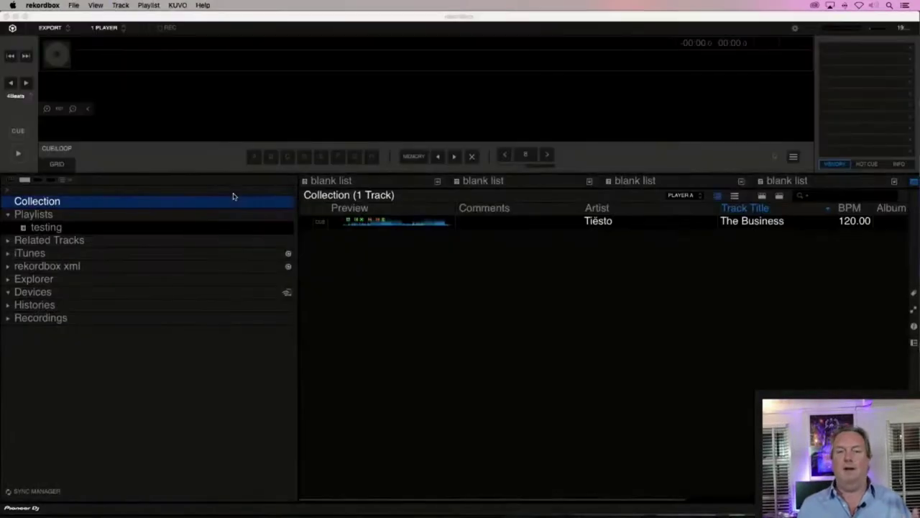
{"action": "left_click", "coordinate": [8, 267]}
{"action": "left_click", "coordinate": [48, 305]}
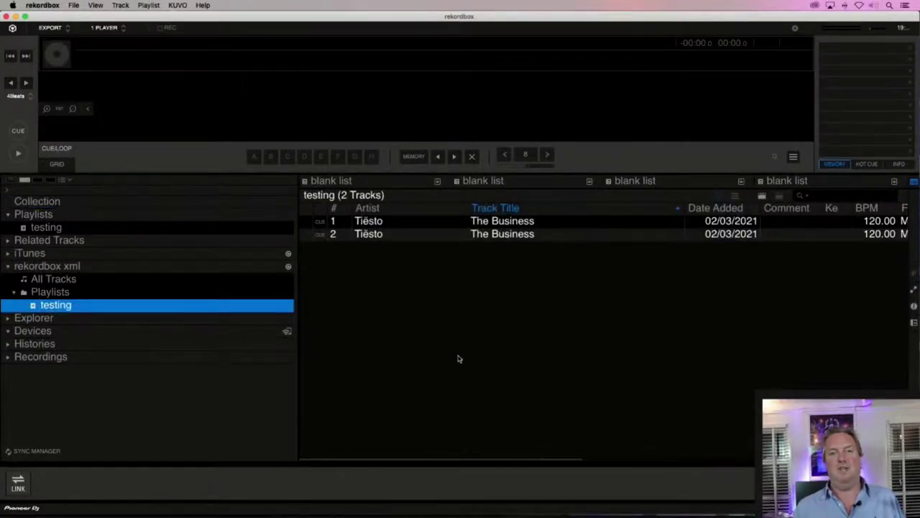
{"action": "key", "text": "super+q"}
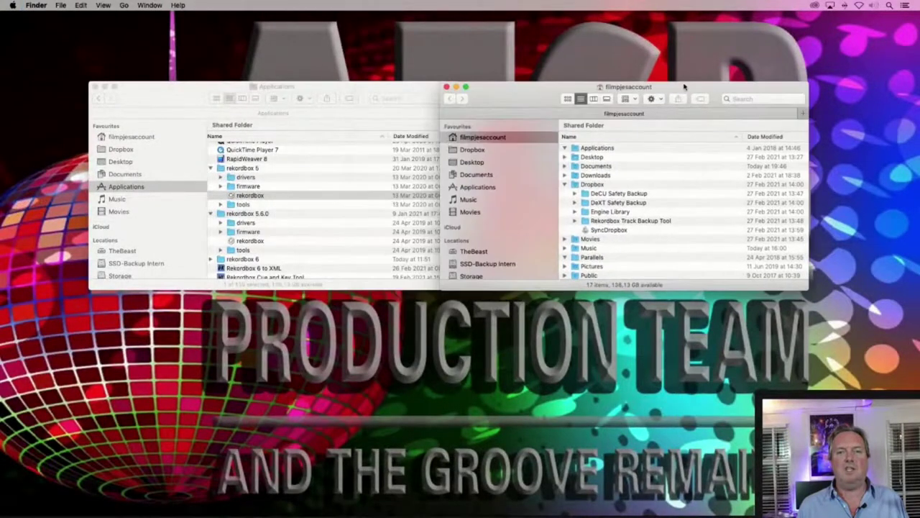
- Open rekordbox.xml from the Documents folder in BBEdit, examine its tracks and cue entries, and quit BBEdit
{"action": "double_click", "coordinate": [607, 147]}
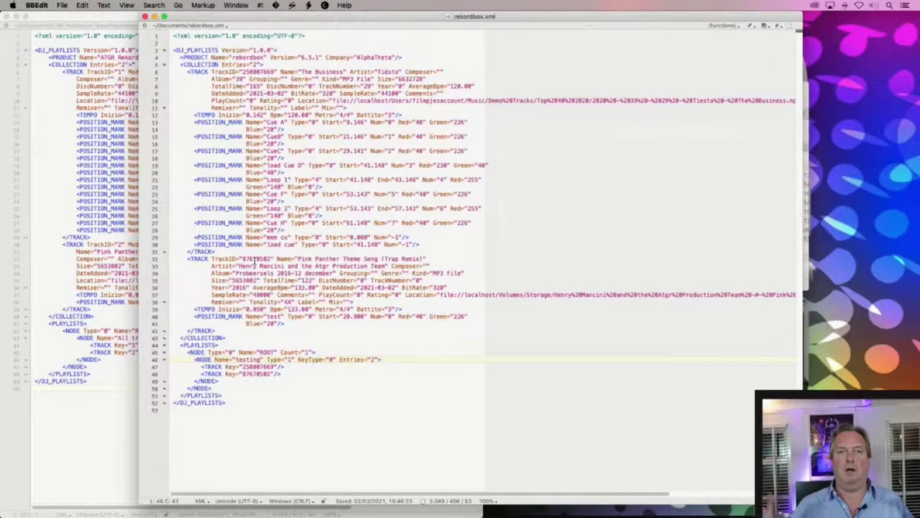
{"action": "key", "text": "super+w"}
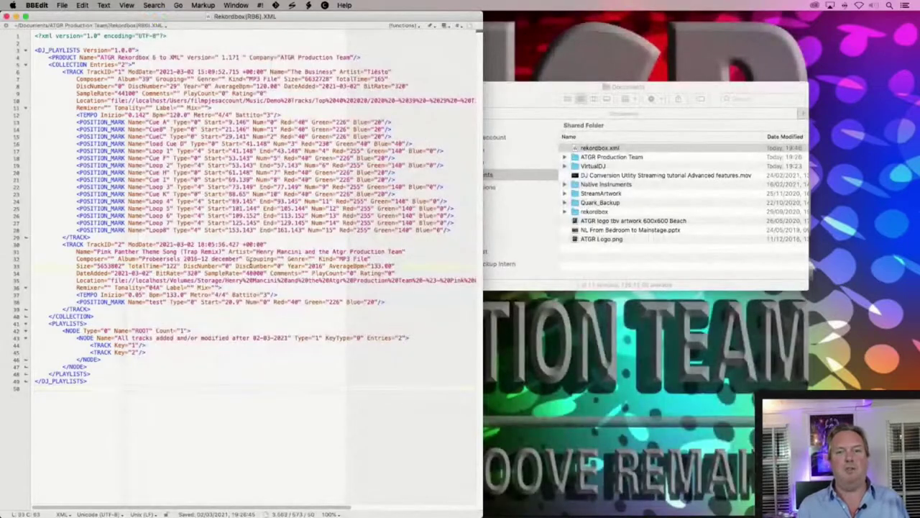
{"action": "key", "text": "super+q"}
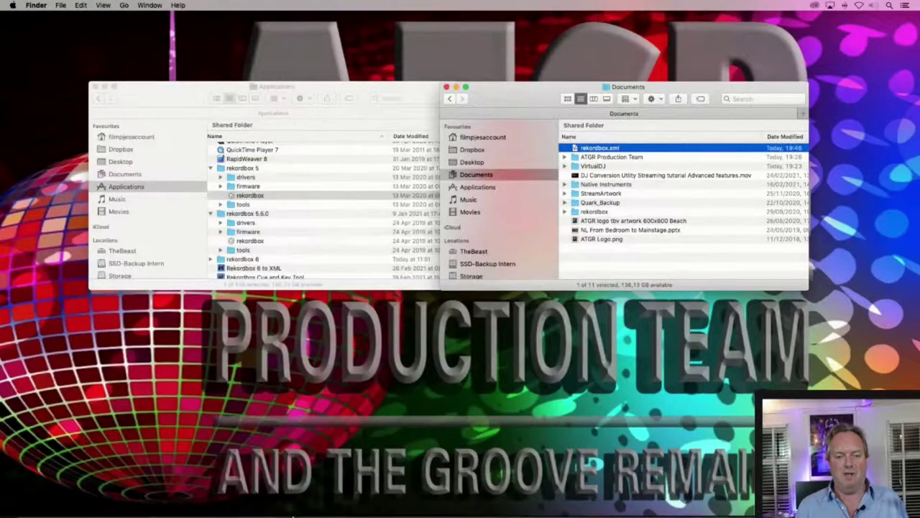
- Run the Rekordbox 6 to XML tool to export the collection and decline viewing the log
{"action": "mouse_move", "coordinate": [295, 513]}
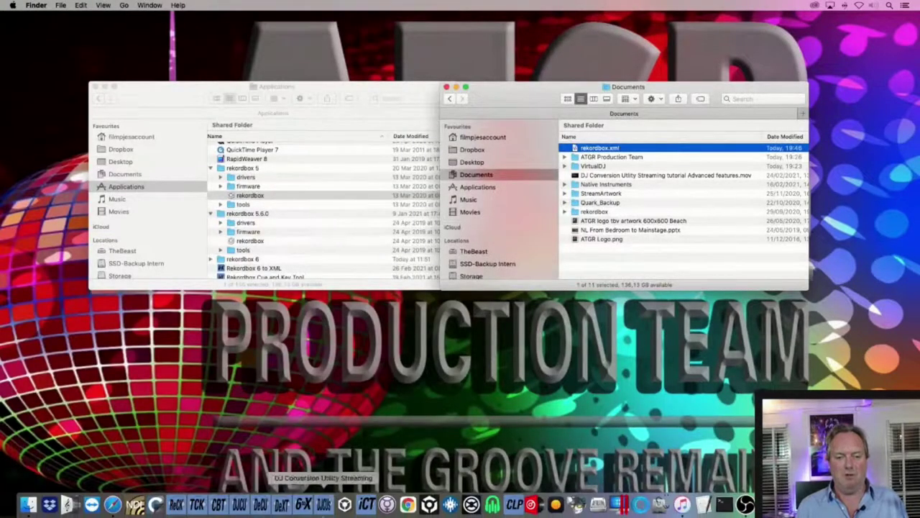
{"action": "left_click", "coordinate": [302, 506]}
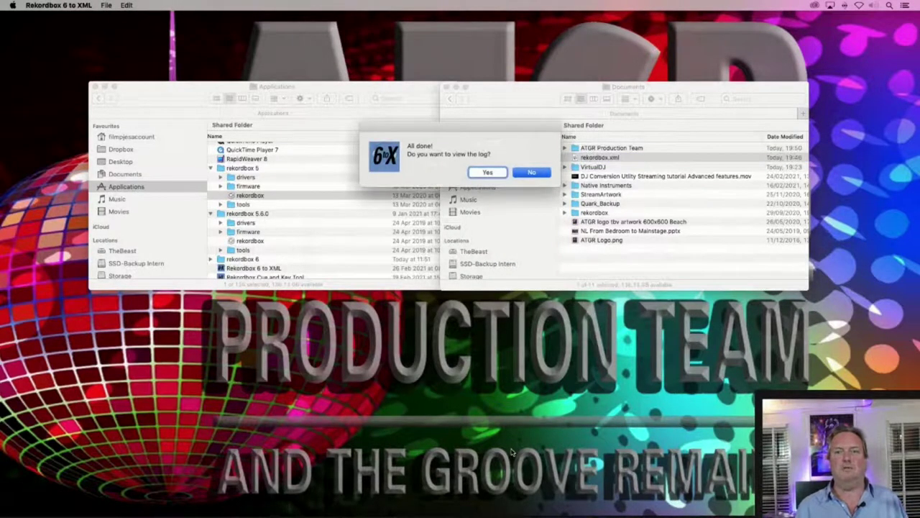
{"action": "key", "text": "Return"}
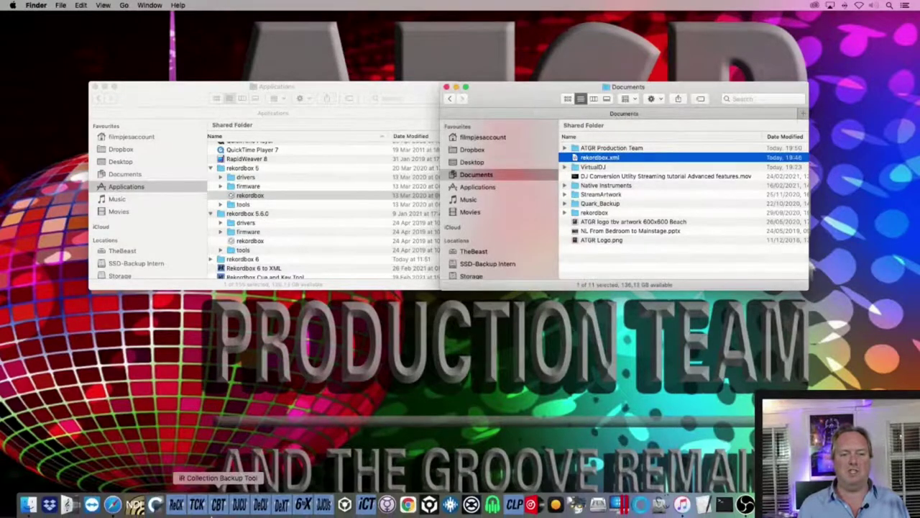
- Launch rekordbox 5.6.0, decline the update and check the imported library path in the Database preferences
{"action": "left_click", "coordinate": [345, 501]}
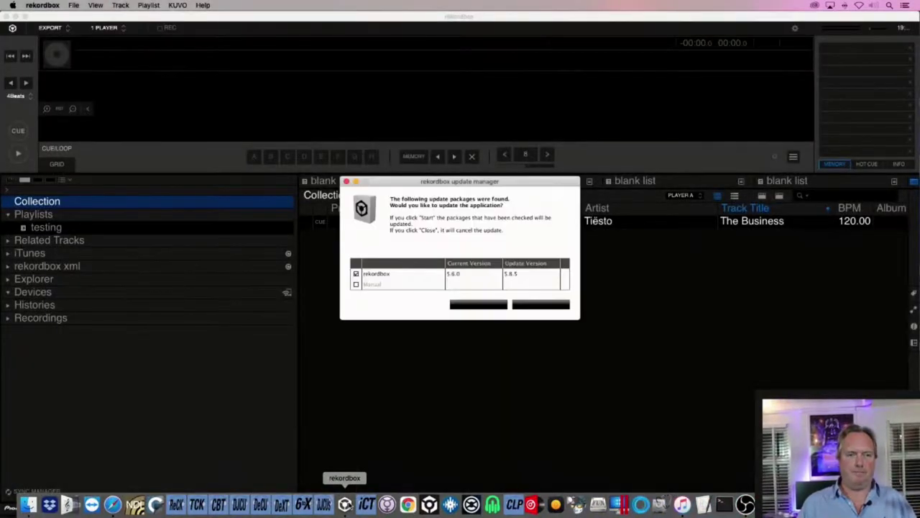
{"action": "left_click", "coordinate": [542, 305]}
{"action": "left_click", "coordinate": [33, 4]}
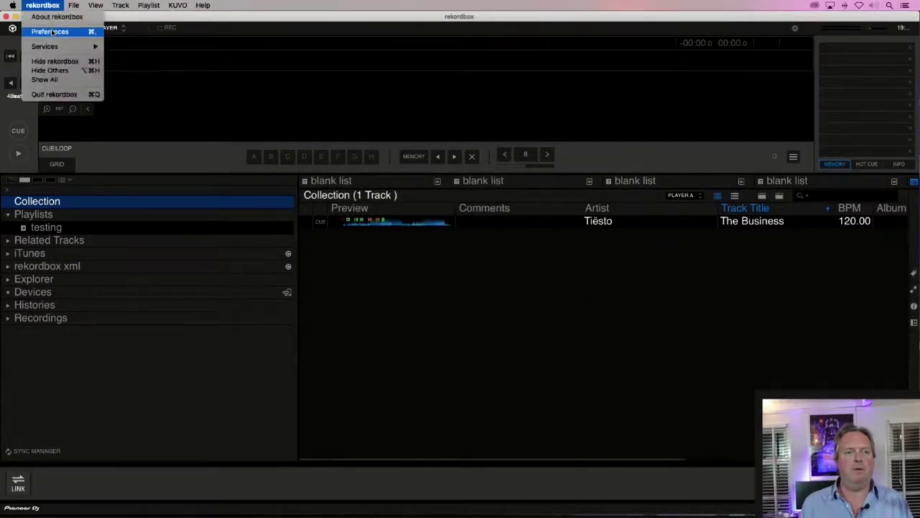
{"action": "left_click", "coordinate": [52, 31]}
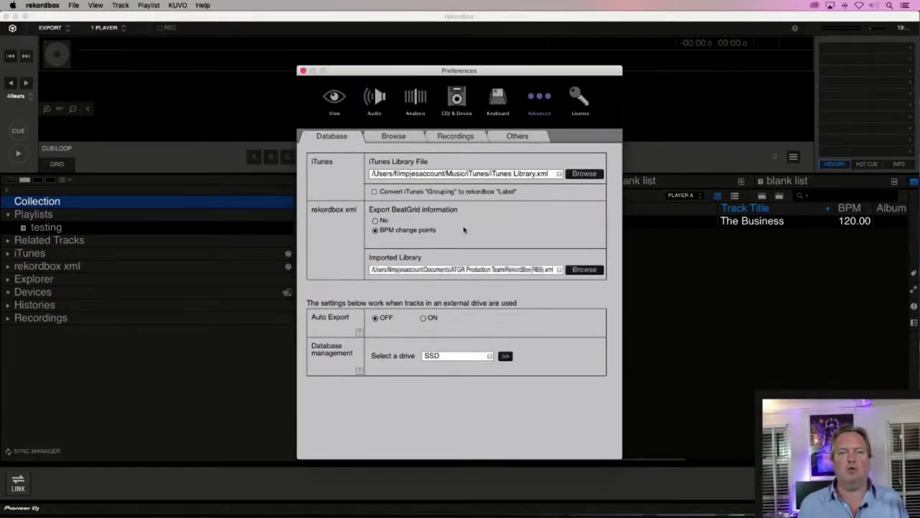
{"action": "key", "text": "super+w"}
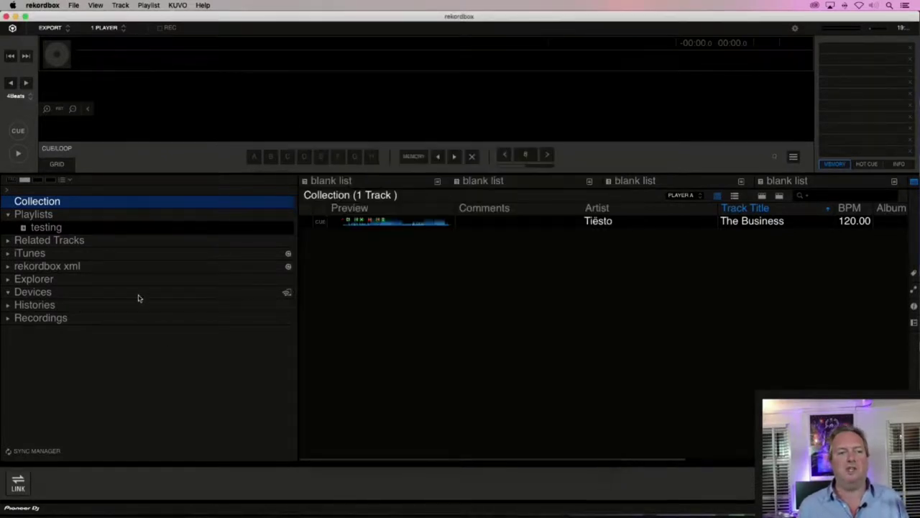
- Review the testing playlist under rekordbox xml and import its parent Playlists folder, confirming the import
{"action": "left_click", "coordinate": [8, 266]}
{"action": "left_click", "coordinate": [61, 296]}
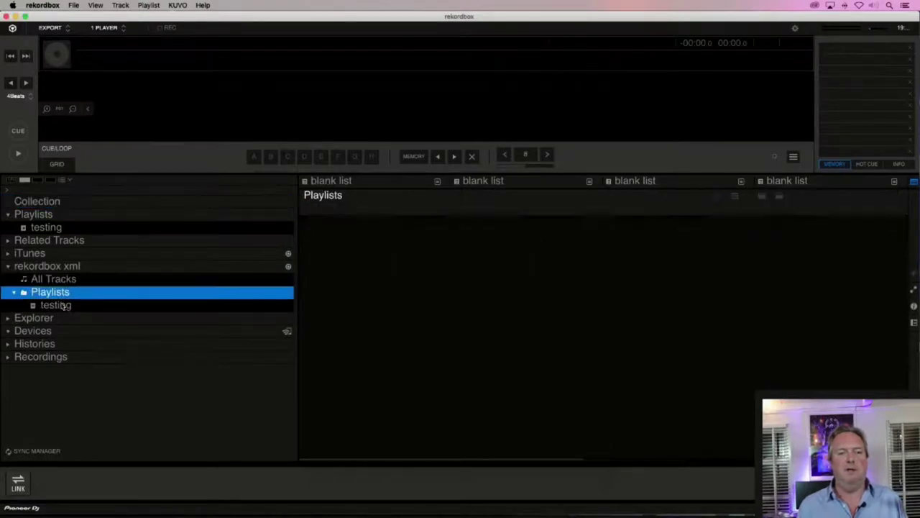
{"action": "left_click", "coordinate": [63, 306]}
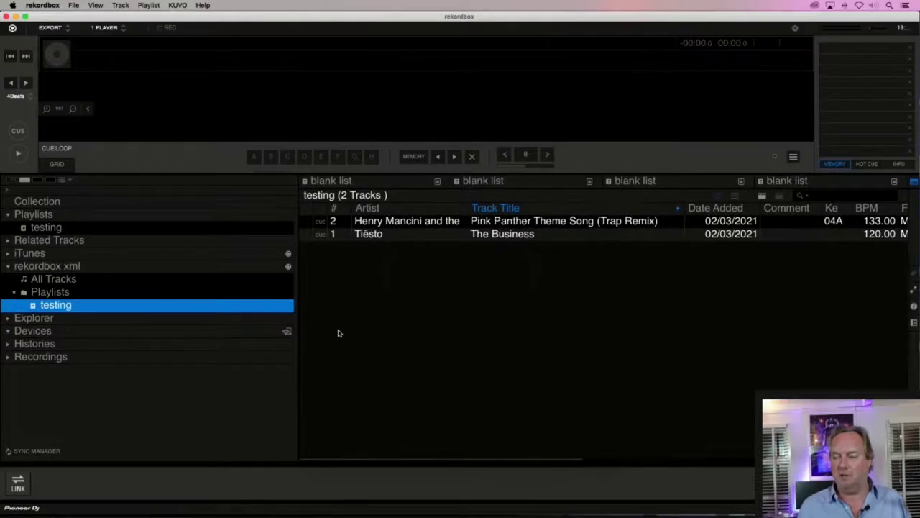
{"action": "left_click", "coordinate": [194, 296]}
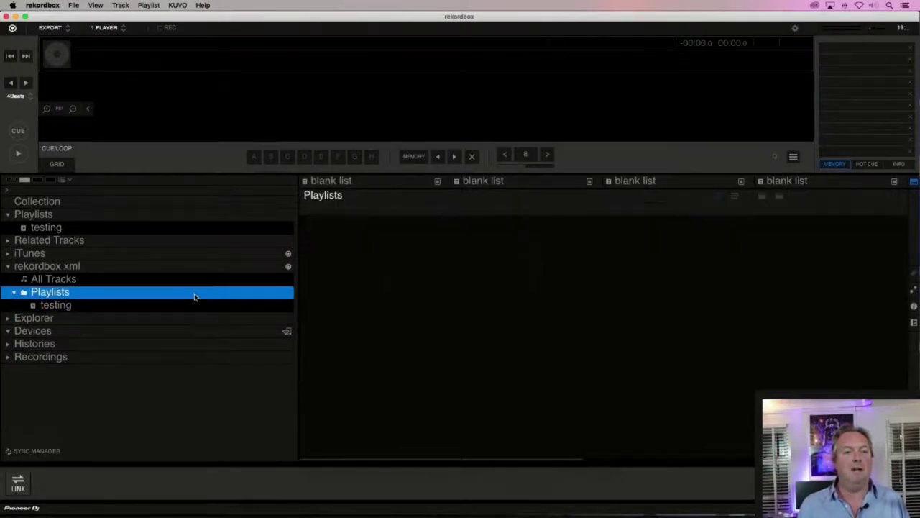
{"action": "right_click", "coordinate": [194, 296]}
{"action": "left_click", "coordinate": [238, 290]}
{"action": "left_click", "coordinate": [434, 294]}
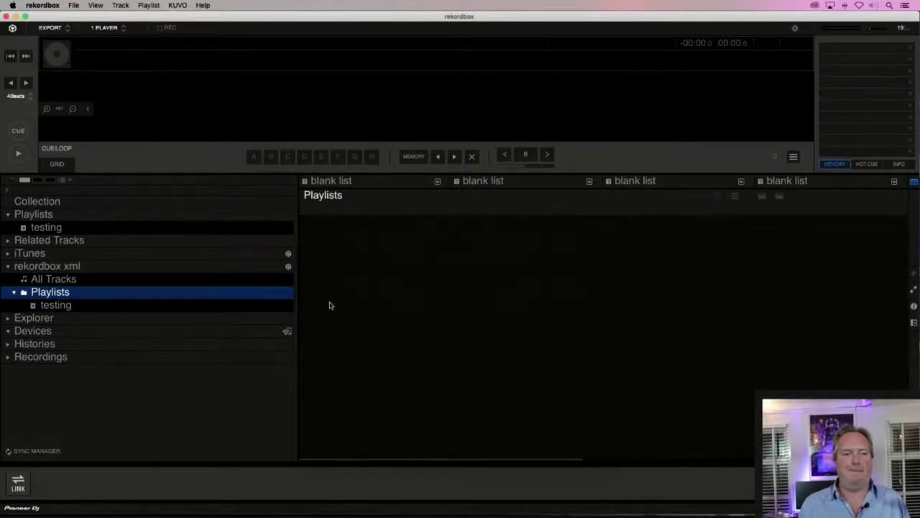
- Show the imported testing playlist, switch to rekordbox 6 and load Pink Panther Theme Song (Trap Remix) onto the player
{"action": "left_click", "coordinate": [132, 229]}
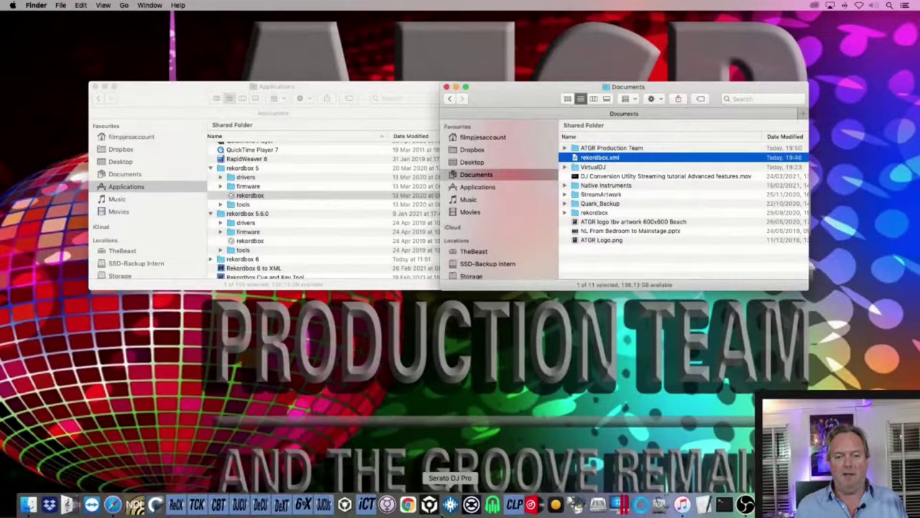
{"action": "left_click", "coordinate": [429, 505]}
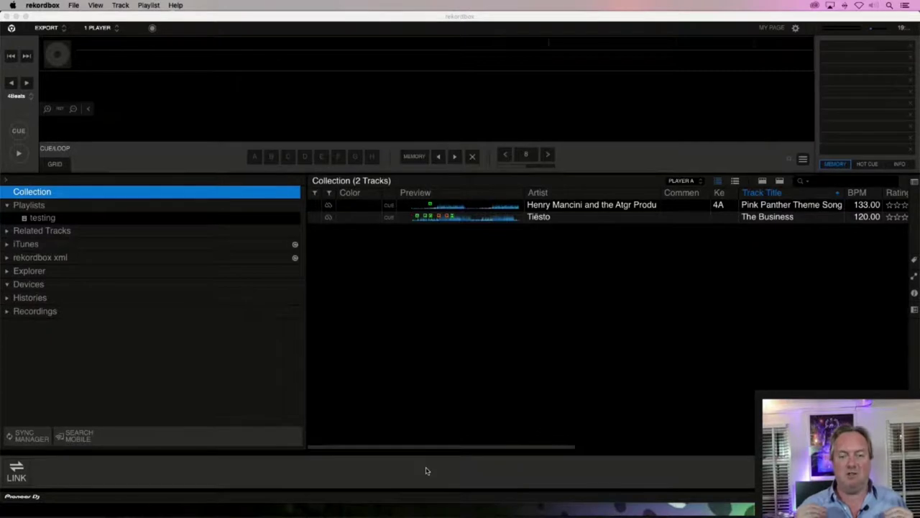
{"action": "left_click_drag", "start_coordinate": [555, 205], "coordinate": [464, 108]}
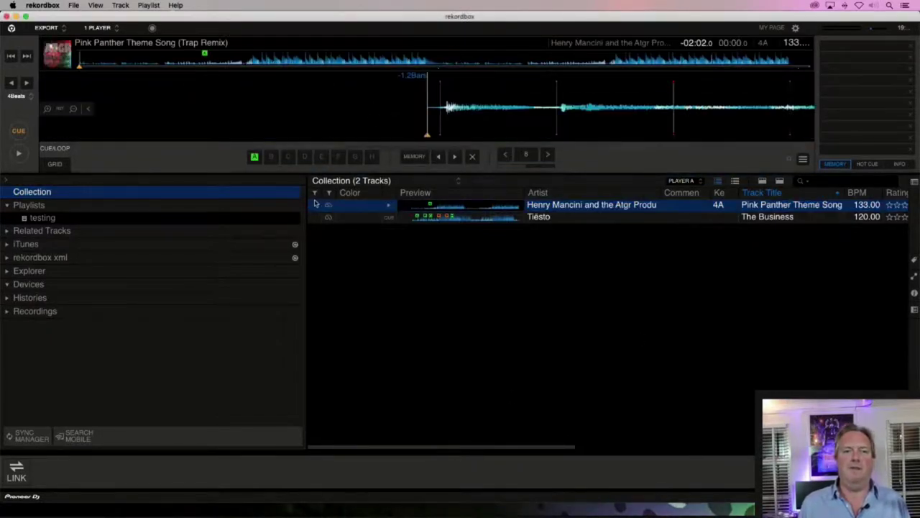
- Set an 8-beat loop at 00:28.0 in Pink Panther Theme Song, store it as hot cue E, and leave rekordbox 6
{"action": "left_click", "coordinate": [249, 63]}
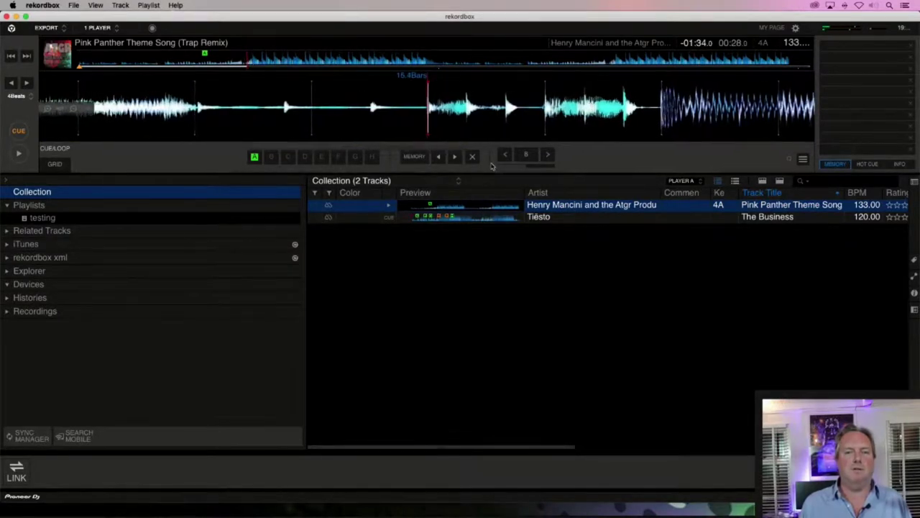
{"action": "left_click", "coordinate": [519, 156]}
{"action": "left_click", "coordinate": [320, 156]}
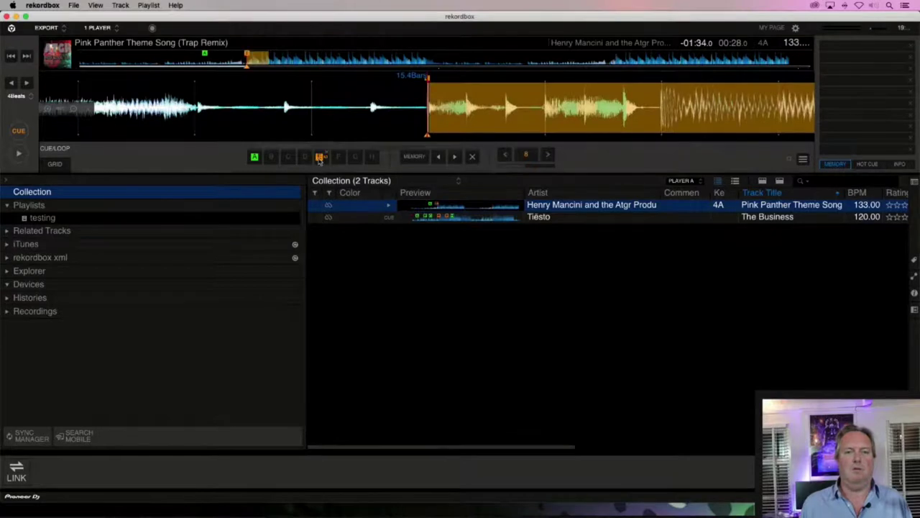
{"action": "left_click", "coordinate": [524, 261]}
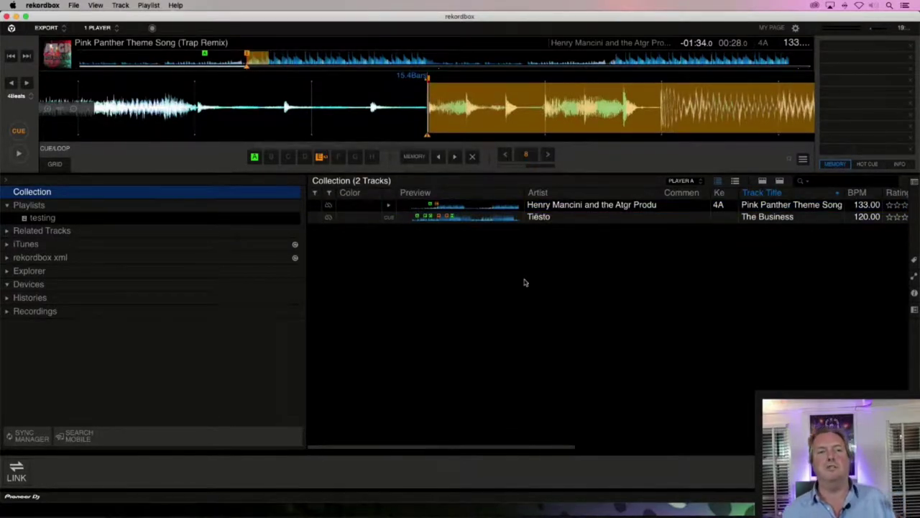
{"action": "key", "text": "super+m"}
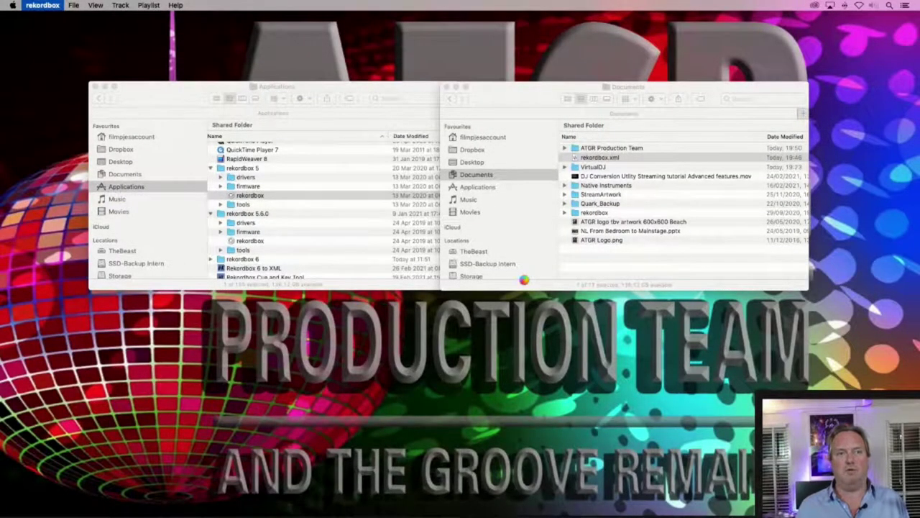
- Run the Rekordbox 6 to XML tool to export the updated collection and decline viewing the log
{"action": "left_click", "coordinate": [364, 408]}
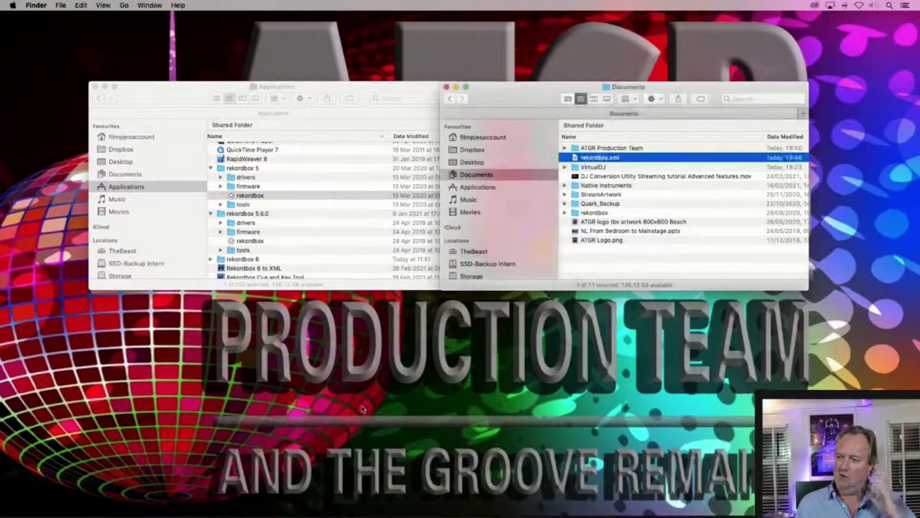
{"action": "mouse_move", "coordinate": [166, 503]}
{"action": "left_click", "coordinate": [302, 503]}
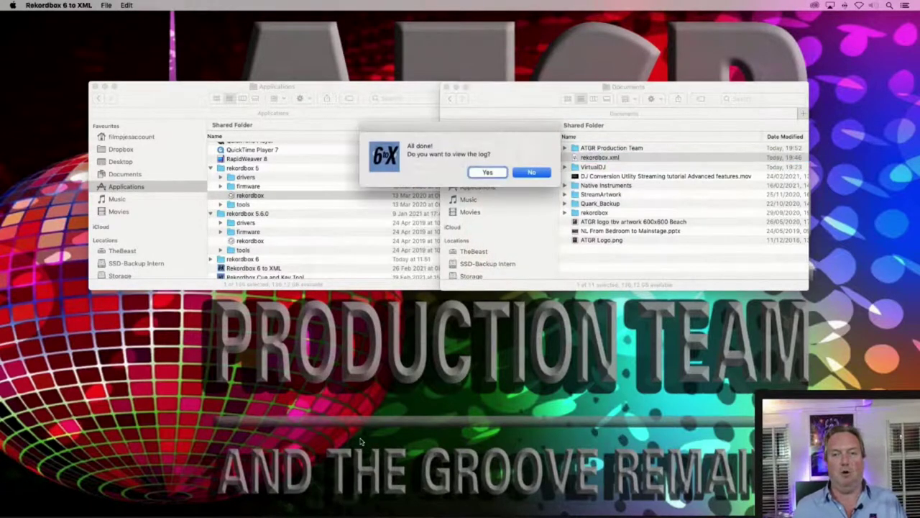
{"action": "key", "text": "Return"}
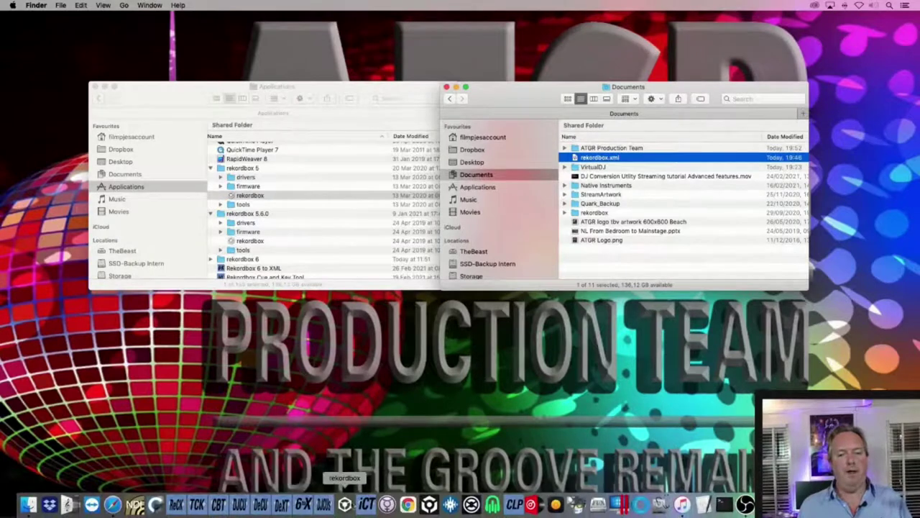
{"action": "left_click", "coordinate": [345, 503]}
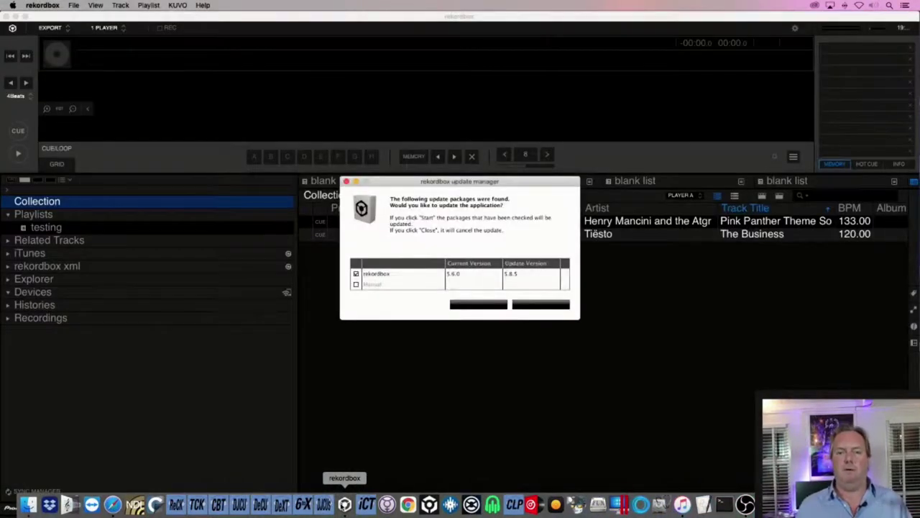
{"action": "left_click", "coordinate": [541, 305]}
{"action": "key", "text": "super+q"}
- Launch rekordbox from the rekordbox 5 folder and import the Playlists folder under rekordbox xml, replacing the existing lists
{"action": "left_click", "coordinate": [260, 196]}
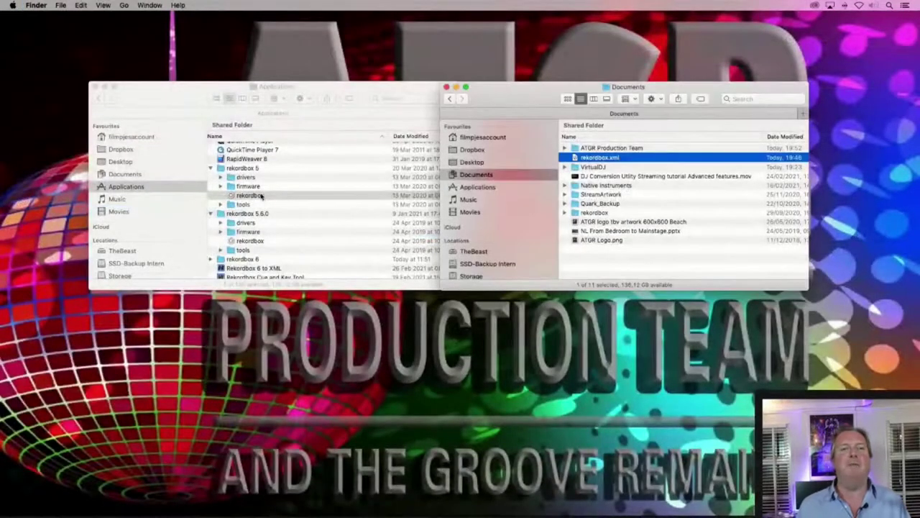
{"action": "double_click", "coordinate": [261, 198]}
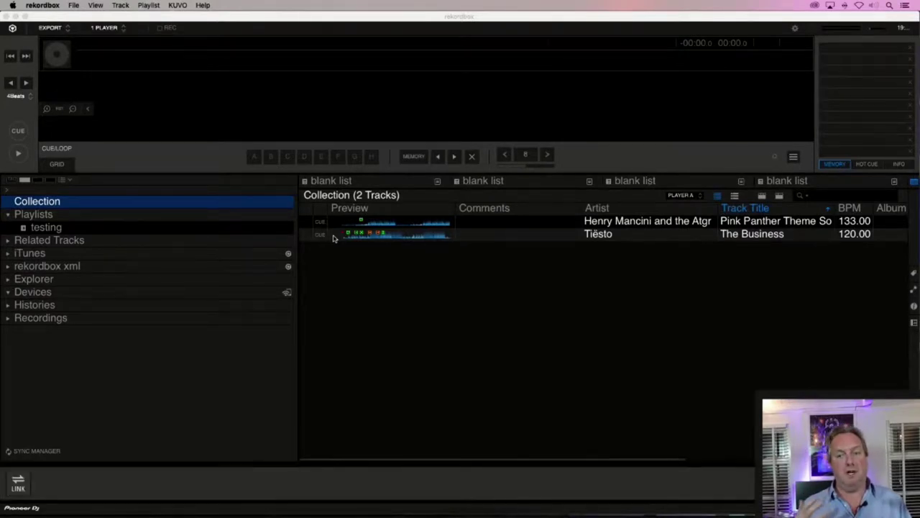
{"action": "left_click", "coordinate": [8, 266]}
{"action": "left_click_drag", "start_coordinate": [43, 292], "coordinate": [105, 292]}
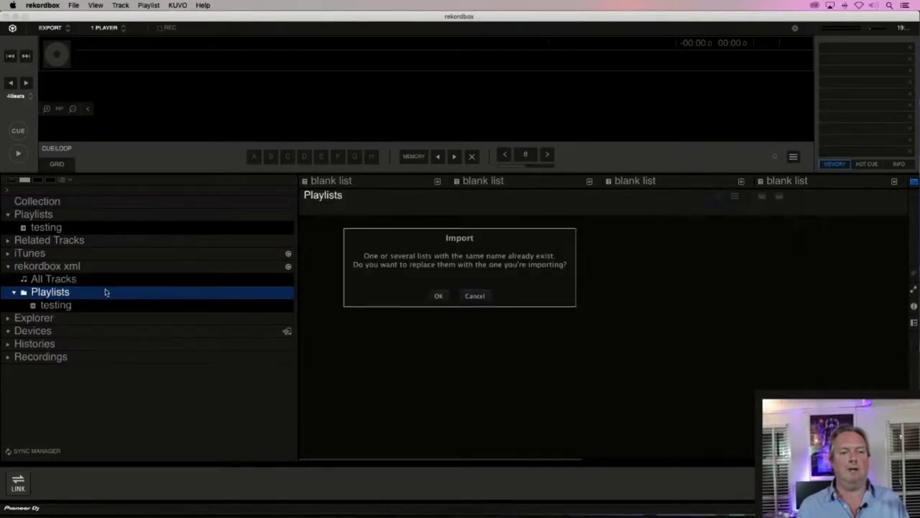
{"action": "left_click", "coordinate": [439, 296]}
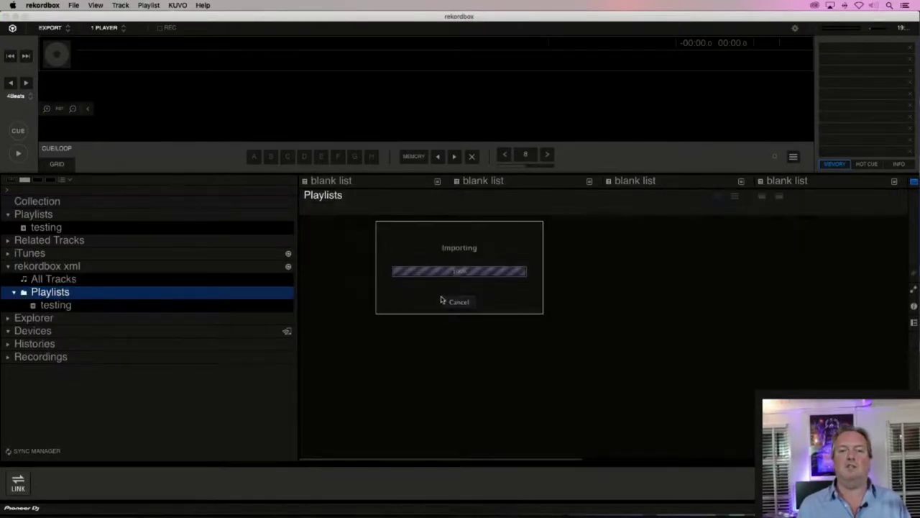
- Load Pink Panther Theme Song from the imported testing playlist to check its hot cues, and return to Finder
{"action": "left_click", "coordinate": [110, 229]}
{"action": "left_click_drag", "start_coordinate": [511, 237], "coordinate": [417, 101]}
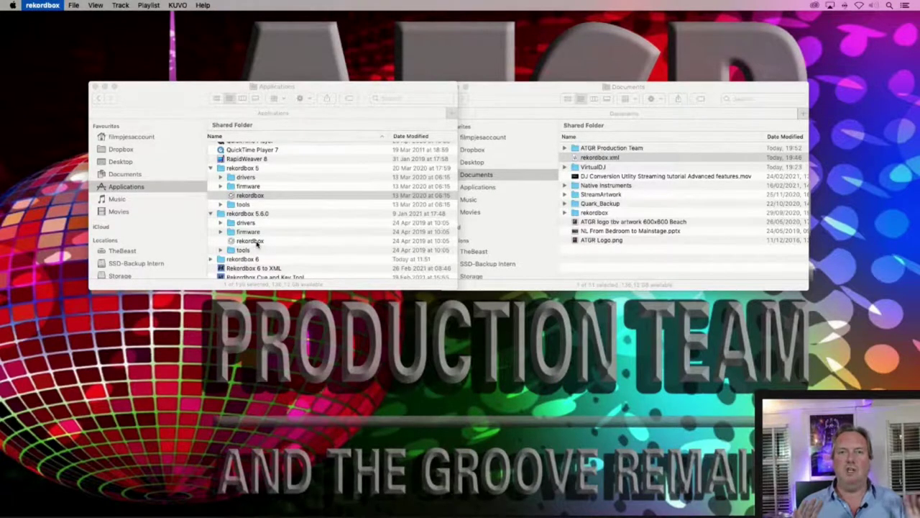
{"action": "key", "text": "super+Tab"}
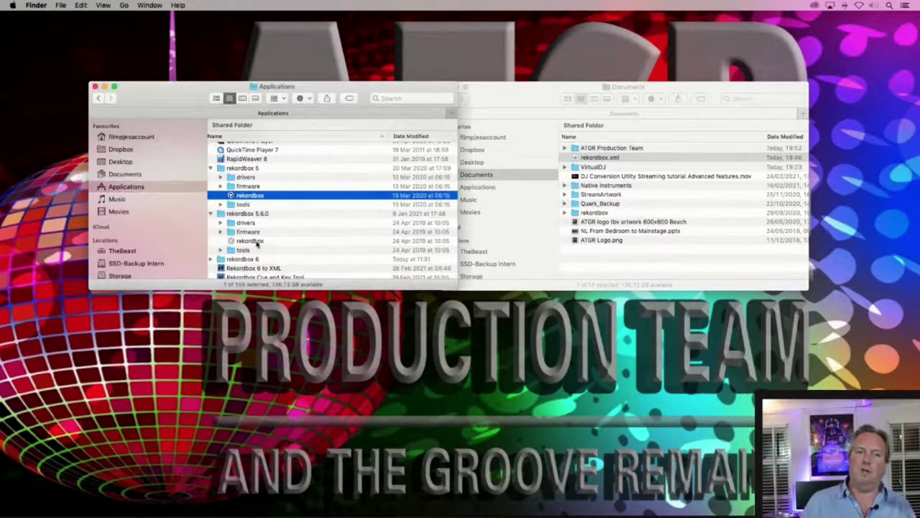
- Launch rekordbox 5.6.0, decline the update, and import the Playlists folder under rekordbox xml, replacing the existing lists
{"action": "double_click", "coordinate": [257, 241]}
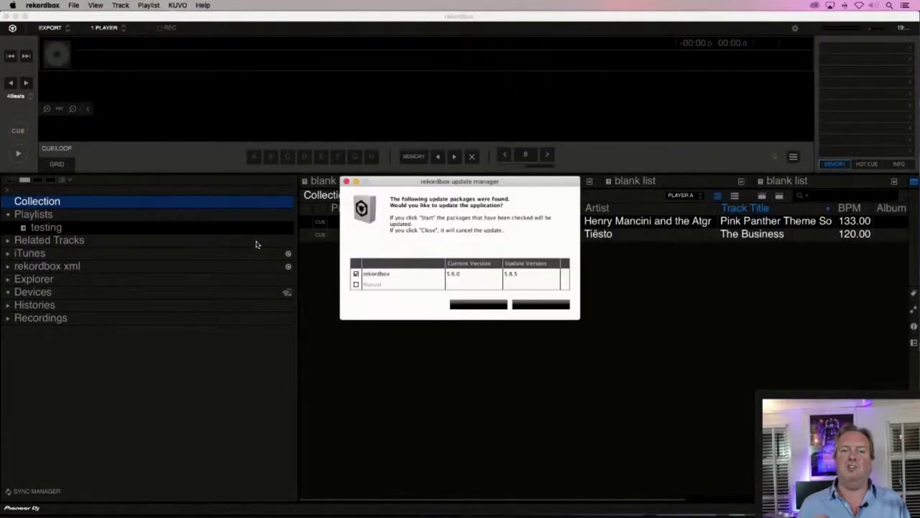
{"action": "left_click", "coordinate": [552, 306]}
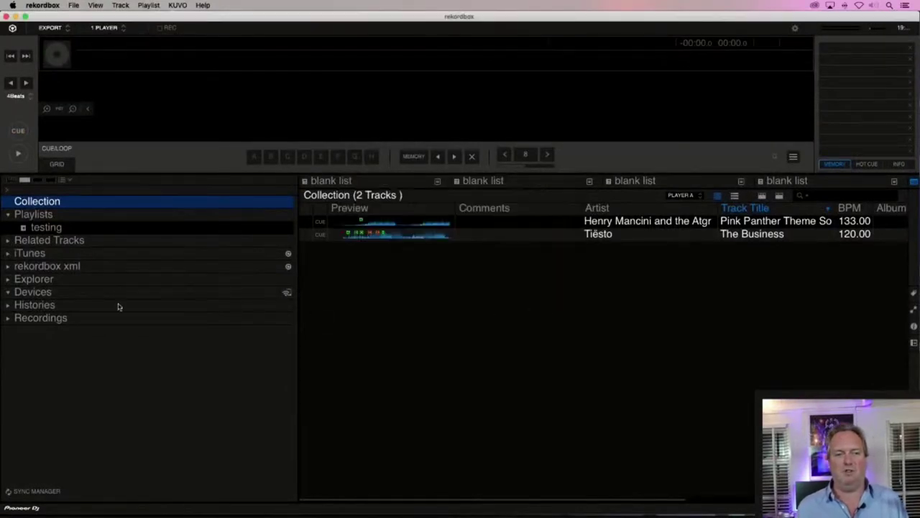
{"action": "left_click", "coordinate": [9, 266]}
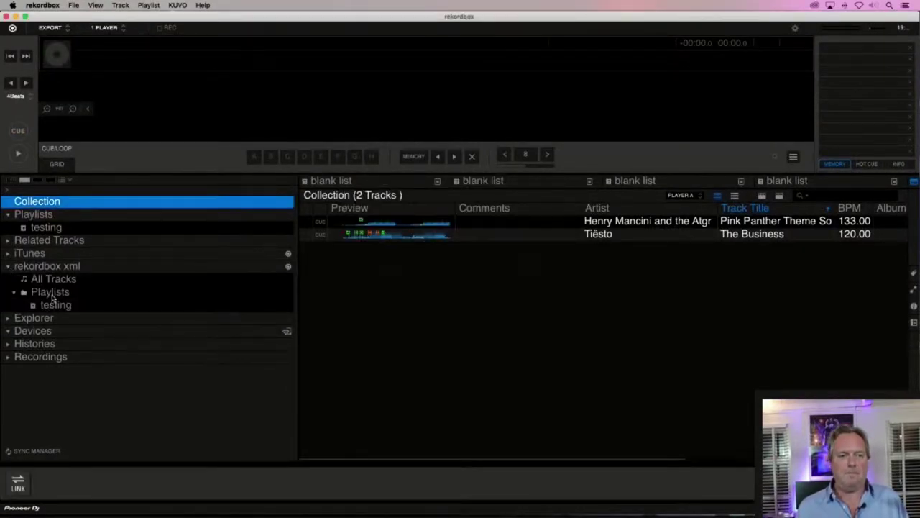
{"action": "left_click", "coordinate": [51, 295]}
{"action": "left_click_drag", "start_coordinate": [60, 304], "coordinate": [86, 293]}
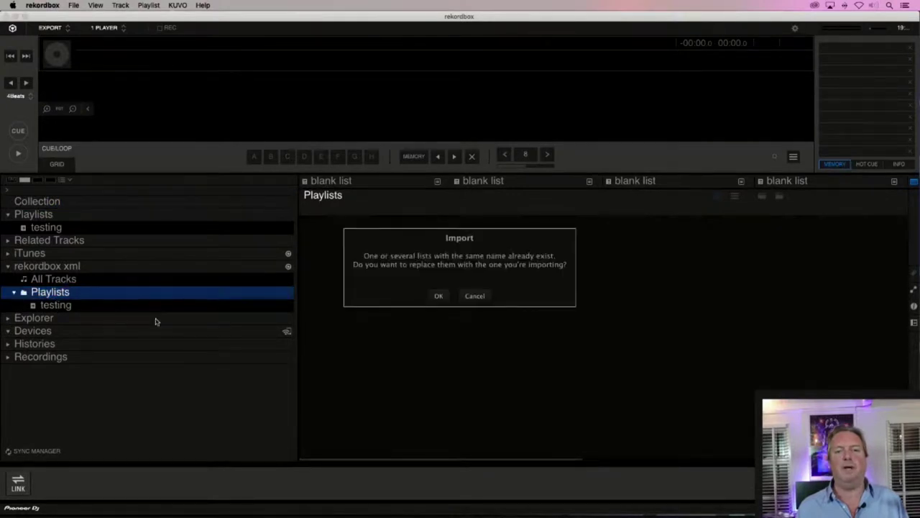
{"action": "left_click", "coordinate": [441, 296]}
- Load Pink Panther Theme Song from the testing playlist in rekordbox 5.6.0, check its hot cues and quit
{"action": "left_click", "coordinate": [128, 225]}
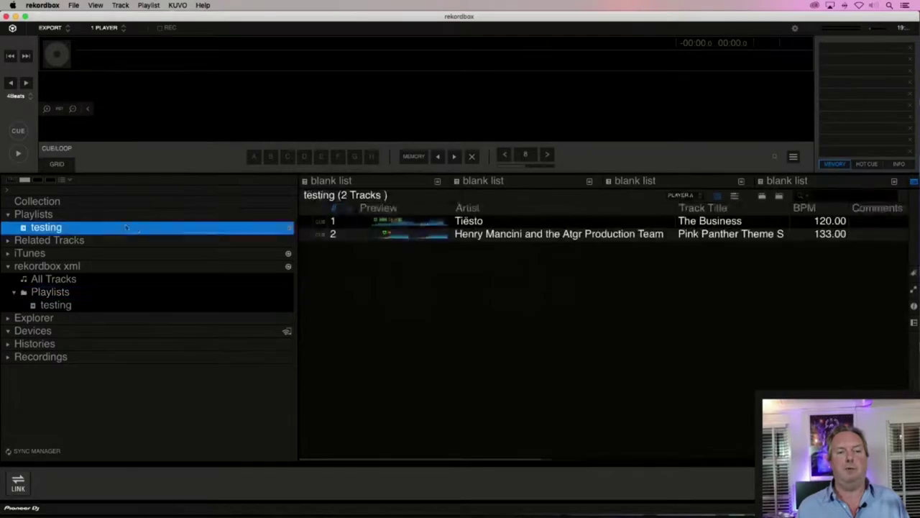
{"action": "left_click_drag", "start_coordinate": [385, 237], "coordinate": [392, 94]}
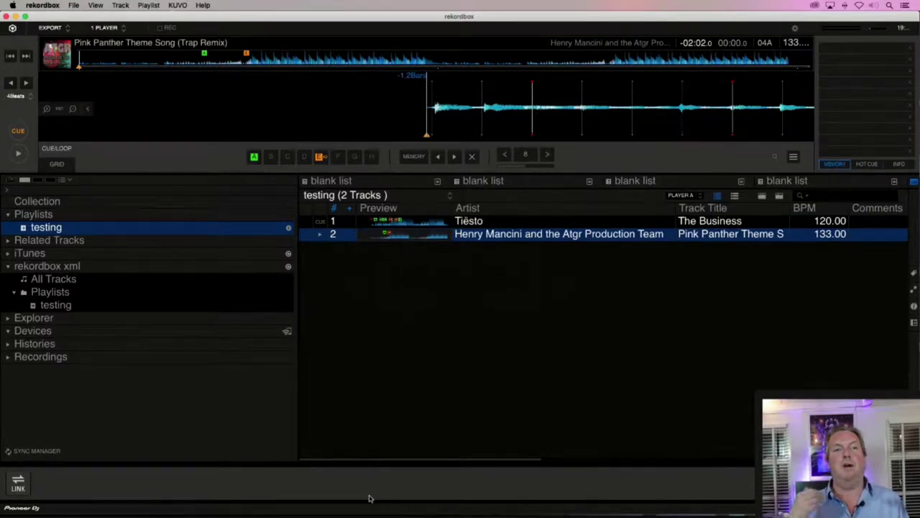
{"action": "key", "text": "super+q"}
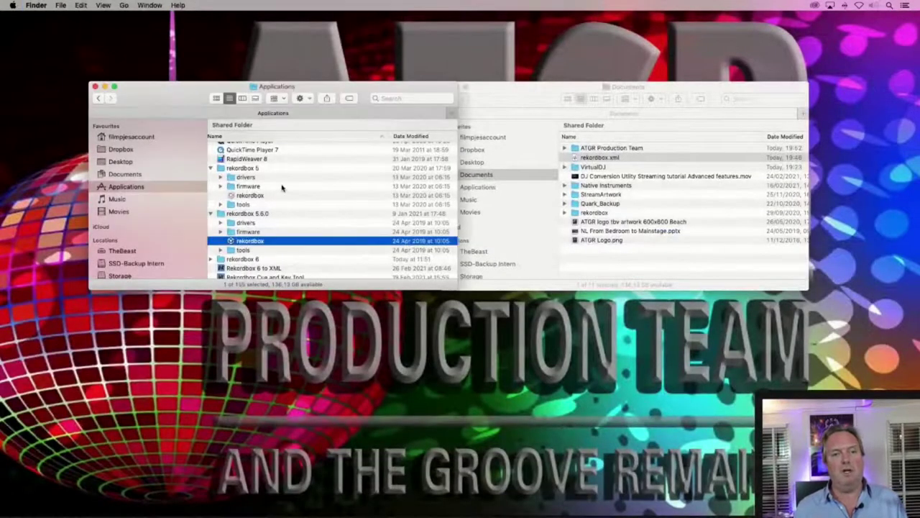
- Relaunch rekordbox from the rekordbox 5 folder and load Pink Panther Theme Song from the Collection to check its hot cues
{"action": "left_click", "coordinate": [254, 198]}
{"action": "double_click", "coordinate": [254, 198]}
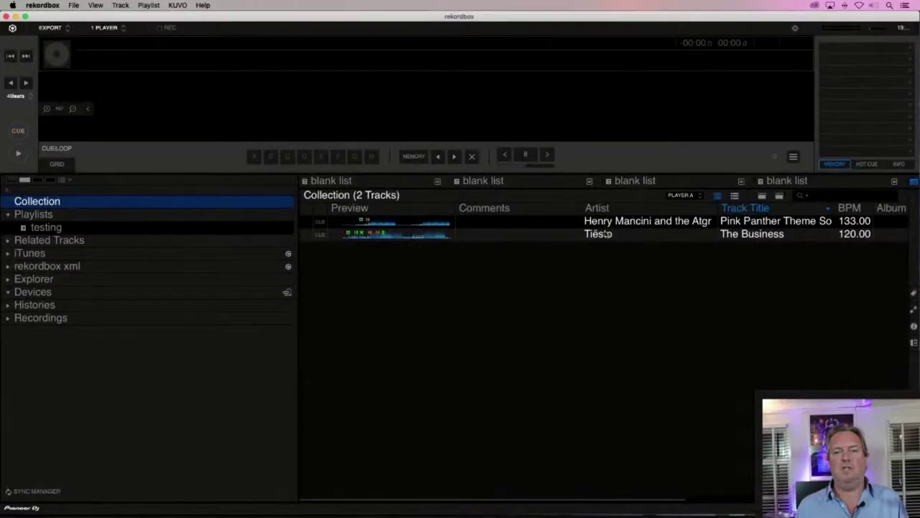
{"action": "left_click", "coordinate": [604, 224]}
{"action": "left_click_drag", "start_coordinate": [604, 223], "coordinate": [473, 97]}
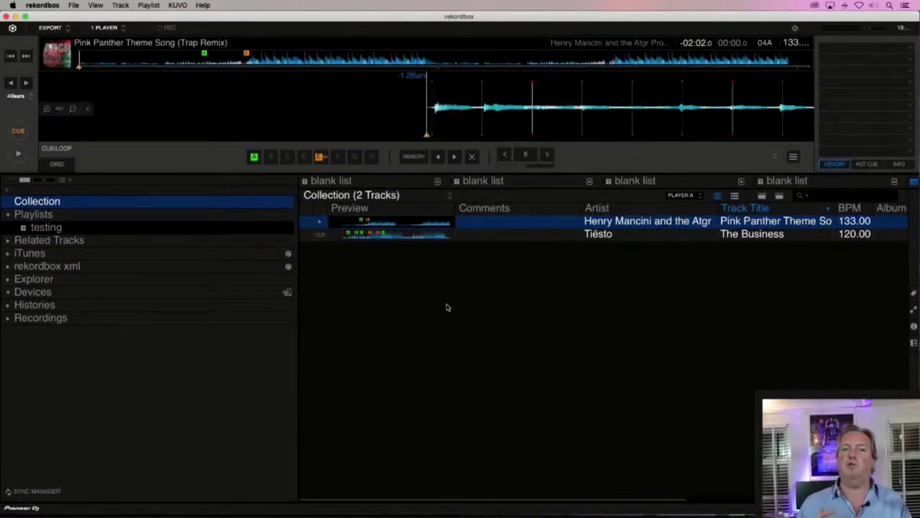